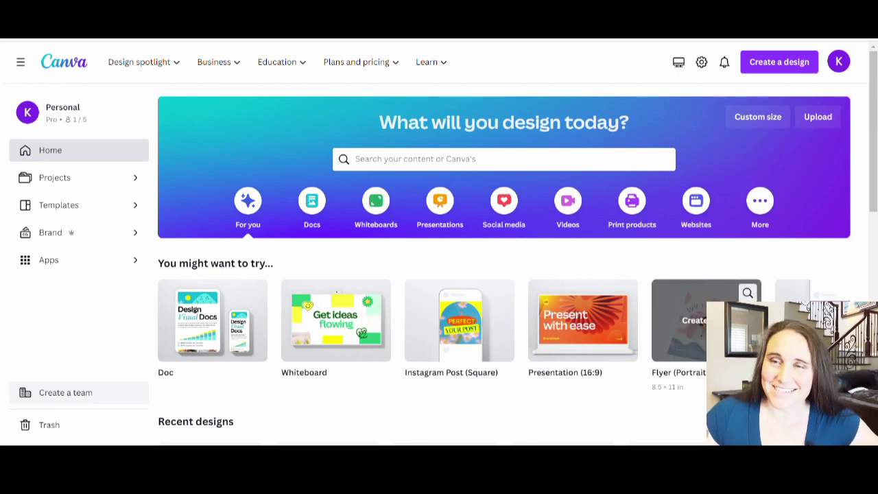
# Step: Create a custom 4500 × 5400 px design and fill its page background with black
pyautogui.click(747, 129)
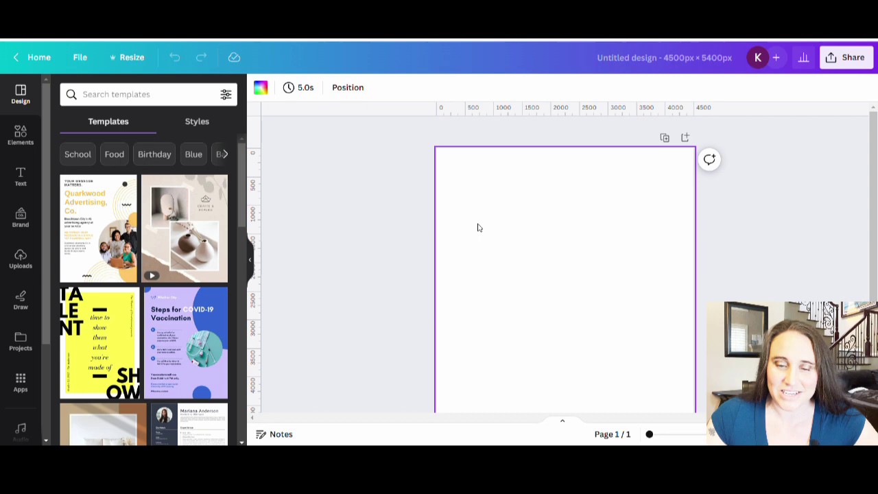
pyautogui.click(261, 89)
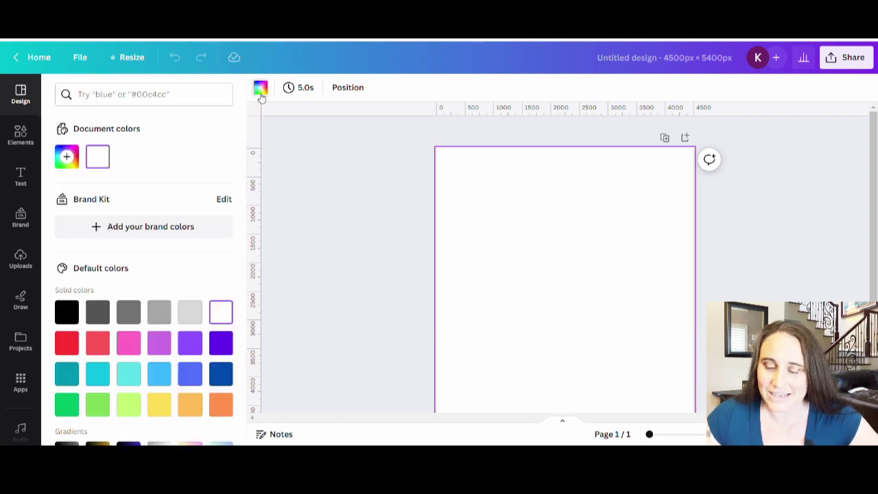
pyautogui.click(66, 313)
pyautogui.click(362, 237)
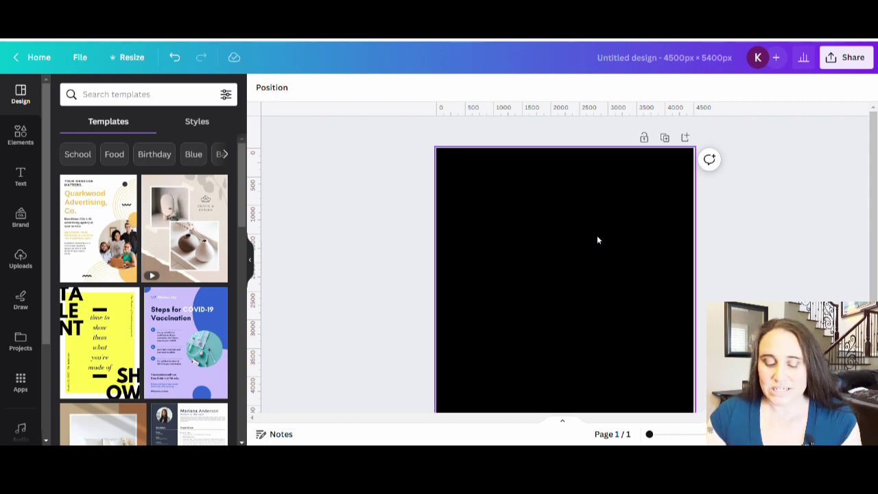
pyautogui.scroll(-1, 597, 235)
pyautogui.scroll(1, 588, 234)
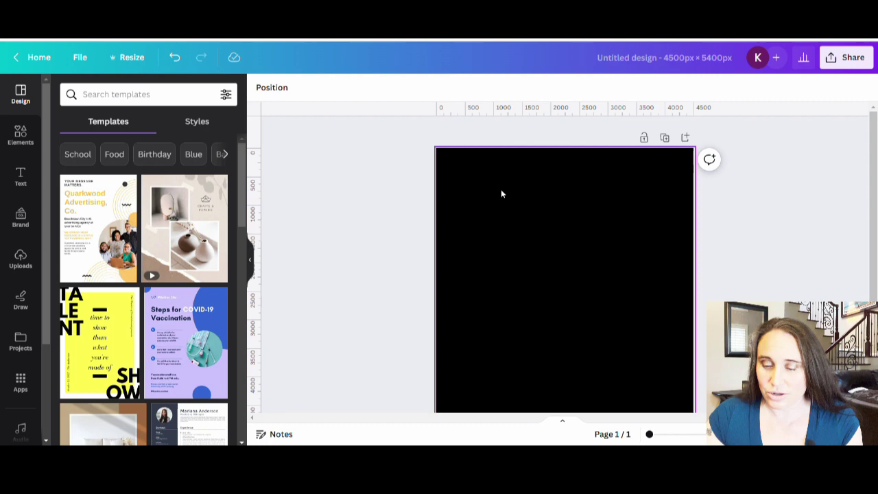
# Step: Add an 'I SUCK AT' text box and move it near the top of the page
pyautogui.click(541, 306)
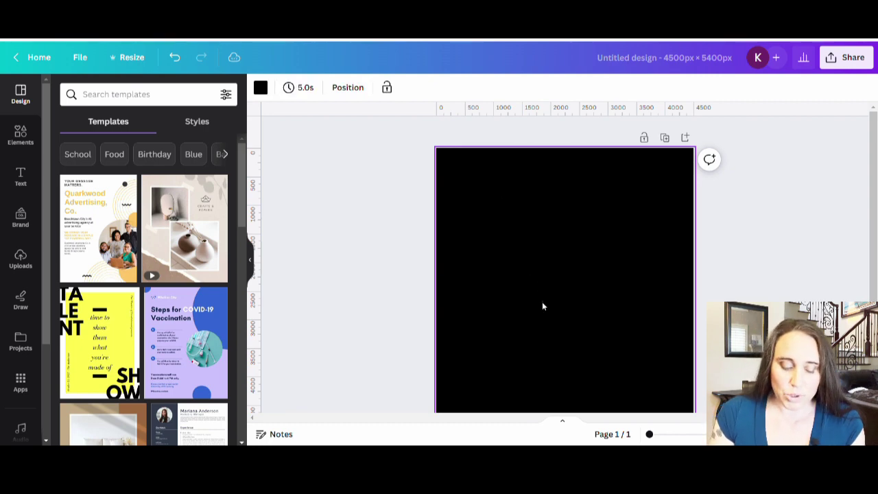
pyautogui.press('t')
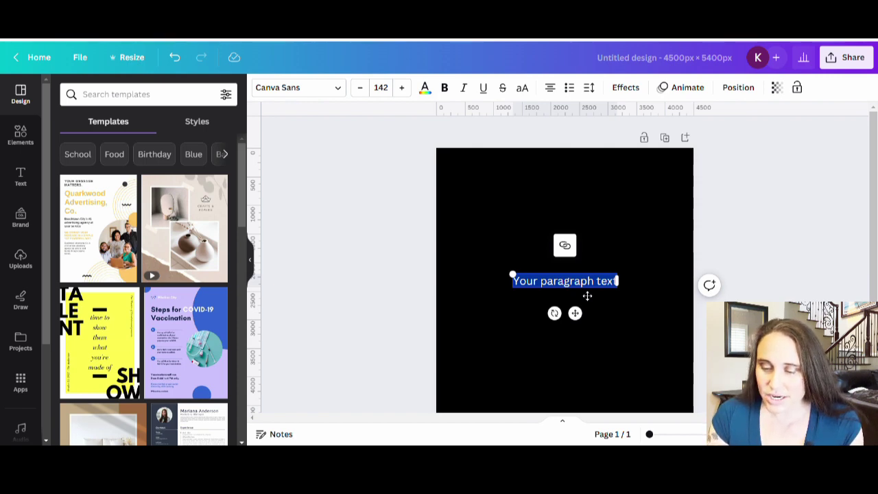
pyautogui.write('I SUCK')
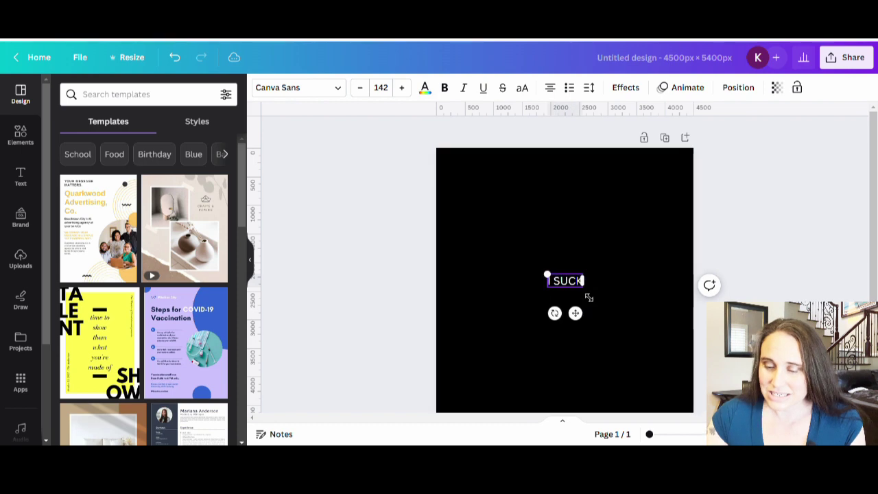
pyautogui.write(' AT')
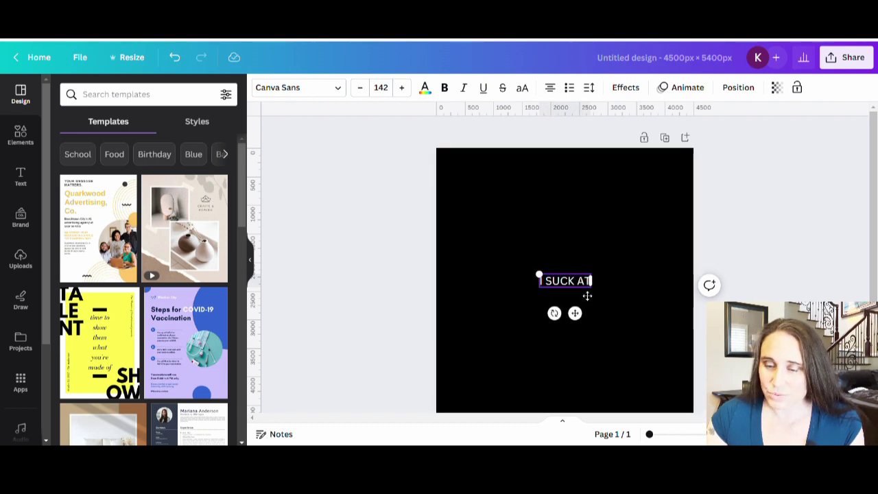
pyautogui.click(523, 215)
pyautogui.moveTo(563, 285); pyautogui.dragTo(656, 247)
pyautogui.click(619, 275)
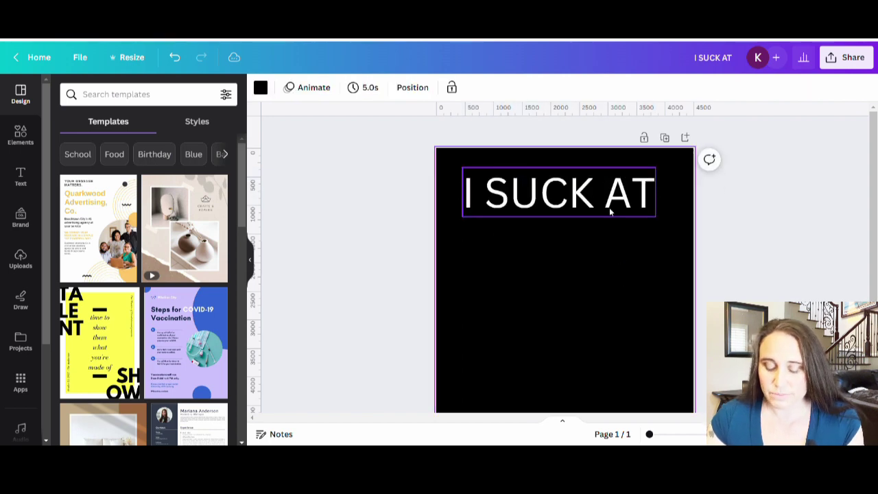
pyautogui.click(611, 212)
pyautogui.moveTo(614, 203); pyautogui.dragTo(623, 204)
# Step: Add 'FANTASY FOOTBALL' on one line beneath the heading, sized to fit and centred
pyautogui.click(613, 315)
pyautogui.write('text')
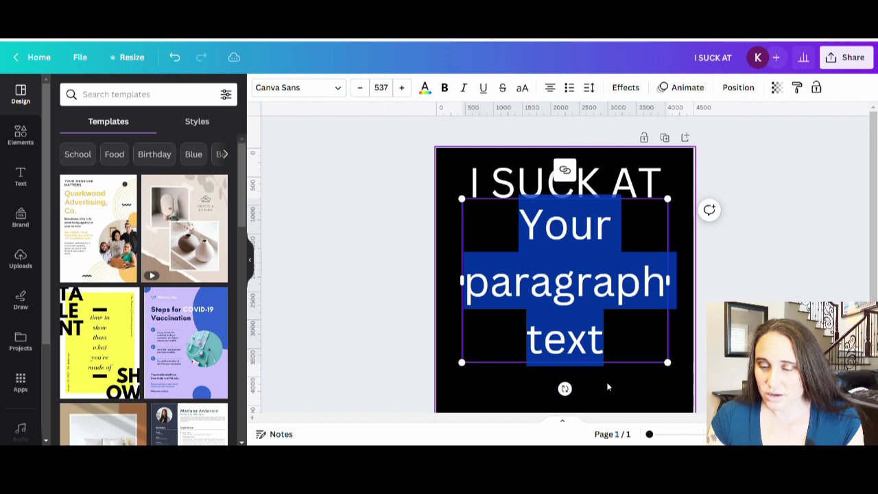
pyautogui.write('FANT')
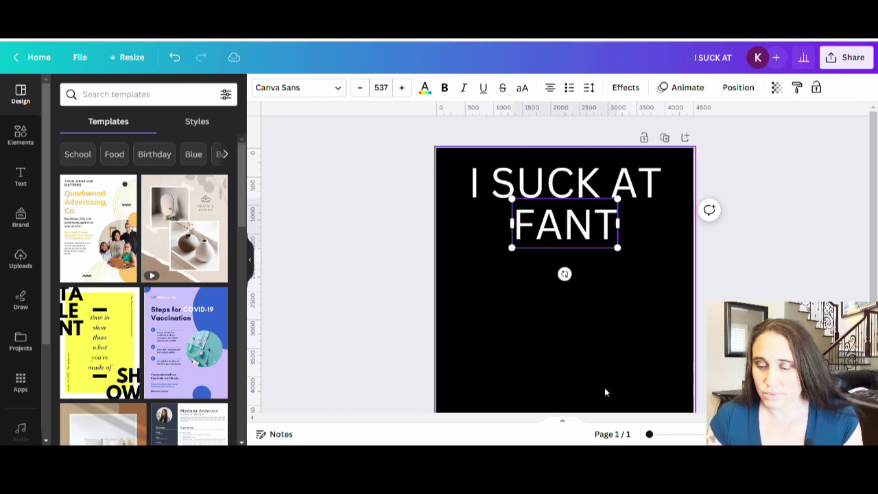
pyautogui.write('ASY FOOT')
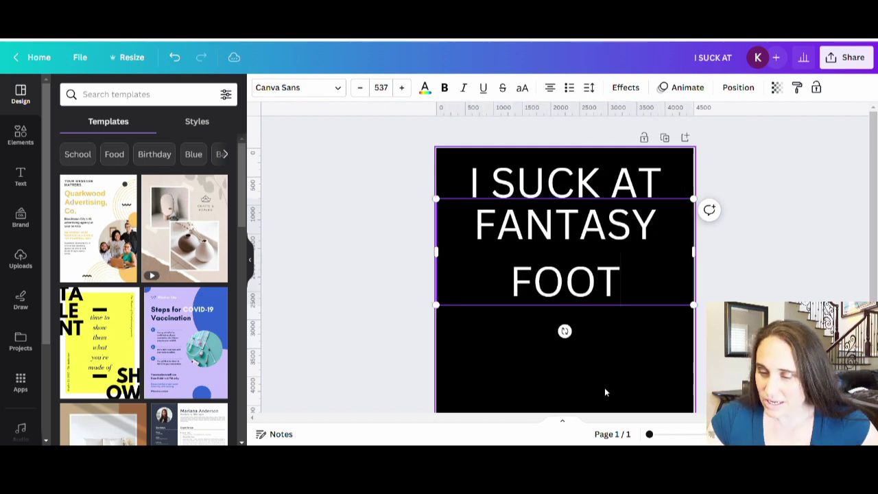
pyautogui.write('BALL')
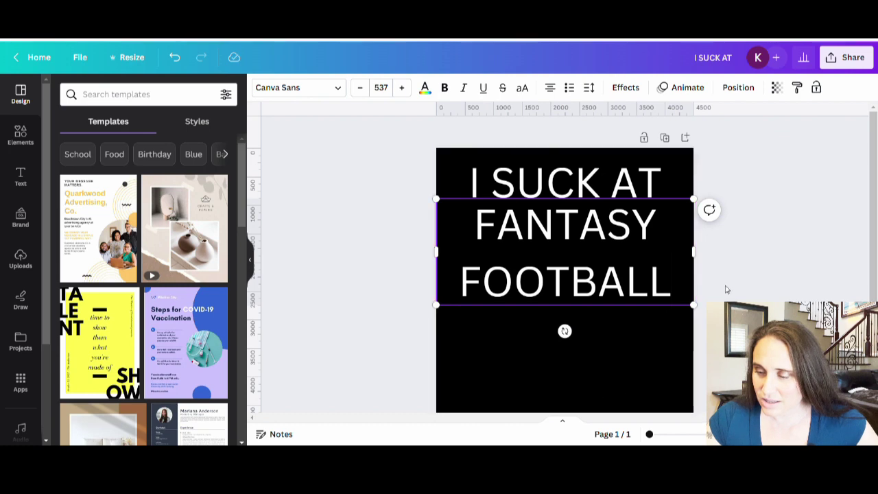
pyautogui.moveTo(706, 256); pyautogui.dragTo(775, 252)
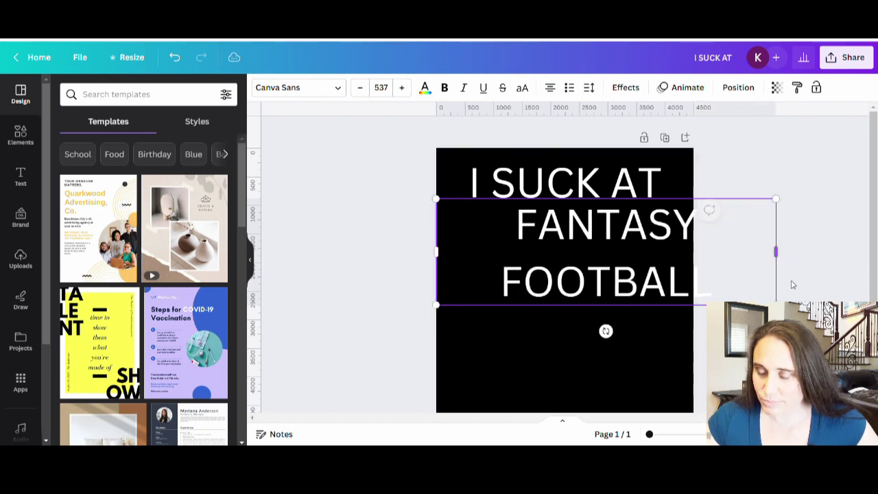
pyautogui.moveTo(776, 304); pyautogui.dragTo(662, 228)
pyautogui.click(601, 225)
pyautogui.moveTo(597, 223); pyautogui.dragTo(606, 227)
pyautogui.click(635, 284)
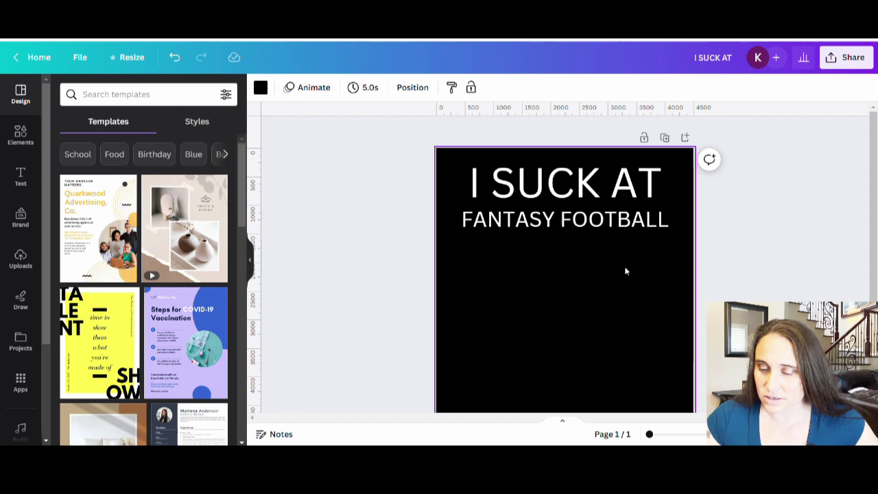
pyautogui.scroll(-2, 583, 264)
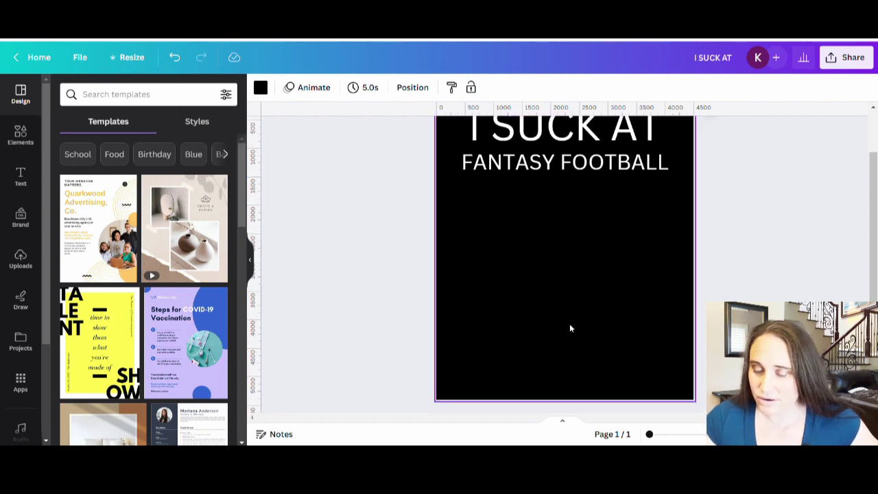
pyautogui.scroll(2, 575, 308)
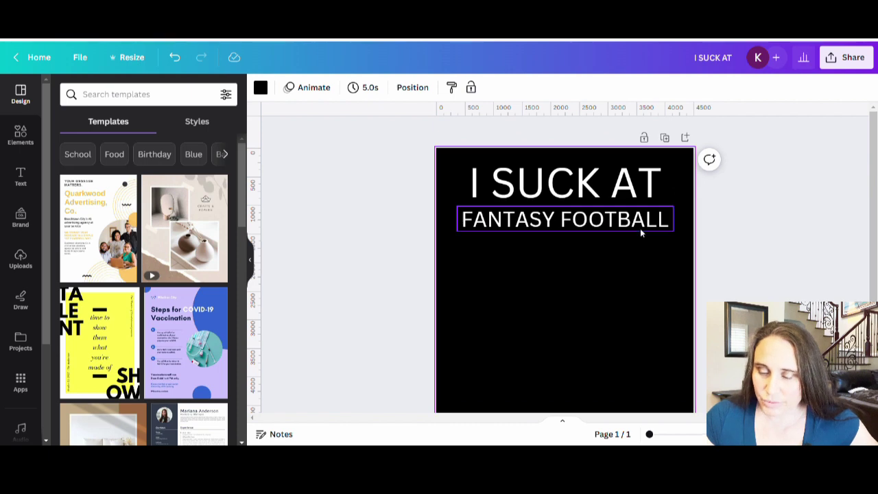
# Step: Set 'I SUCK AT' in Allerta Stencil, enlarge it to fill the width and centre it
pyautogui.click(626, 194)
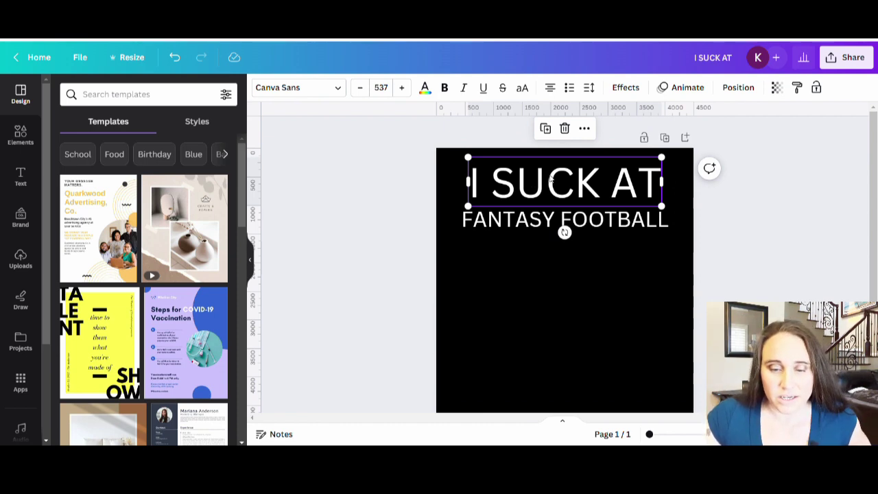
pyautogui.click(284, 87)
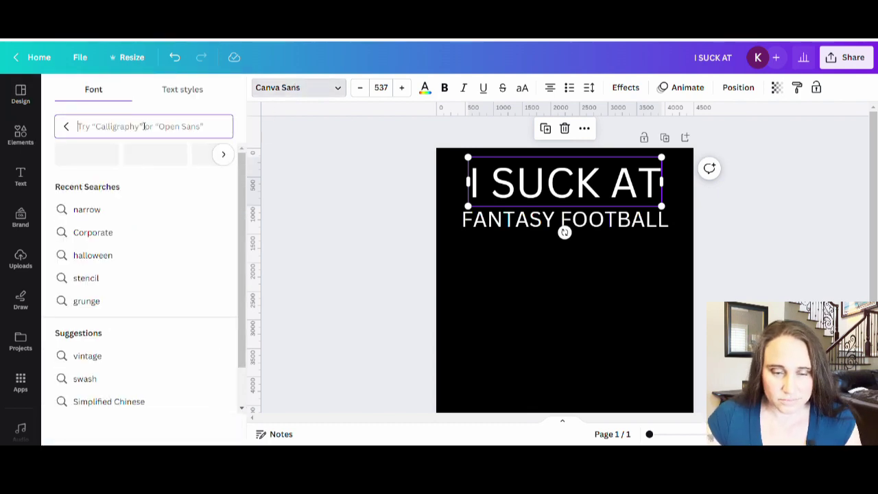
pyautogui.write('STENC')
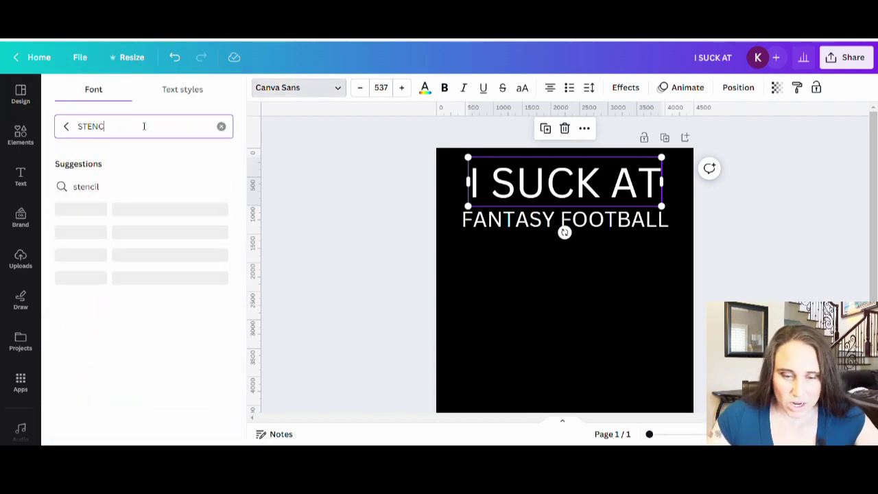
pyautogui.write('IL')
pyautogui.press('Return')
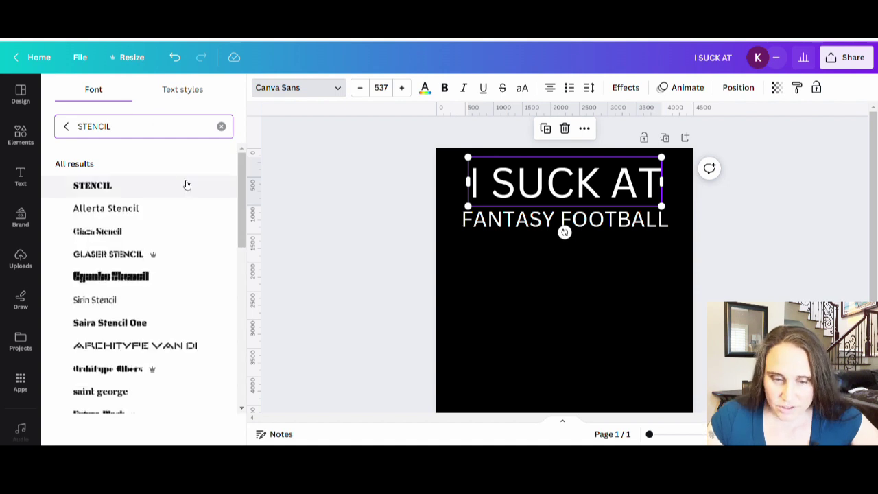
pyautogui.click(122, 207)
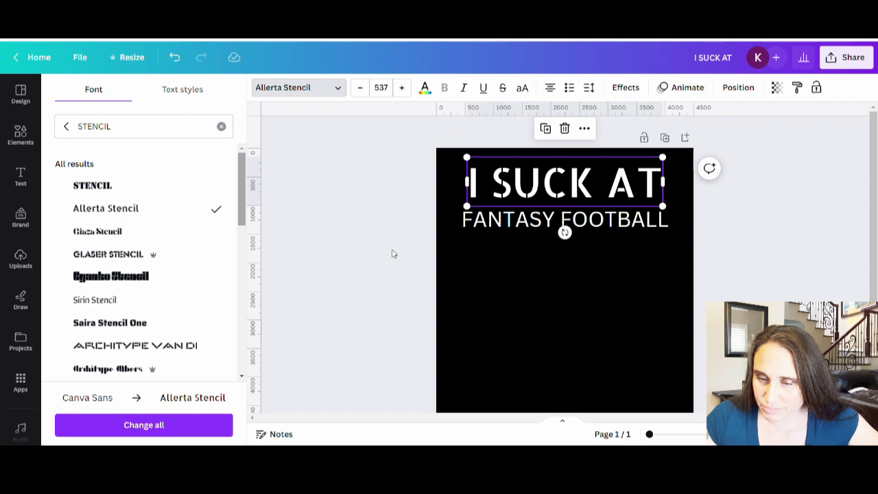
pyautogui.click(534, 293)
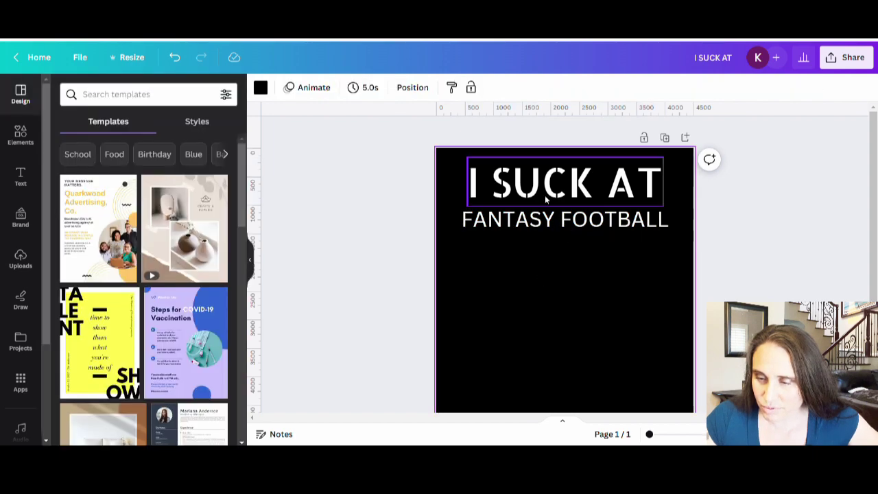
pyautogui.moveTo(549, 202); pyautogui.dragTo(532, 194)
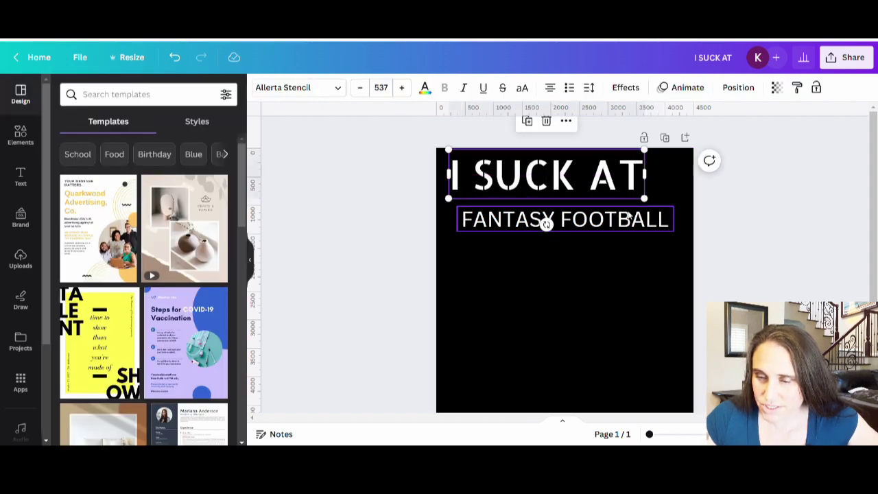
pyautogui.moveTo(645, 198); pyautogui.dragTo(686, 210)
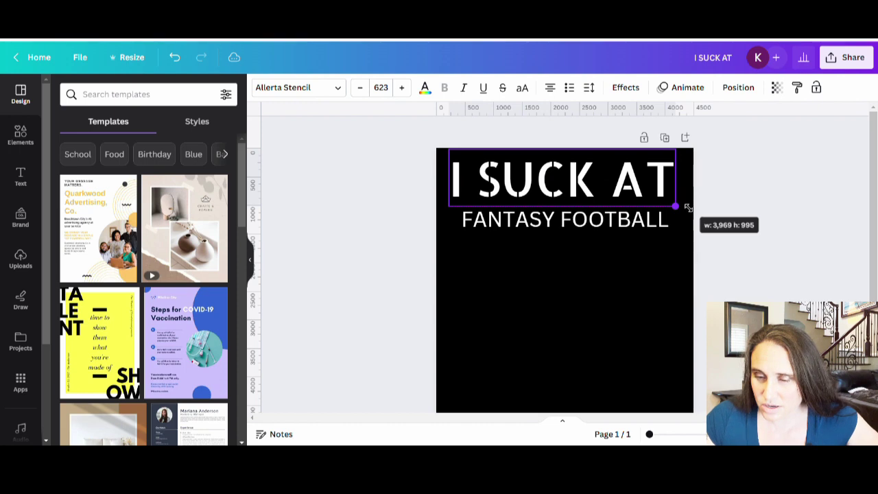
pyautogui.click(647, 274)
pyautogui.moveTo(612, 198); pyautogui.dragTo(617, 196)
pyautogui.click(618, 249)
# Step: Set 'FANTASY FOOTBALL' in Graduate and enlarge it to span the width, nudged up
pyautogui.click(635, 227)
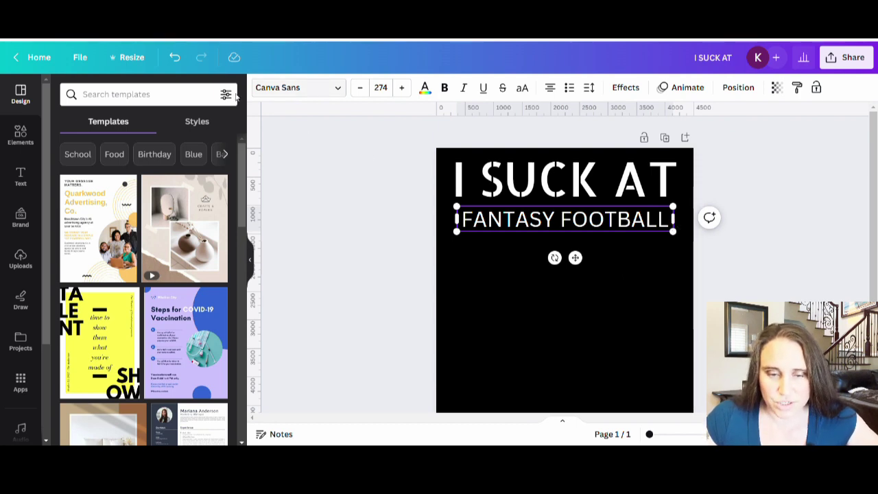
pyautogui.click(335, 87)
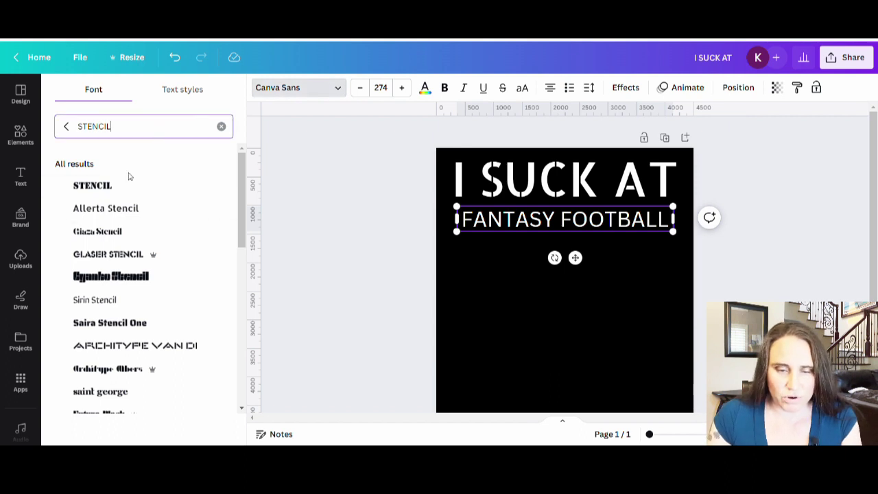
pyautogui.write('L')
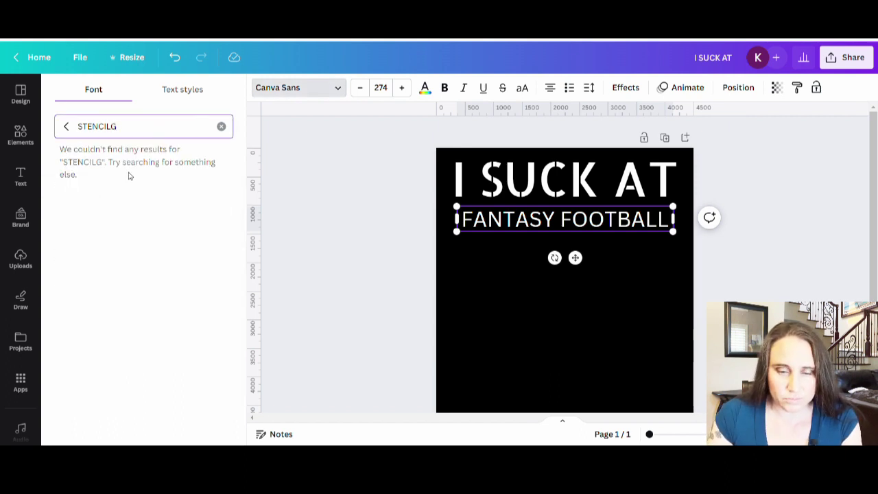
pyautogui.press('BackSpace')
pyautogui.press('BackSpace')
pyautogui.press('BackSpace')
pyautogui.press('BackSpace')
pyautogui.press('BackSpace')
pyautogui.press('BackSpace')
pyautogui.press('BackSpace')
pyautogui.press('BackSpace')
pyautogui.write('GRA')
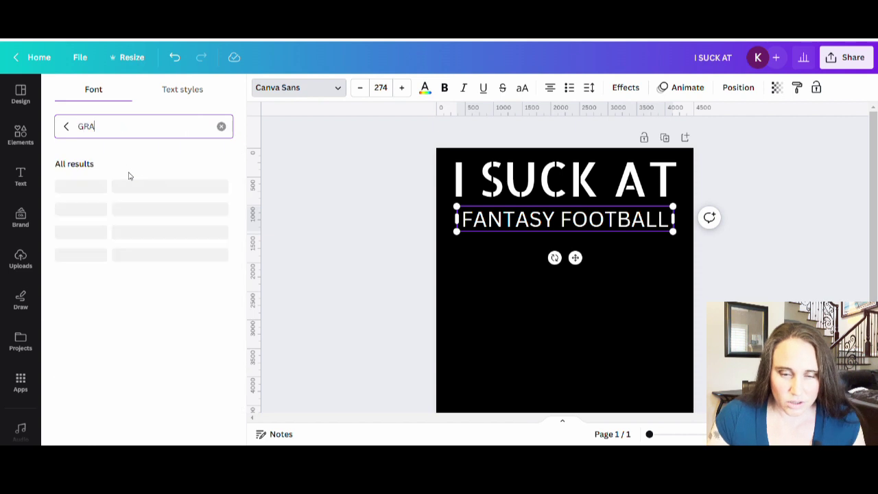
pyautogui.write('DUATE')
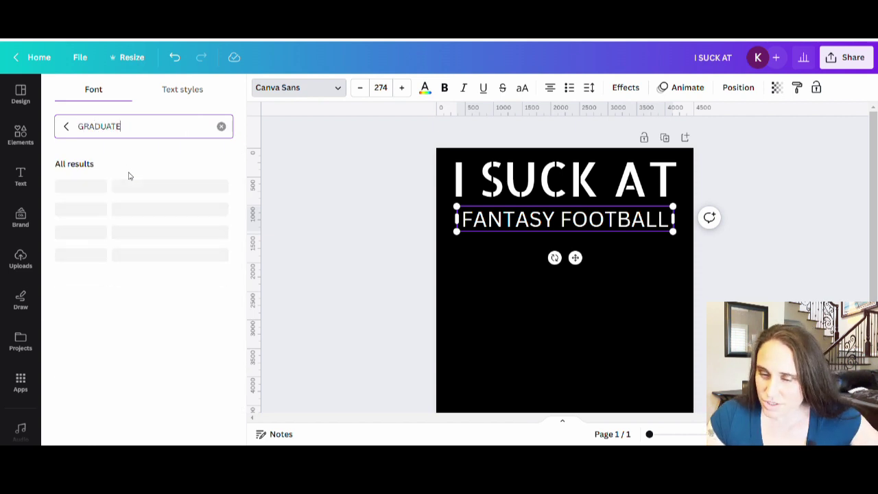
pyautogui.click(79, 191)
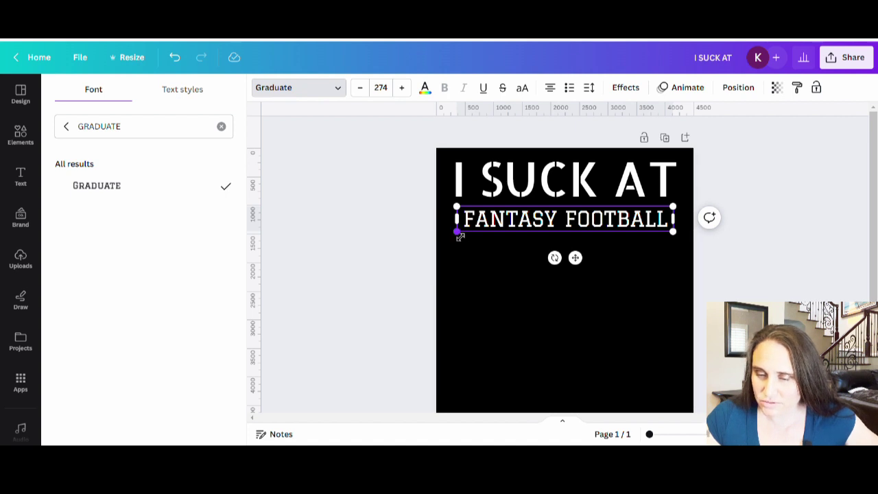
pyautogui.moveTo(459, 236); pyautogui.dragTo(454, 241)
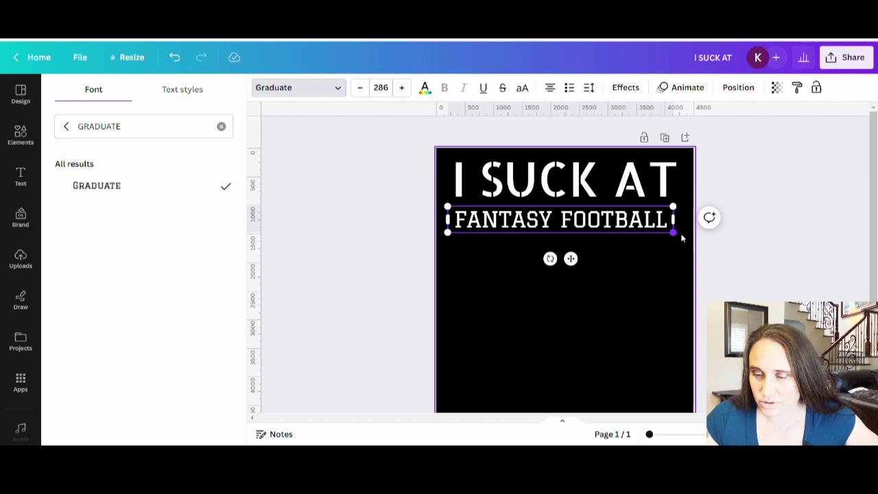
pyautogui.moveTo(674, 233); pyautogui.dragTo(696, 245)
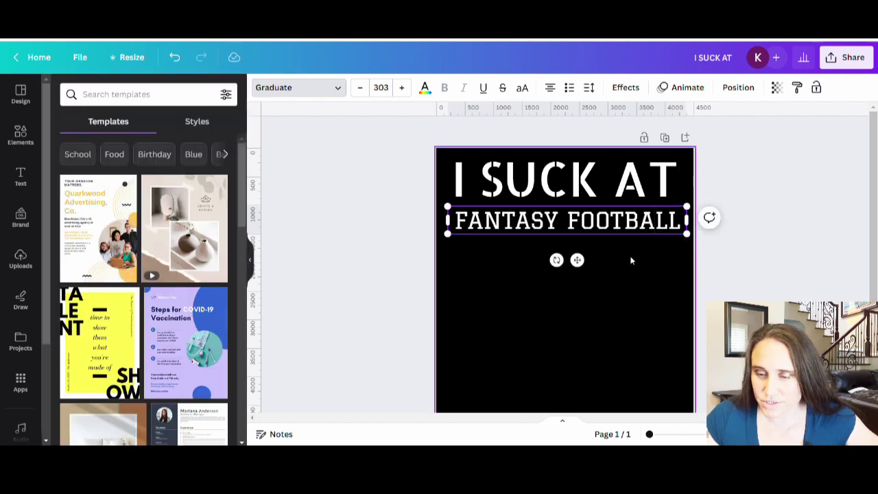
pyautogui.moveTo(599, 224); pyautogui.dragTo(598, 220)
# Step: Search Elements for 'DECORATVE LINE' and browse the Graphics results
pyautogui.click(644, 326)
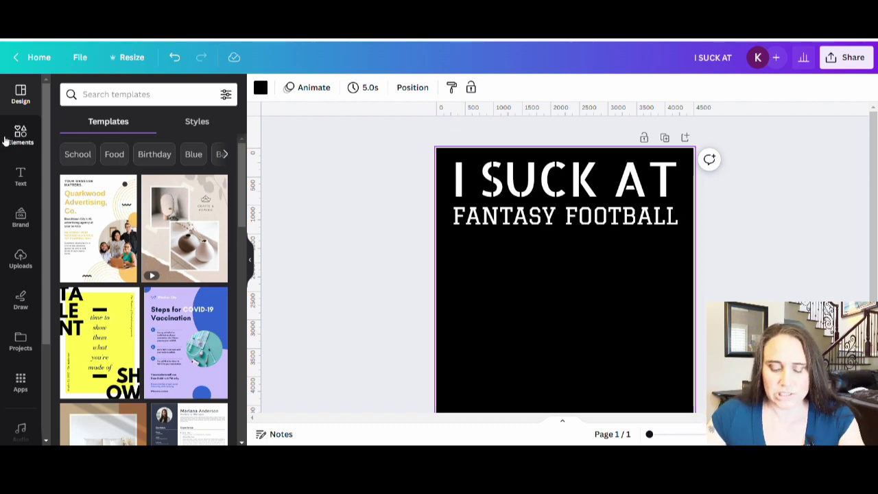
pyautogui.click(7, 139)
pyautogui.click(137, 96)
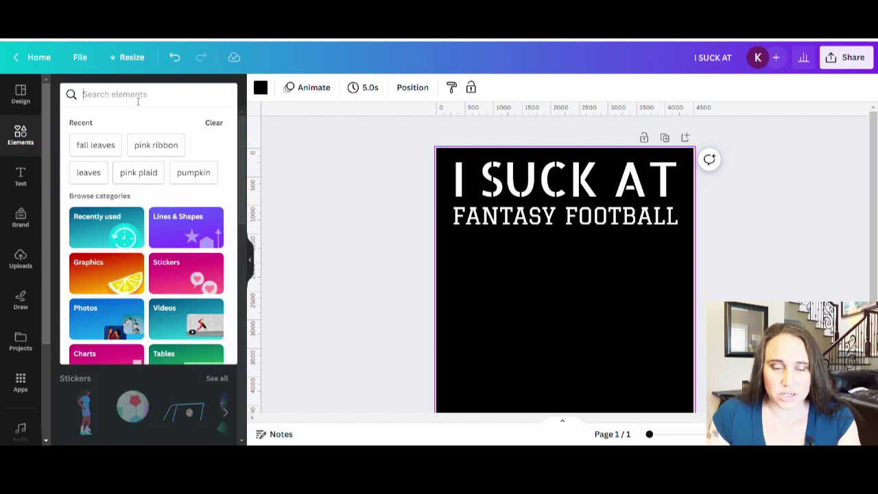
pyautogui.write('D')
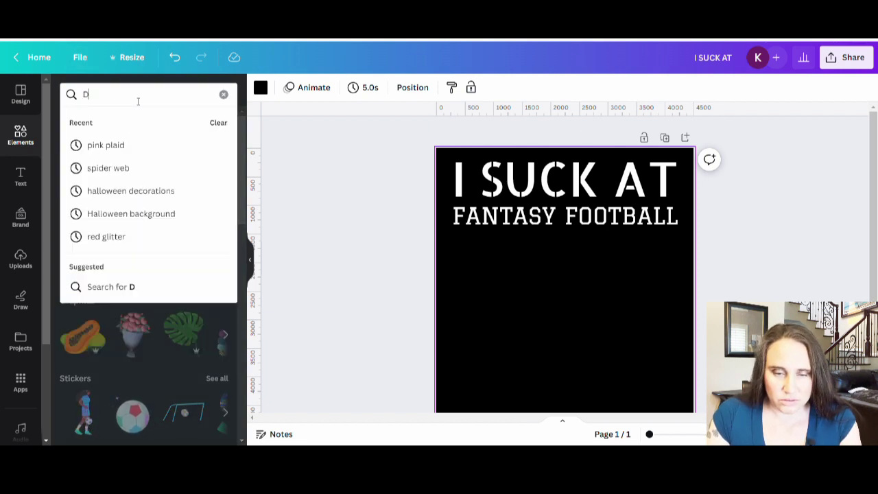
pyautogui.write('ECORATV')
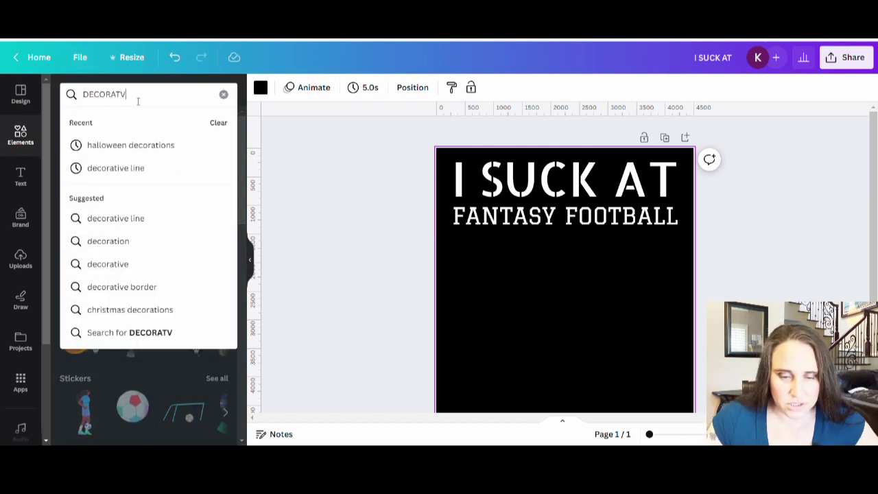
pyautogui.write('E LINE')
pyautogui.press('Return')
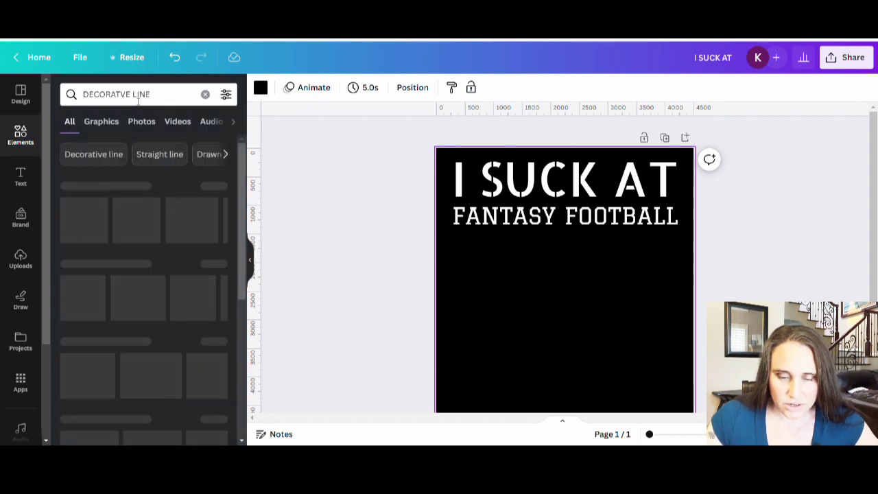
pyautogui.click(217, 190)
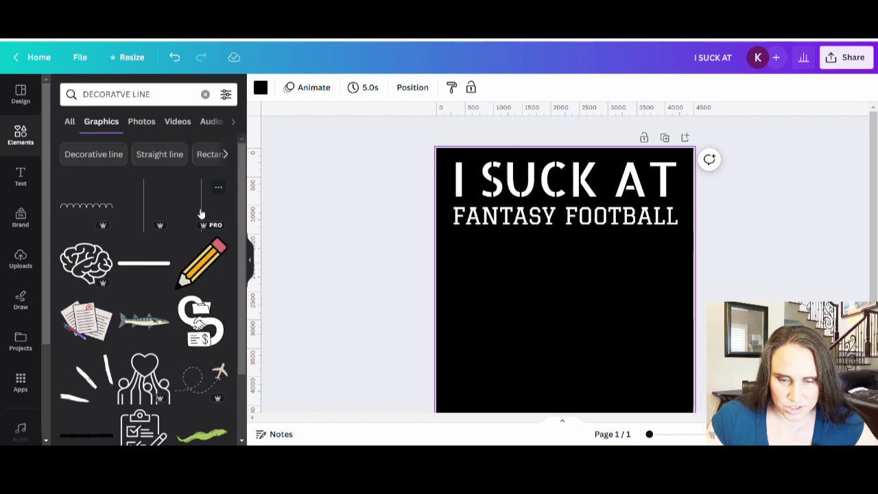
pyautogui.scroll(-5, 150, 198)
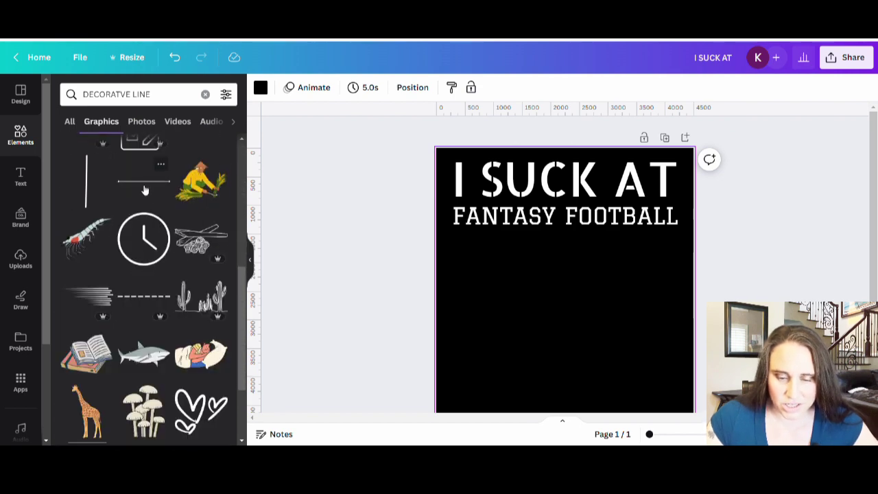
pyautogui.scroll(-3, 148, 188)
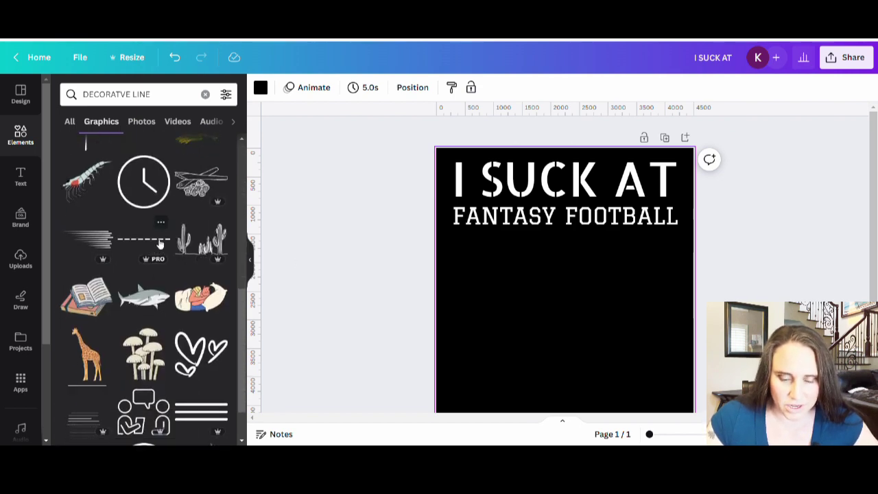
pyautogui.scroll(-5, 155, 186)
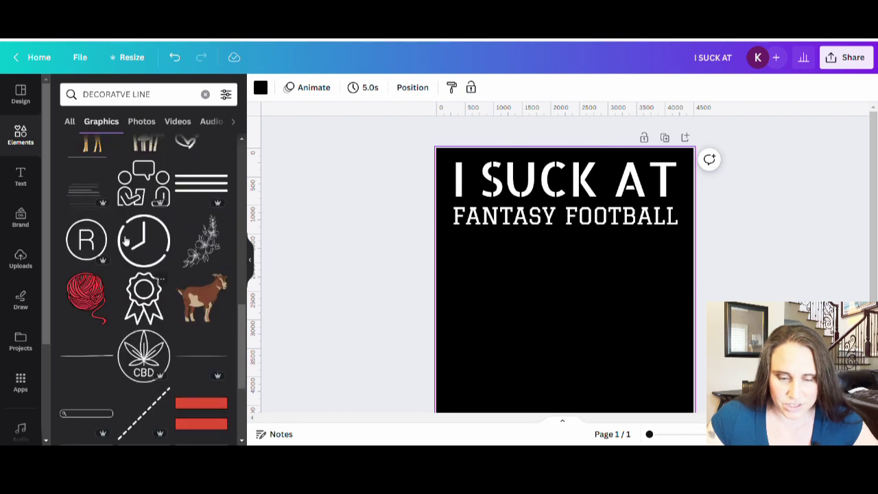
pyautogui.scroll(-8, 91, 184)
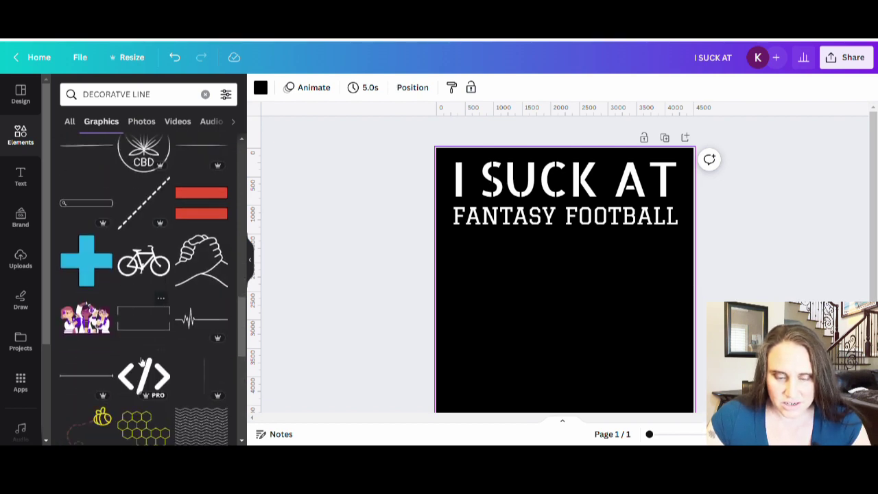
pyautogui.scroll(-3, 115, 369)
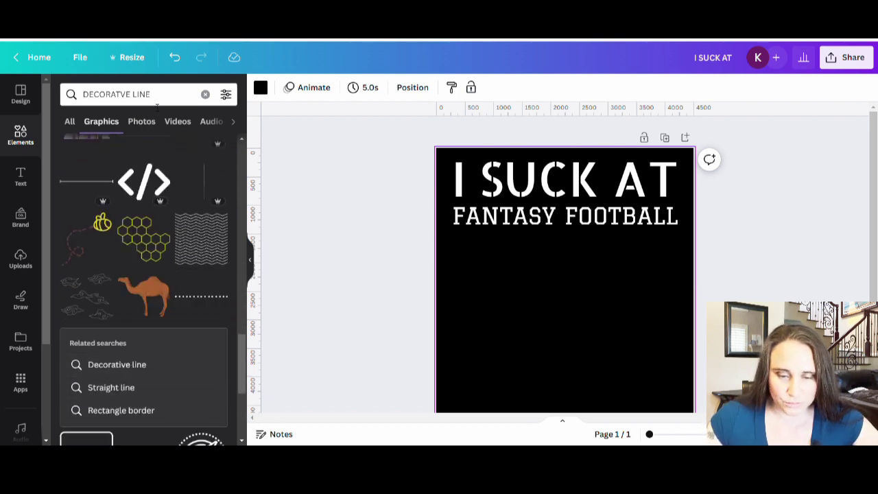
# Step: Refine the search to 'decorative lines', then 'STRIPED' lines, and browse the results
pyautogui.click(168, 94)
pyautogui.write('S')
pyautogui.press('Return')
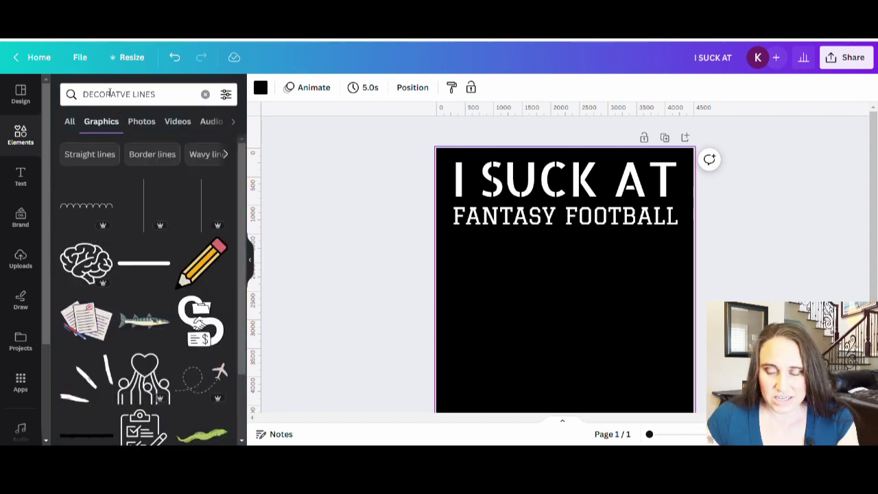
pyautogui.click(136, 94)
pyautogui.moveTo(131, 94); pyautogui.dragTo(81, 94)
pyautogui.press('BackSpace')
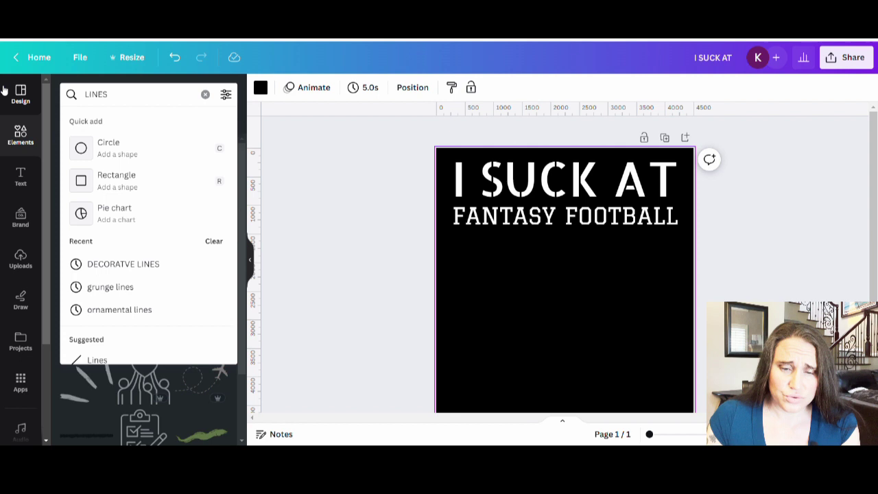
pyautogui.write('STRIPED')
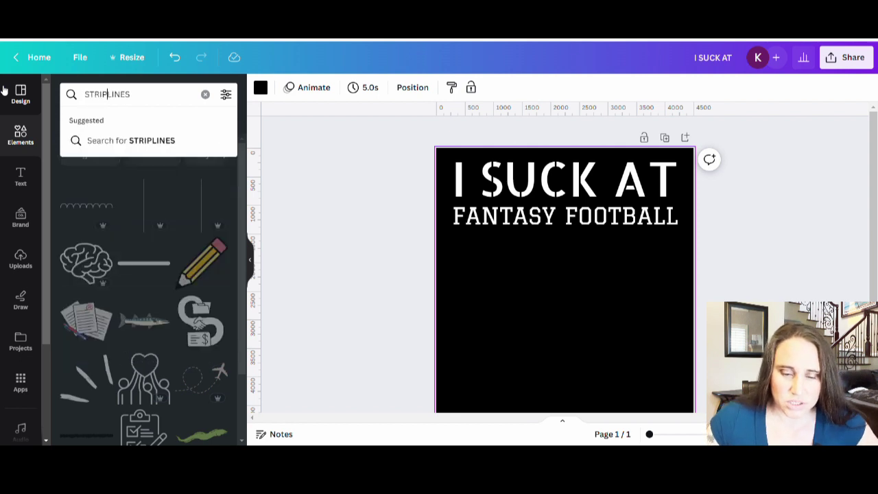
pyautogui.press('Return')
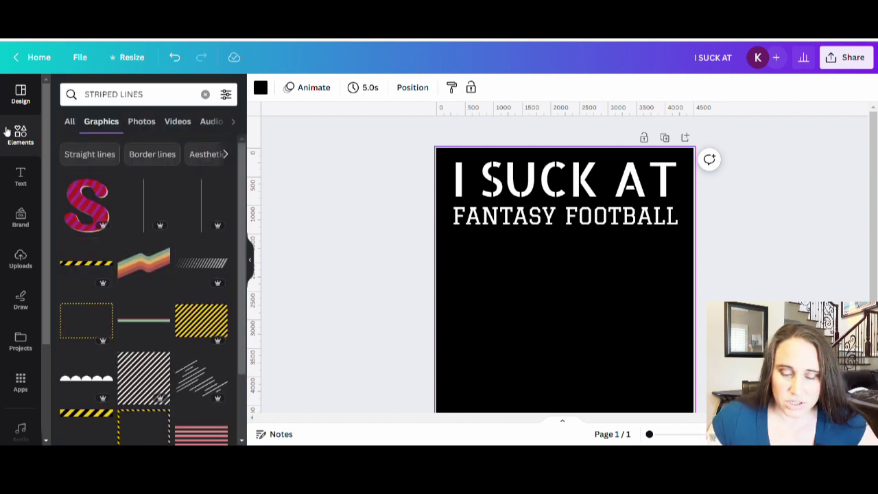
pyautogui.scroll(-3, 177, 211)
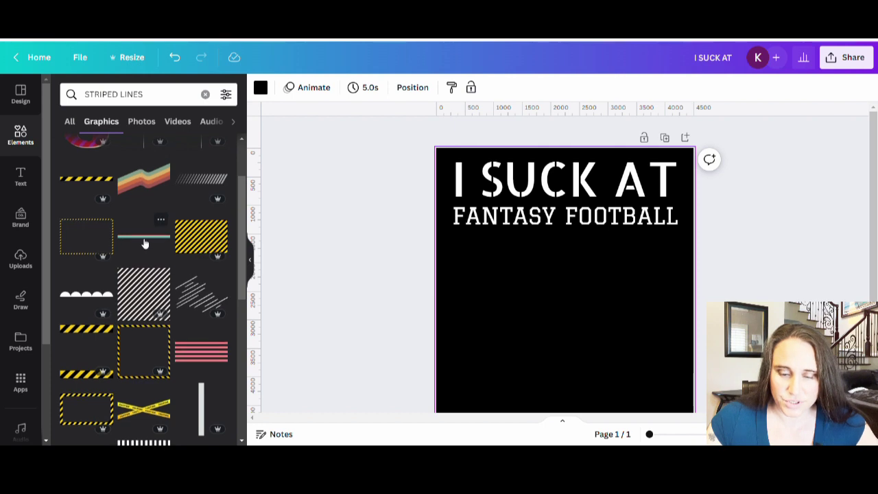
pyautogui.scroll(-2, 158, 260)
pyautogui.scroll(-2, 142, 203)
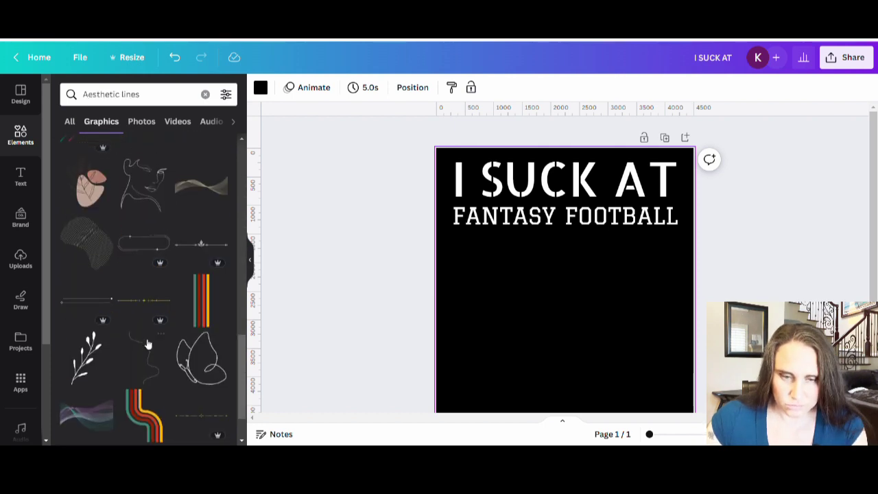
# Step: Change the search to 'BORDER lines' and browse the results
pyautogui.click(124, 94)
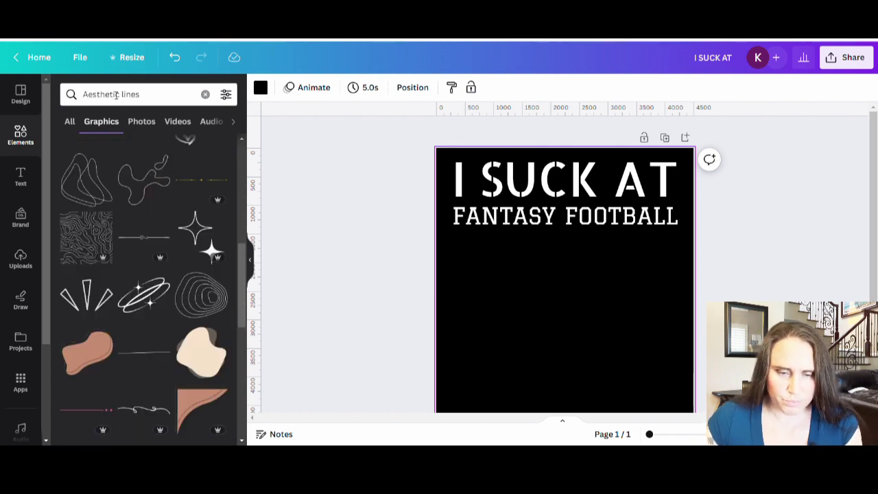
pyautogui.doubleClick(116, 94)
pyautogui.write('BOR')
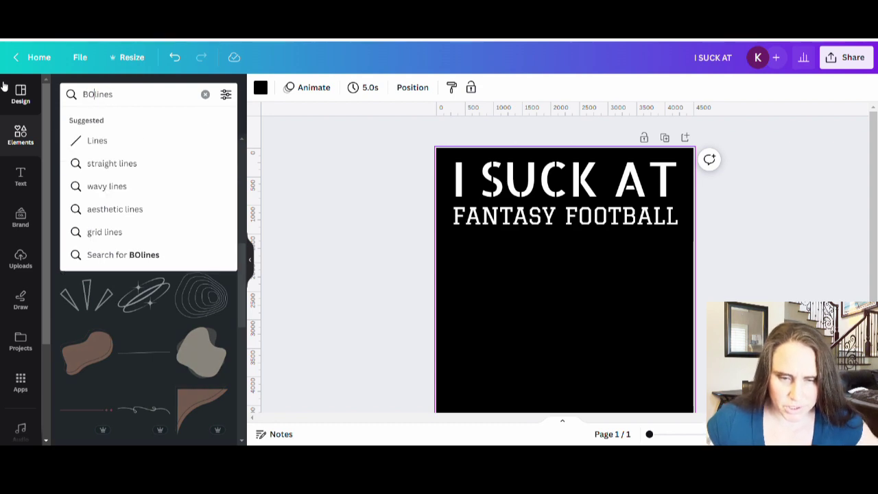
pyautogui.write('DER')
pyautogui.press('Return')
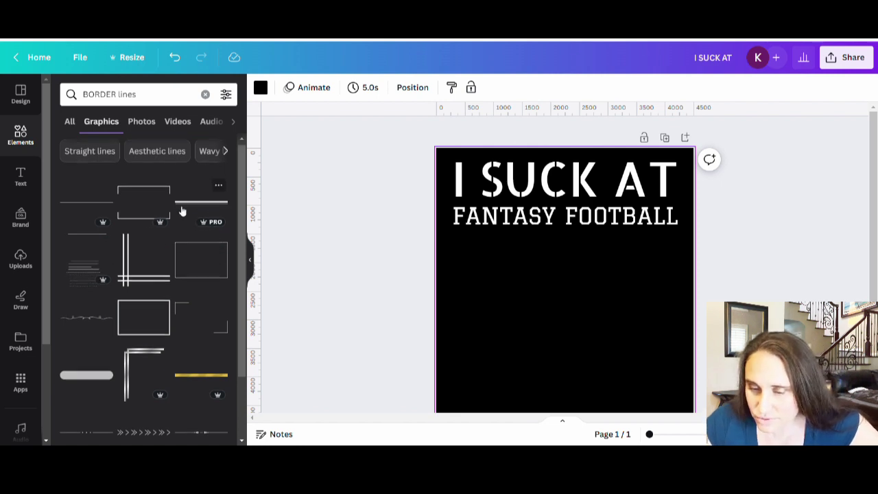
pyautogui.scroll(-1, 194, 163)
# Step: Add a double-line graphic, colour it white and move it beneath FANTASY FOOTBALL
pyautogui.click(196, 154)
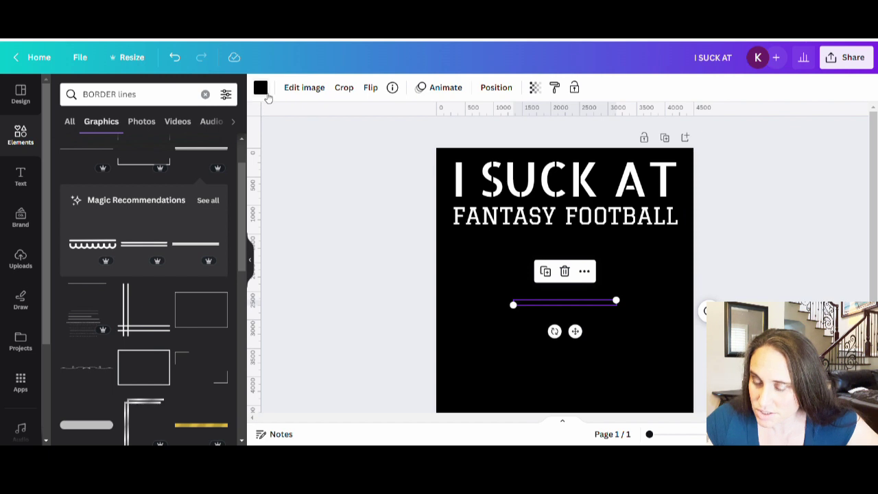
pyautogui.click(261, 88)
pyautogui.click(221, 312)
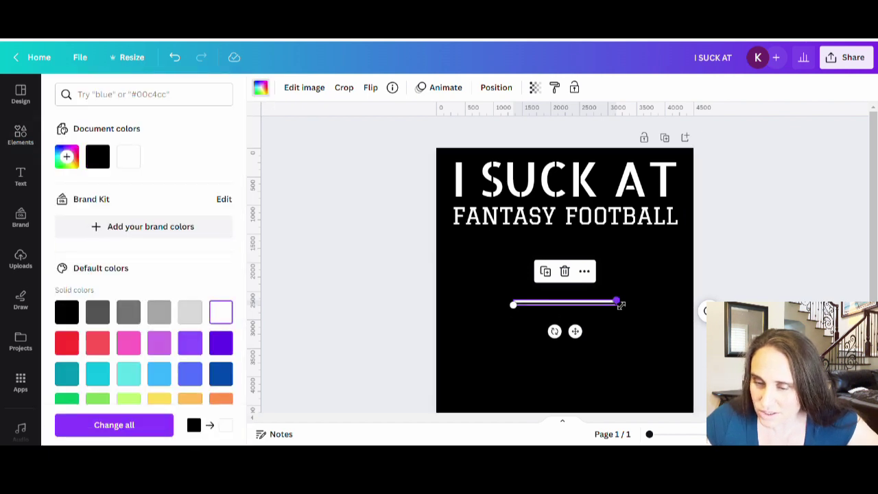
pyautogui.moveTo(620, 305); pyautogui.dragTo(723, 299)
pyautogui.click(496, 342)
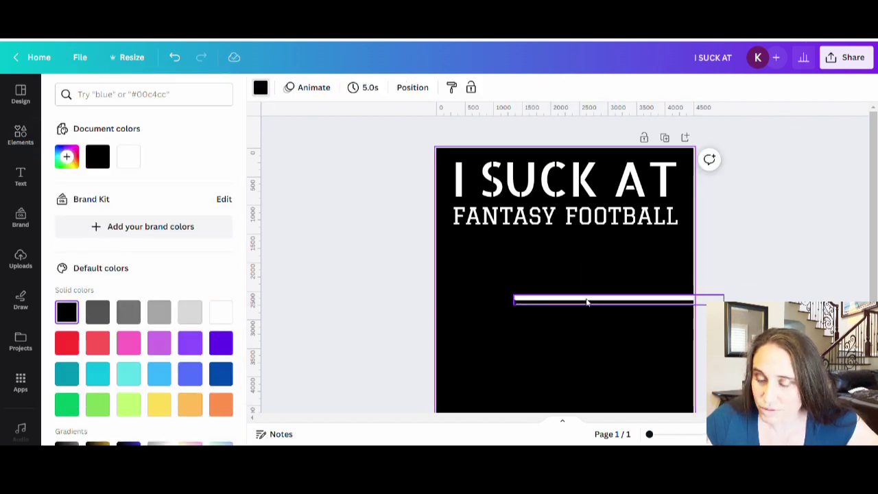
pyautogui.moveTo(586, 302); pyautogui.dragTo(525, 241)
pyautogui.click(499, 357)
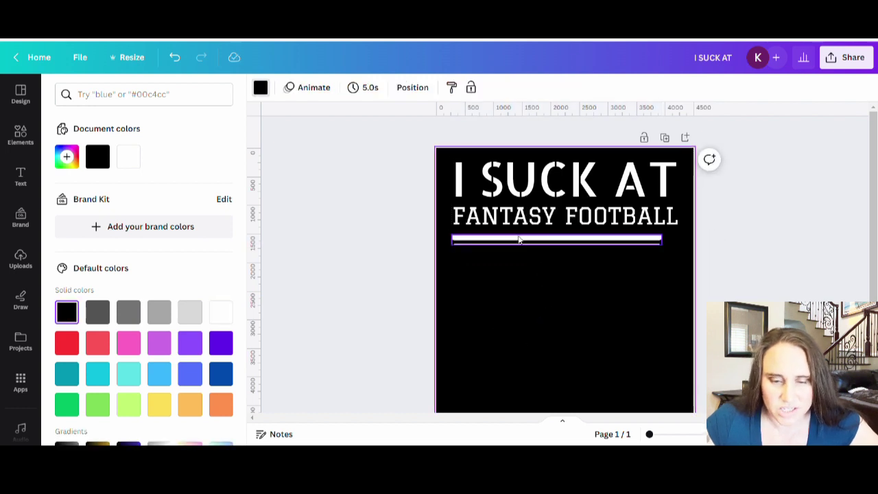
# Step: Shorten the white line from its right end and centre it under the title
pyautogui.click(410, 326)
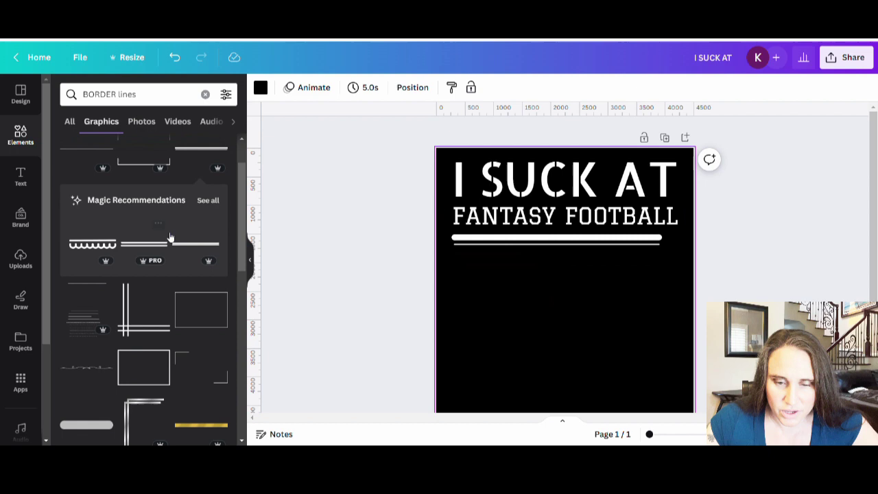
pyautogui.scroll(-3, 172, 240)
pyautogui.scroll(-5, 172, 226)
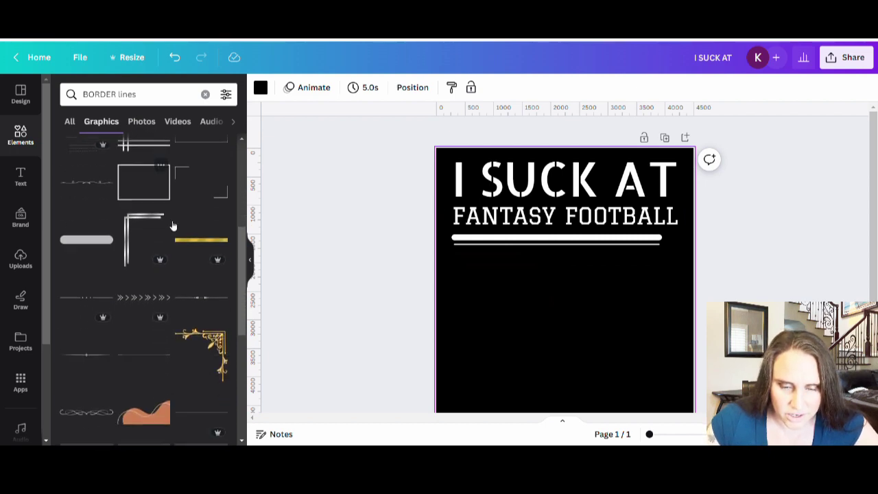
pyautogui.click(590, 241)
pyautogui.moveTo(590, 242); pyautogui.dragTo(600, 247)
pyautogui.moveTo(678, 242); pyautogui.dragTo(647, 240)
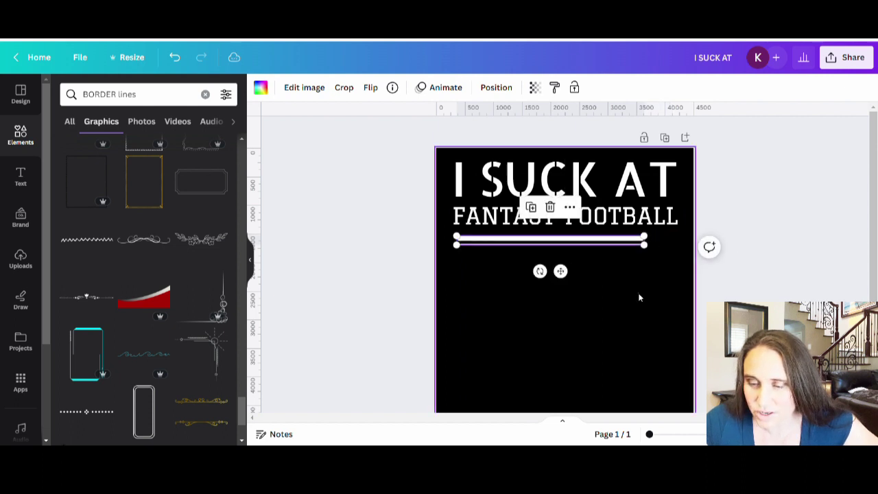
pyautogui.moveTo(563, 242); pyautogui.dragTo(577, 242)
pyautogui.click(560, 400)
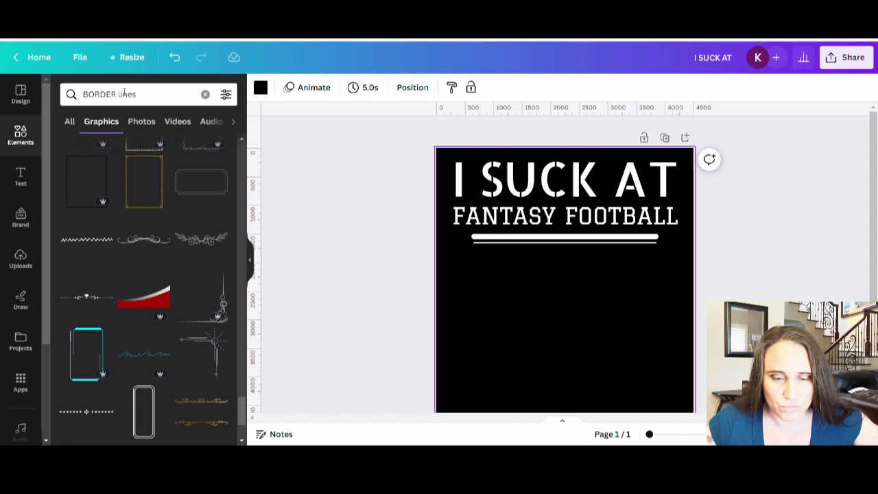
# Step: Search for 'STAR', add a star graphic and colour it white
pyautogui.click(102, 94)
pyautogui.write('STAR')
pyautogui.press('Return')
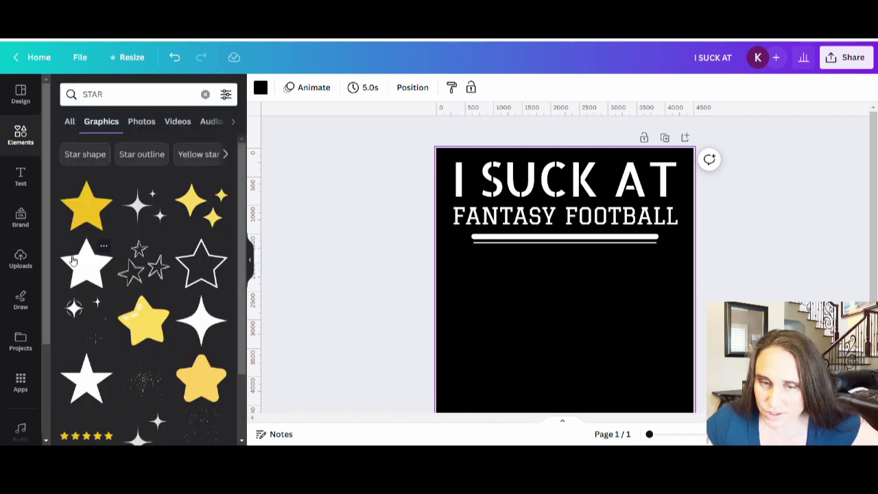
pyautogui.click(86, 391)
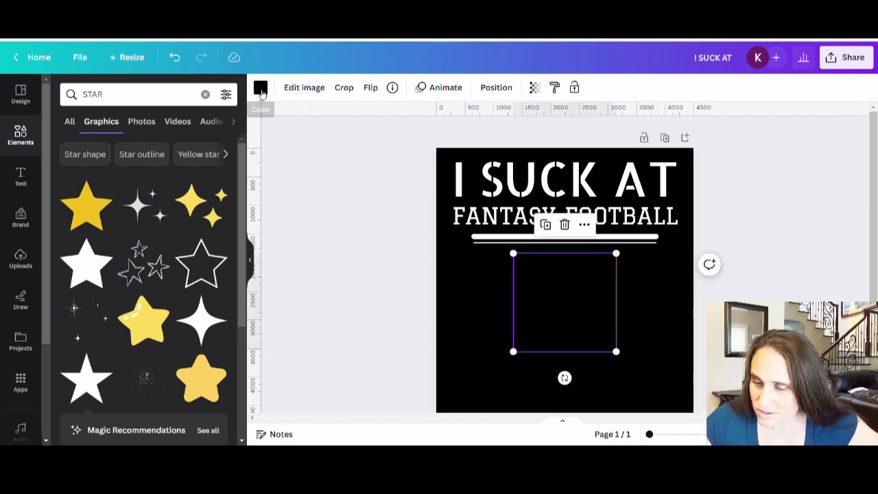
pyautogui.click(260, 87)
pyautogui.click(221, 313)
pyautogui.press('Escape')
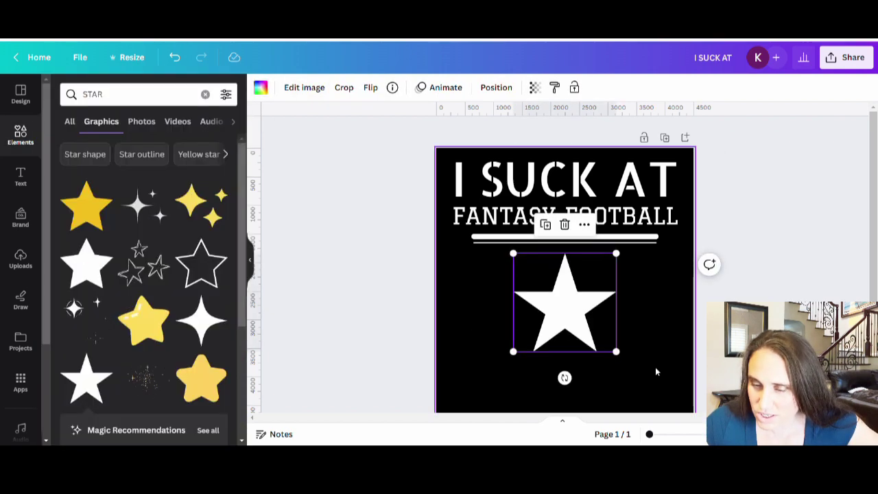
# Step: Shrink the star to the line's left end and place a copy at its right end
pyautogui.moveTo(617, 353); pyautogui.dragTo(468, 250)
pyautogui.click(542, 273)
pyautogui.click(510, 381)
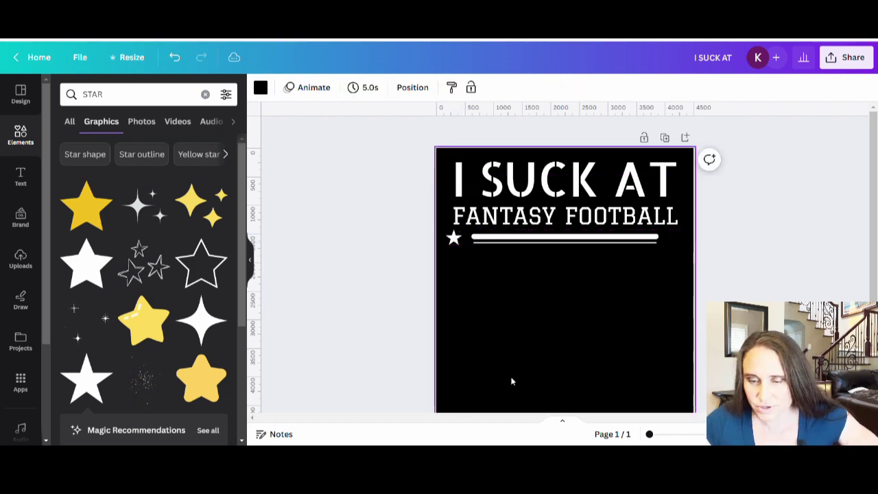
pyautogui.click(454, 241)
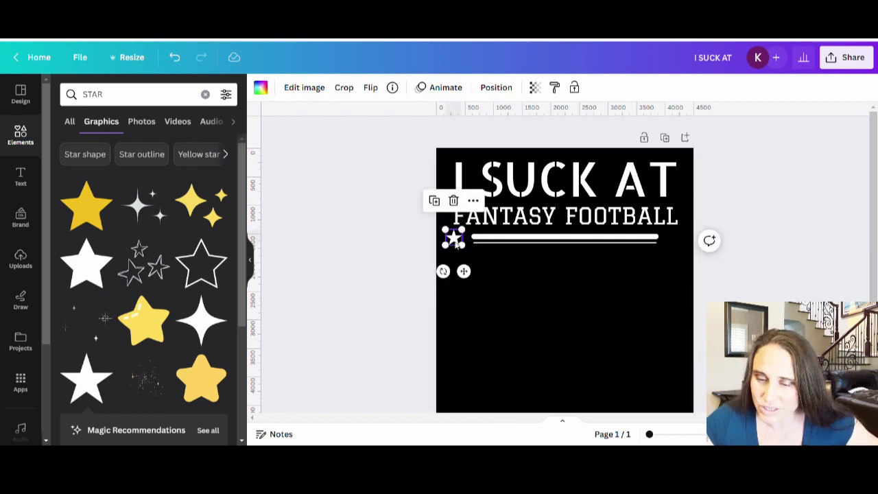
pyautogui.click(464, 291)
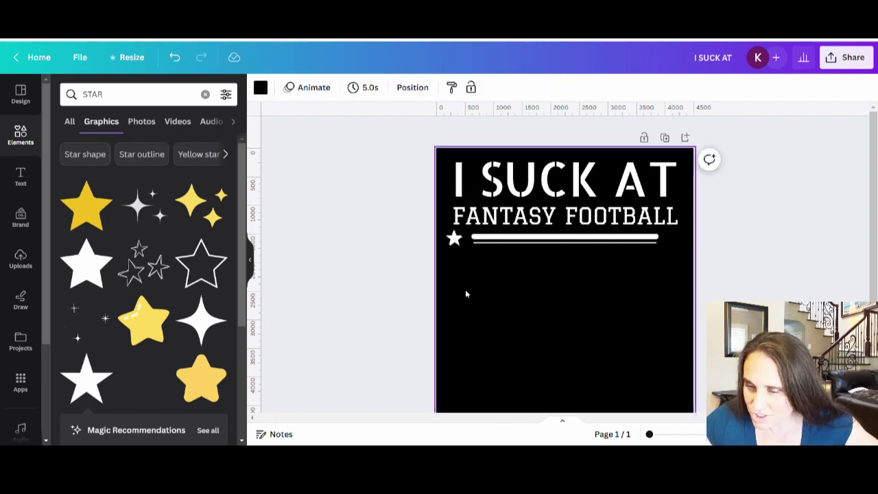
pyautogui.moveTo(453, 240); pyautogui.dragTo(675, 246)
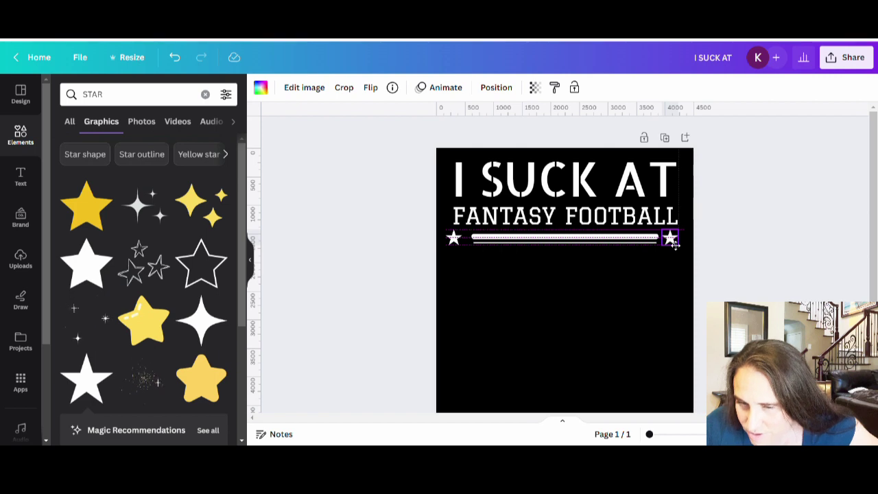
pyautogui.moveTo(675, 246); pyautogui.dragTo(677, 242)
pyautogui.click(578, 366)
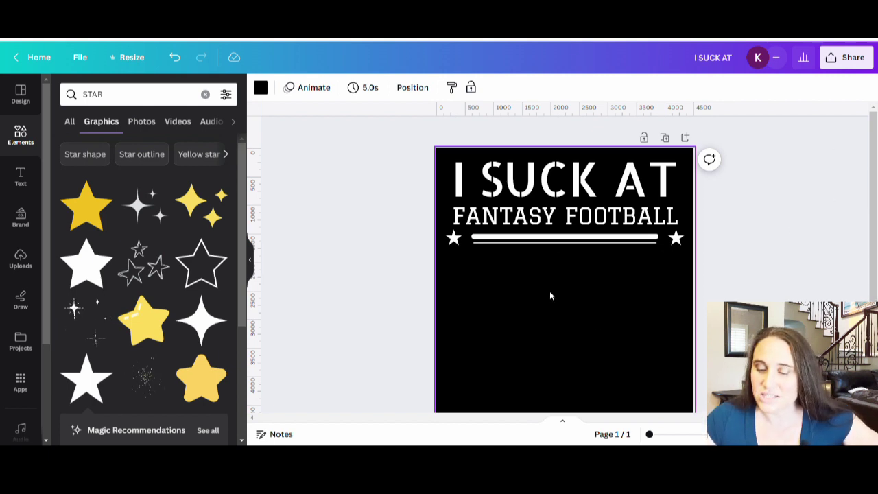
pyautogui.scroll(-2, 550, 296)
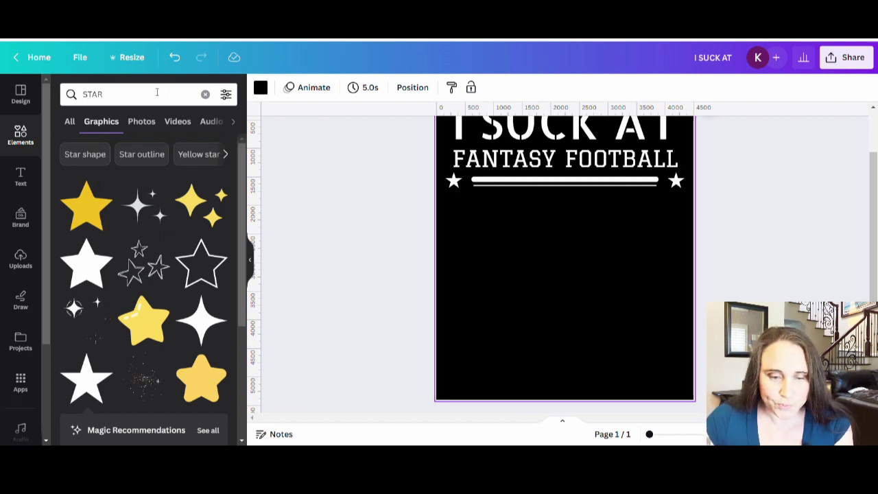
# Step: Search graphics for 'BIGFOOT' and add the white Bigfoot silhouette
pyautogui.click(156, 94)
pyautogui.doubleClick(156, 94)
pyautogui.write('BIGFOOT')
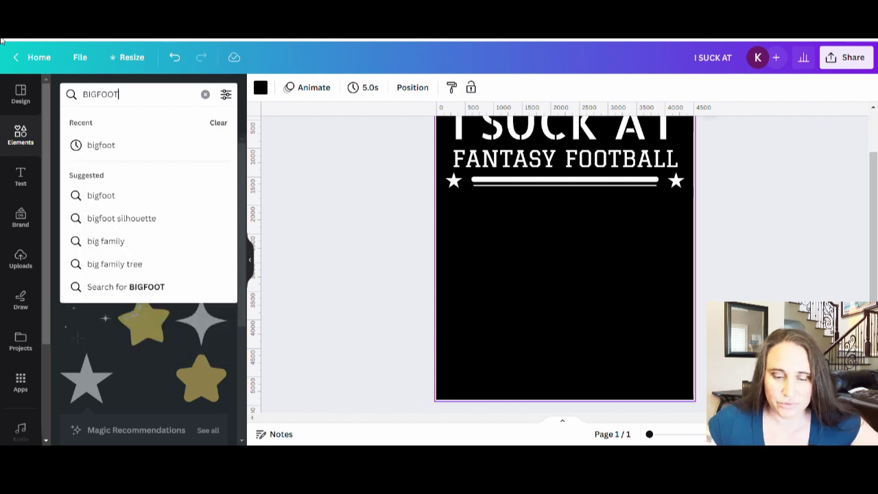
pyautogui.press('Return')
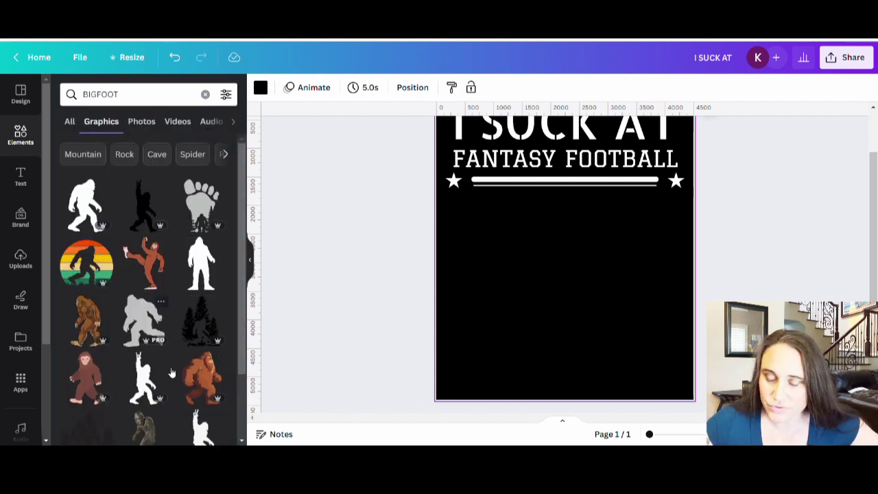
pyautogui.click(84, 204)
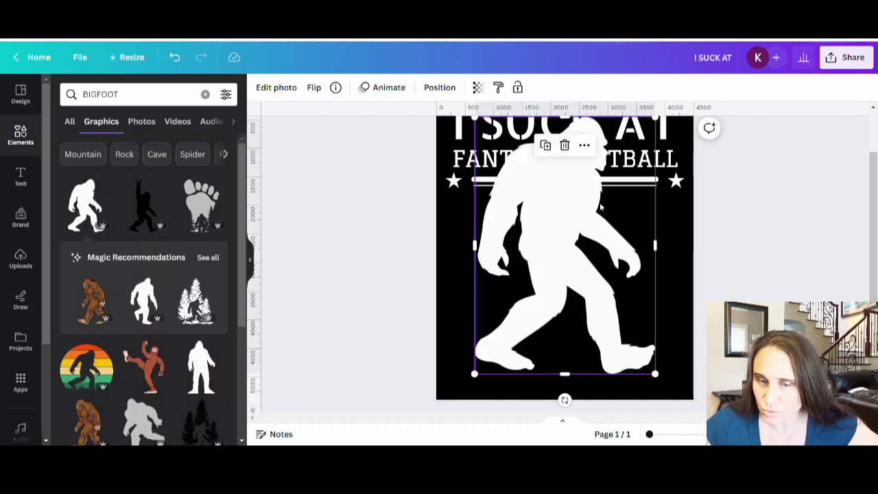
# Step: Shrink the Bigfoot silhouette and centre it below the starred title line
pyautogui.scroll(2, 555, 266)
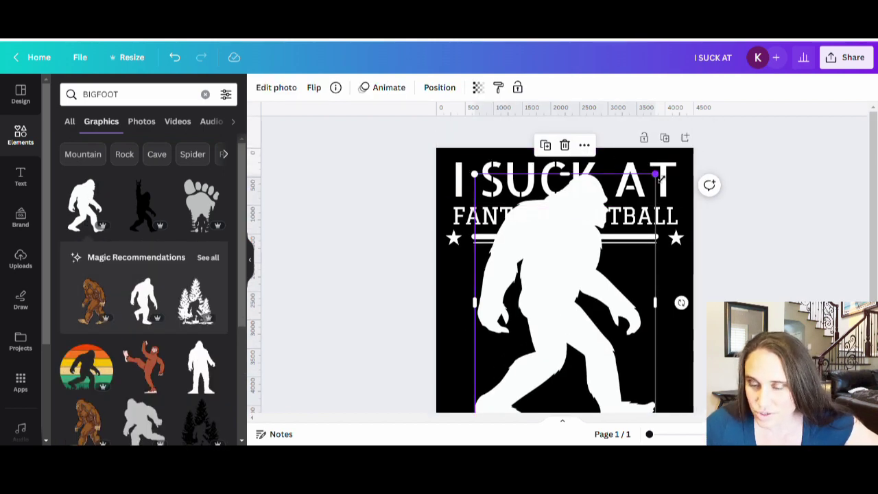
pyautogui.moveTo(655, 166); pyautogui.dragTo(594, 258)
pyautogui.scroll(-2, 617, 300)
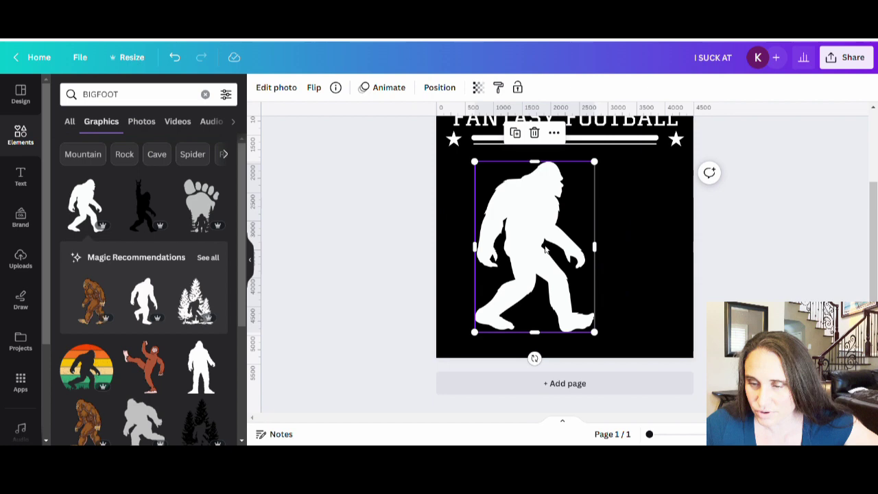
pyautogui.moveTo(546, 250); pyautogui.dragTo(564, 260)
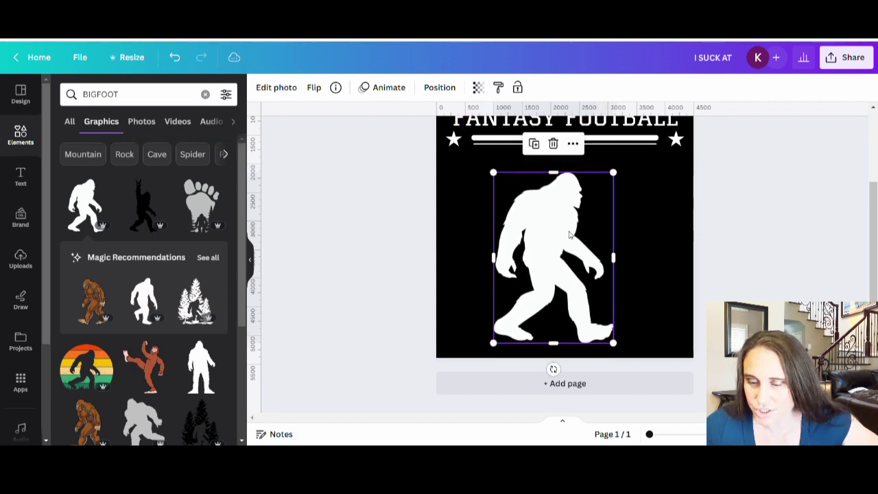
pyautogui.moveTo(613, 172); pyautogui.dragTo(602, 187)
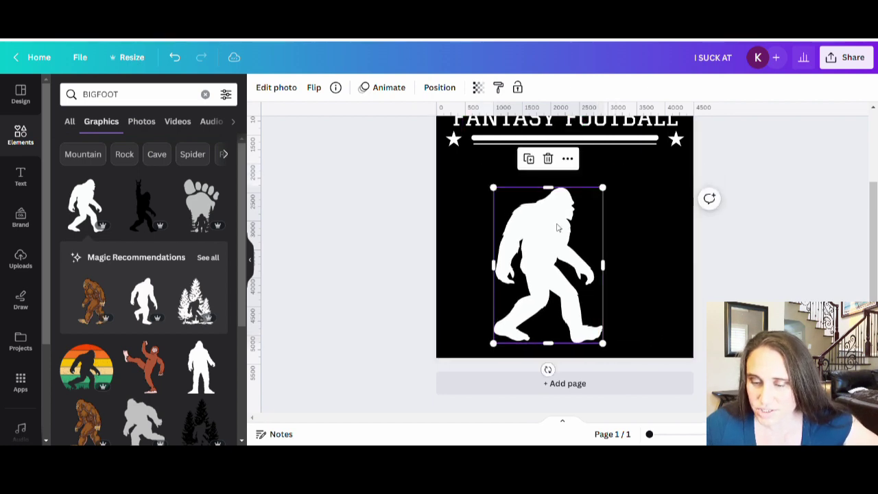
pyautogui.moveTo(549, 255); pyautogui.dragTo(550, 251)
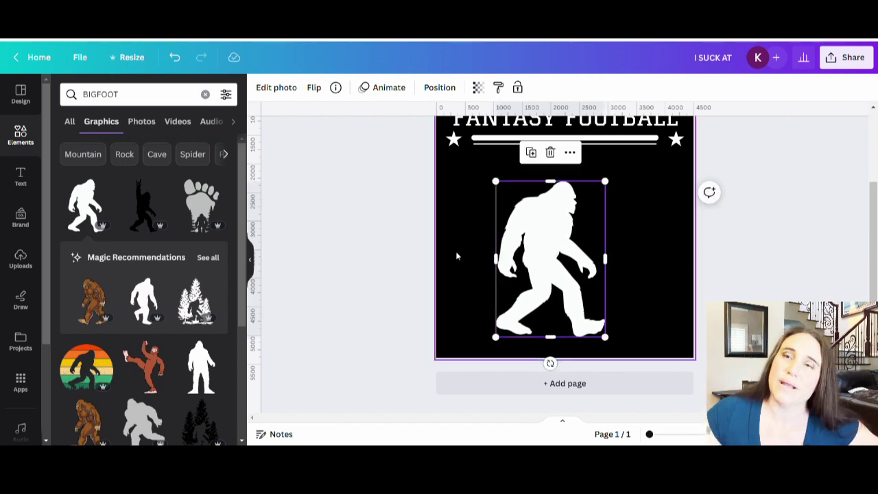
pyautogui.scroll(-1, 151, 226)
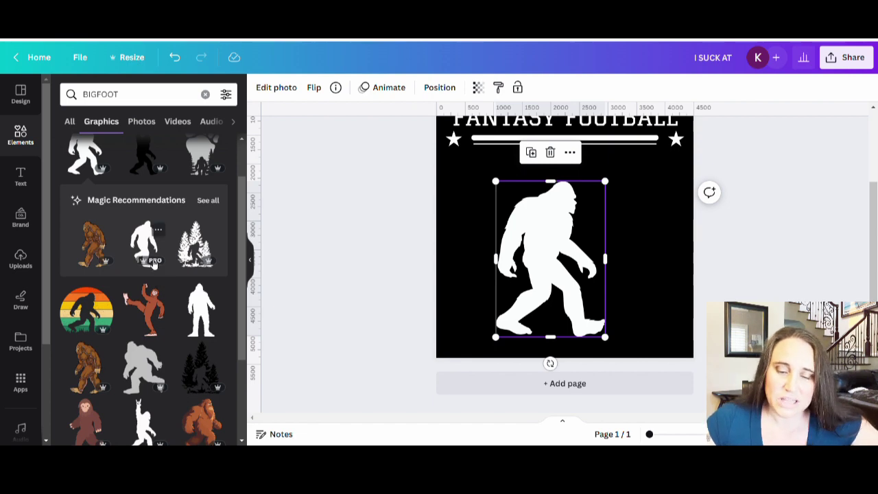
pyautogui.scroll(-2, 224, 277)
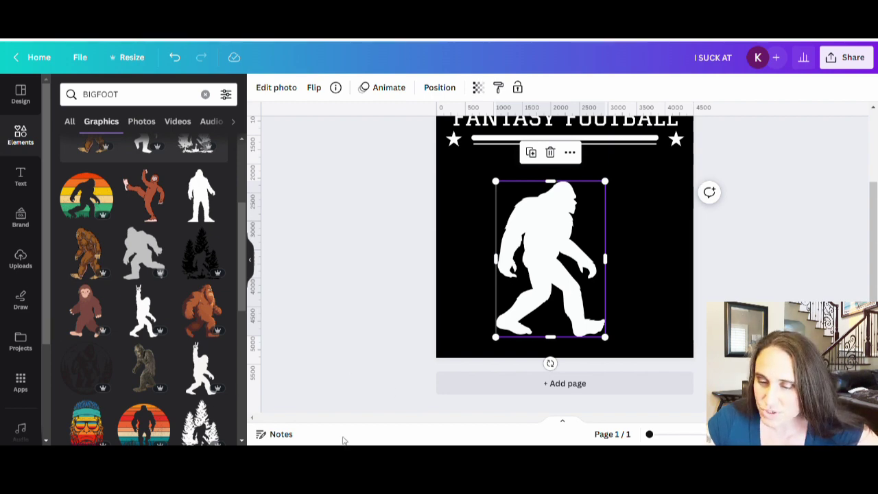
# Step: Add the brown Bigfoot illustration, shrink it and place it to the right of the silhouette
pyautogui.click(91, 265)
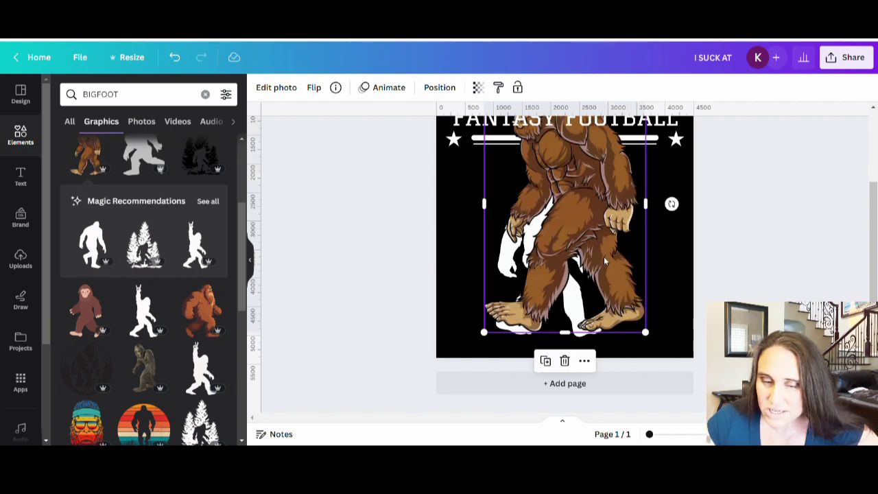
pyautogui.moveTo(604, 256); pyautogui.dragTo(599, 299)
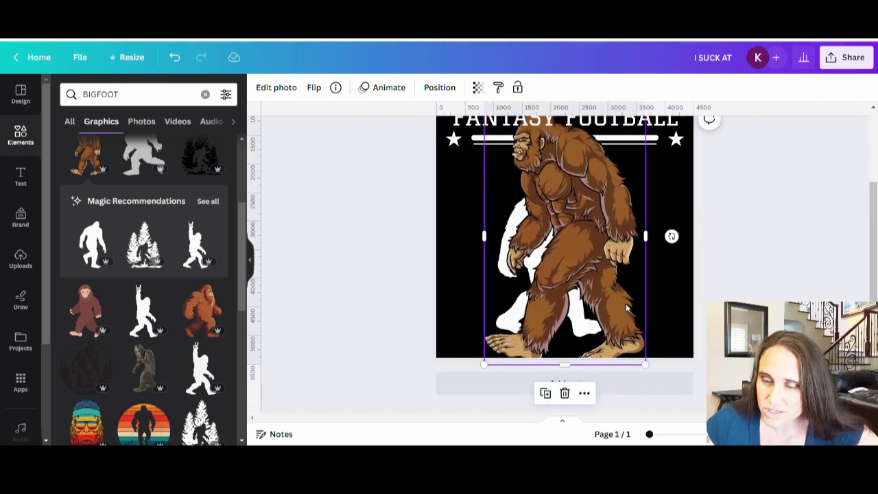
pyautogui.moveTo(650, 369); pyautogui.dragTo(605, 275)
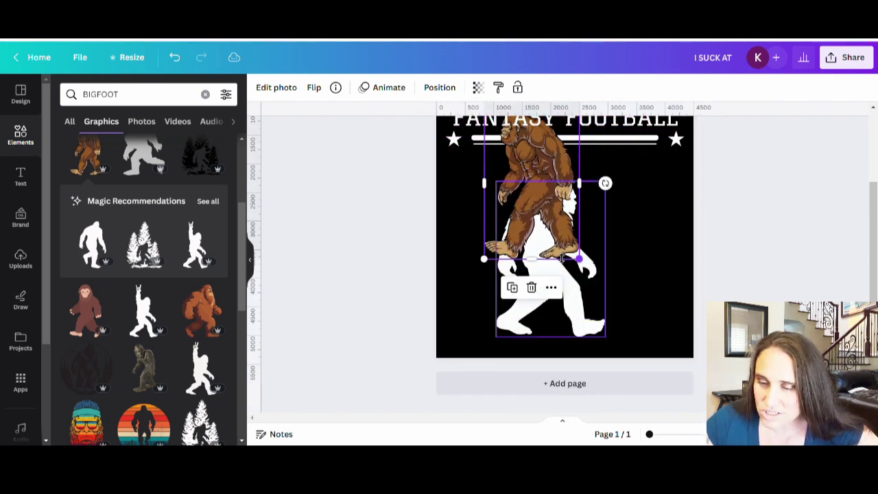
pyautogui.moveTo(533, 206); pyautogui.dragTo(644, 267)
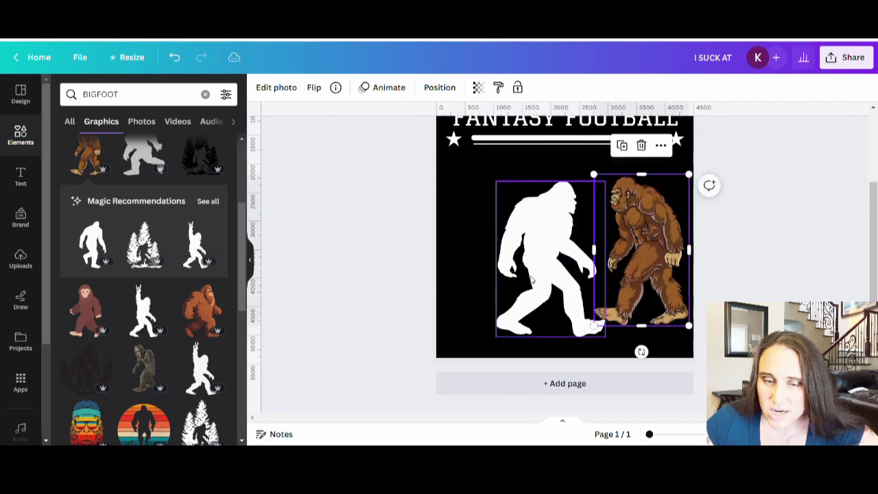
pyautogui.moveTo(532, 281); pyautogui.dragTo(496, 281)
pyautogui.click(649, 279)
pyautogui.moveTo(649, 279); pyautogui.dragTo(642, 279)
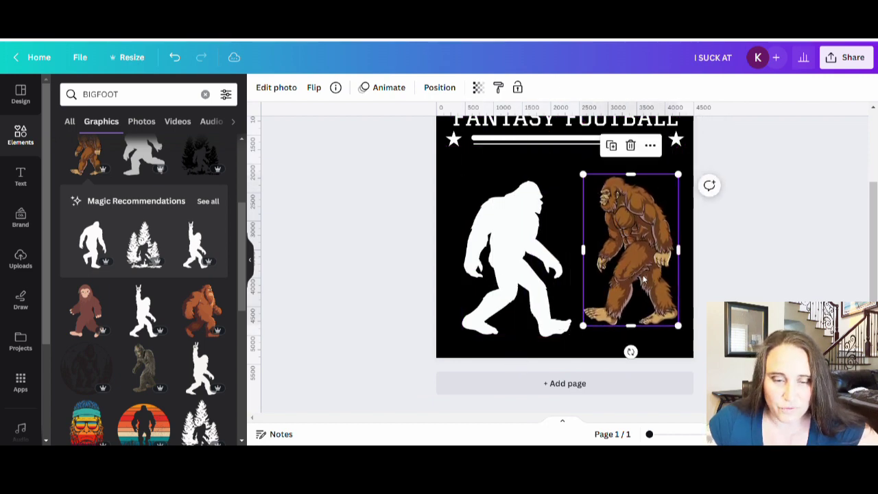
# Step: Apply a Duotone effect with white #FFFFFF highlights and shadows to the brown Bigfoot
pyautogui.click(288, 90)
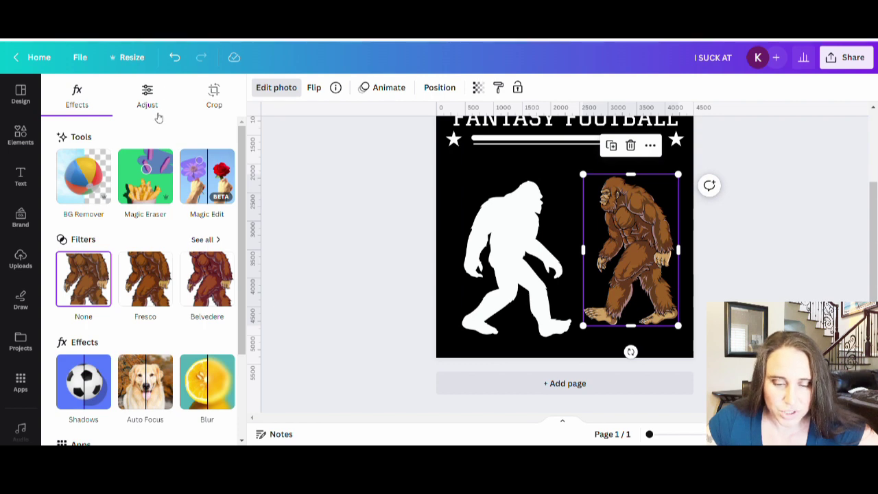
pyautogui.scroll(-2, 229, 356)
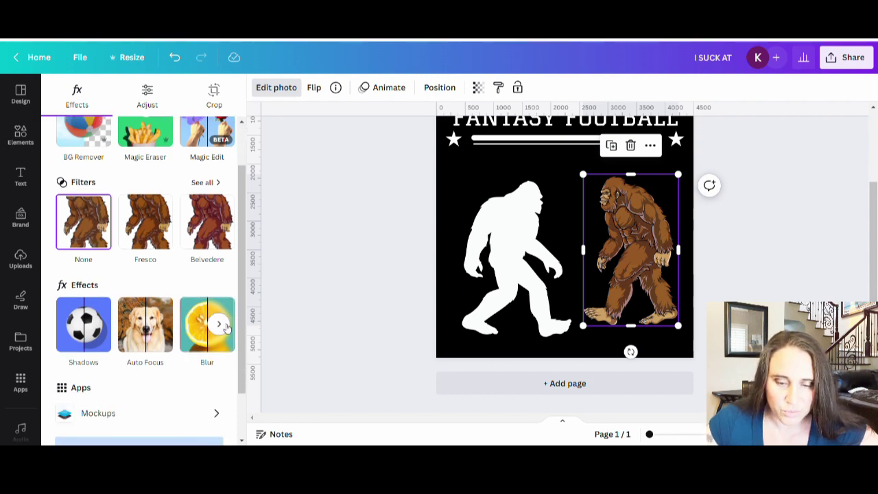
pyautogui.click(226, 327)
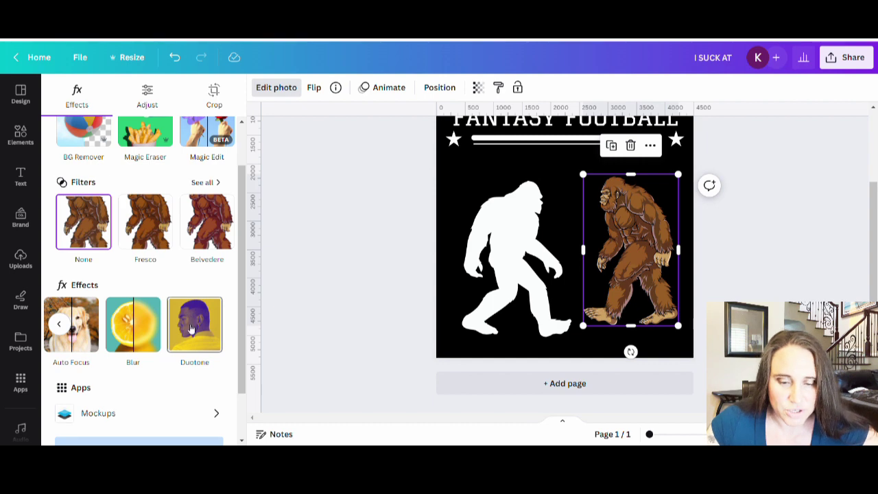
pyautogui.click(194, 331)
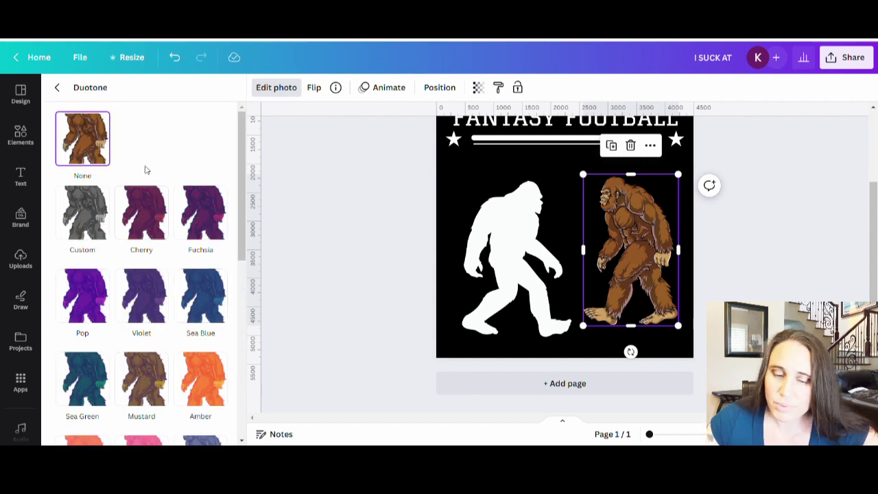
pyautogui.scroll(-2, 138, 151)
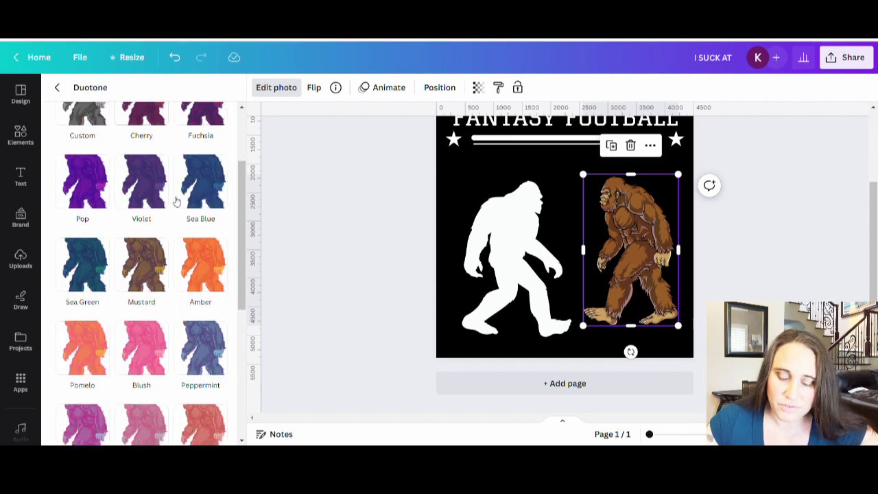
pyautogui.click(151, 244)
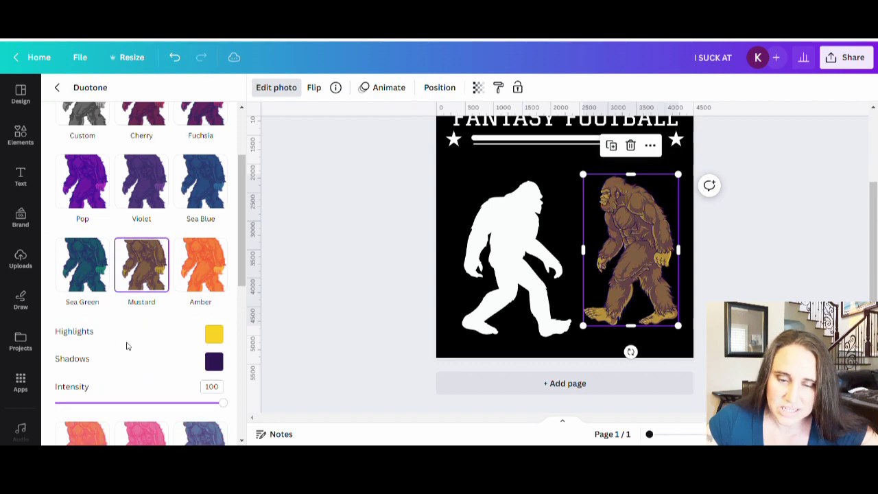
pyautogui.click(215, 334)
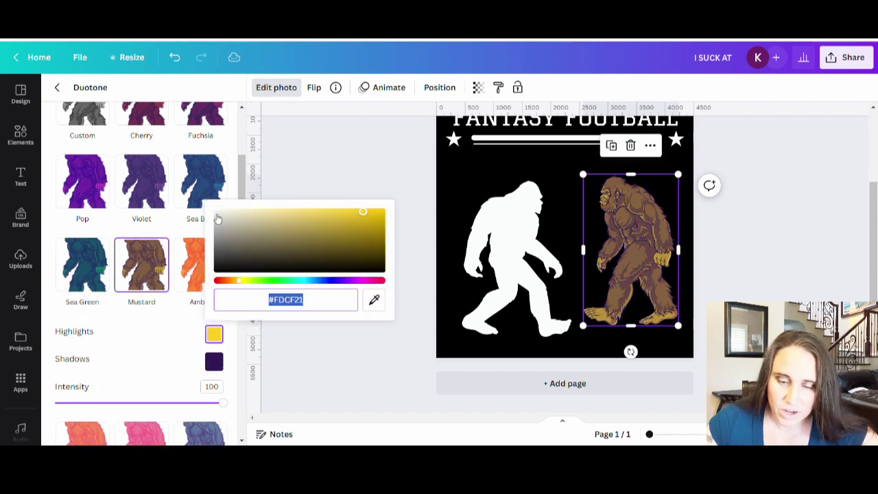
pyautogui.moveTo(217, 218); pyautogui.dragTo(213, 209)
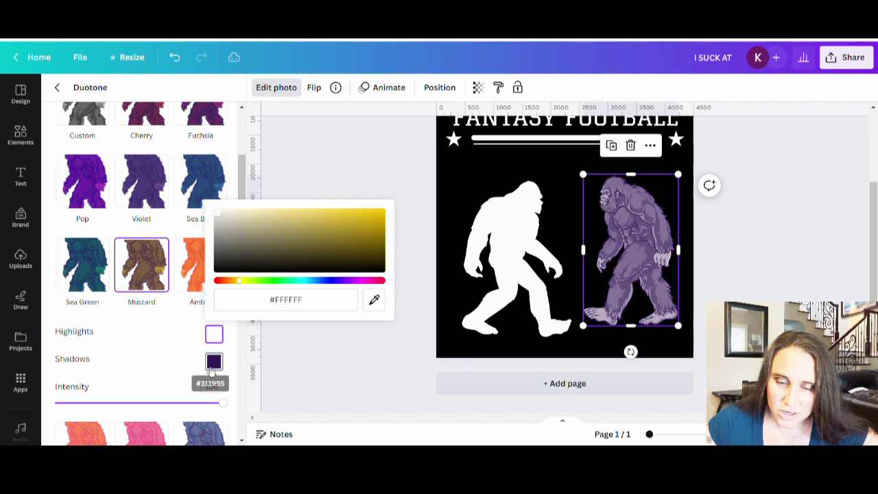
pyautogui.click(214, 361)
pyautogui.moveTo(334, 279); pyautogui.dragTo(203, 227)
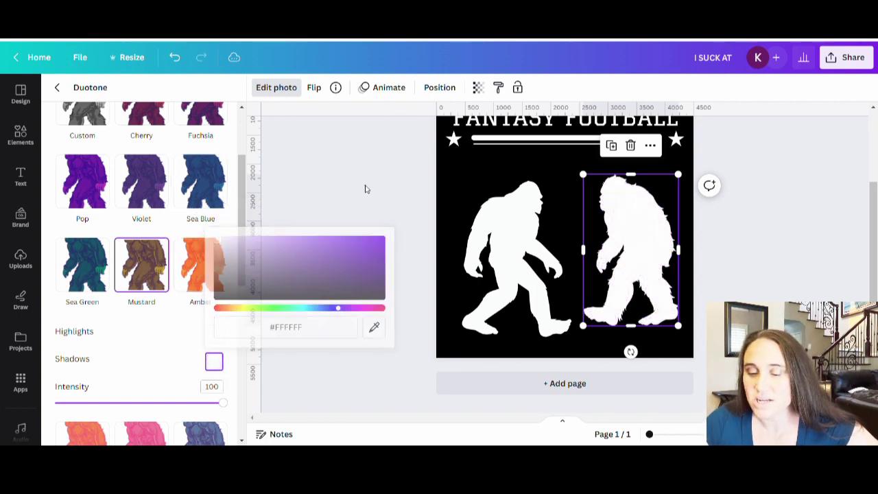
pyautogui.click(364, 188)
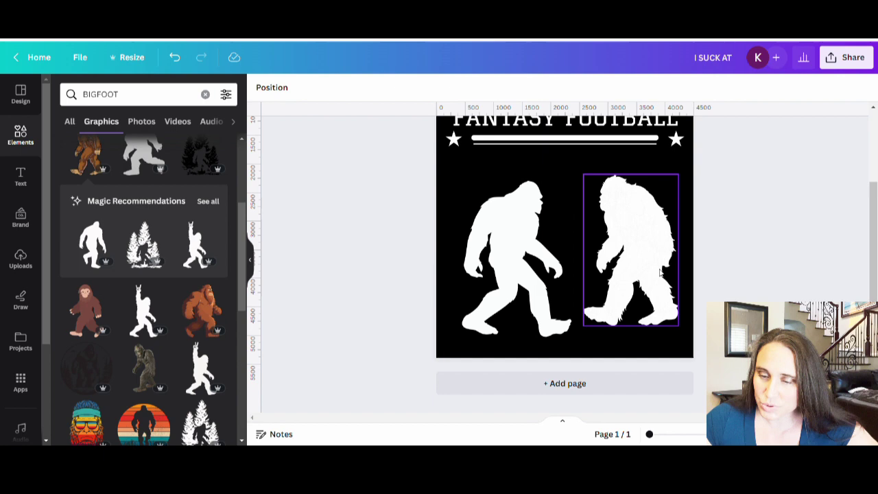
# Step: Drag the right Bigfoot off the page and settle the remaining one near the centre
pyautogui.moveTo(639, 278); pyautogui.dragTo(389, 351)
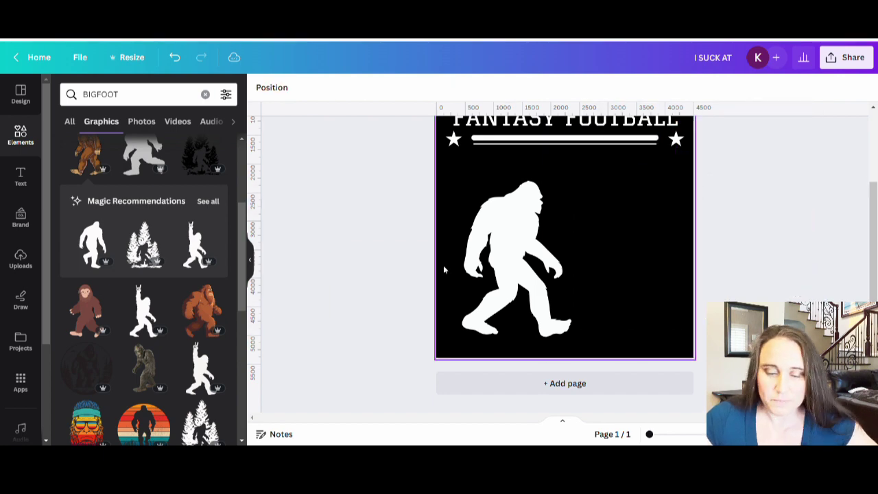
pyautogui.moveTo(505, 268); pyautogui.dragTo(542, 273)
pyautogui.click(386, 257)
# Step: Search Elements for 'FOOTBALL HELMENT' and browse the helmet graphics
pyautogui.click(149, 90)
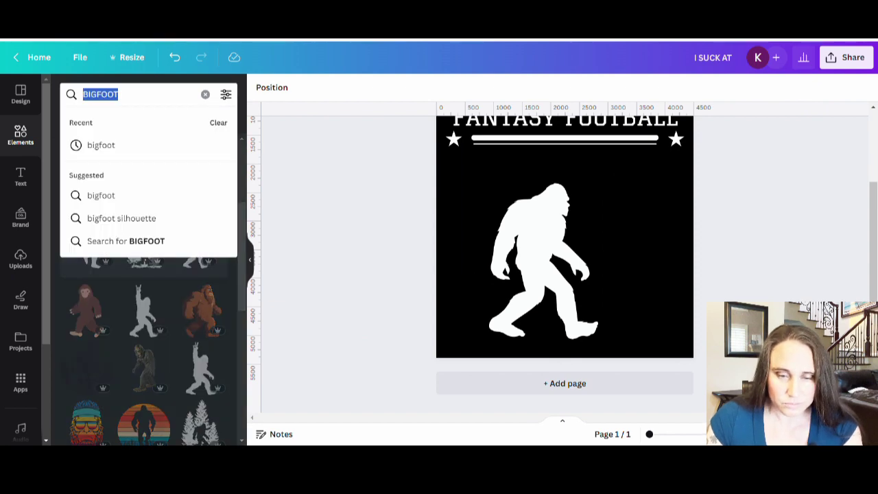
pyautogui.write('FOOTBALL')
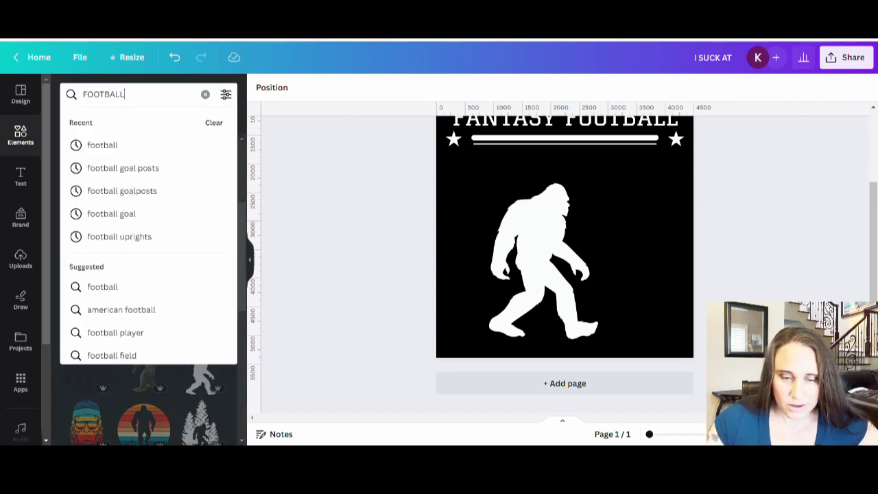
pyautogui.write(' HELMENT')
pyautogui.press('Return')
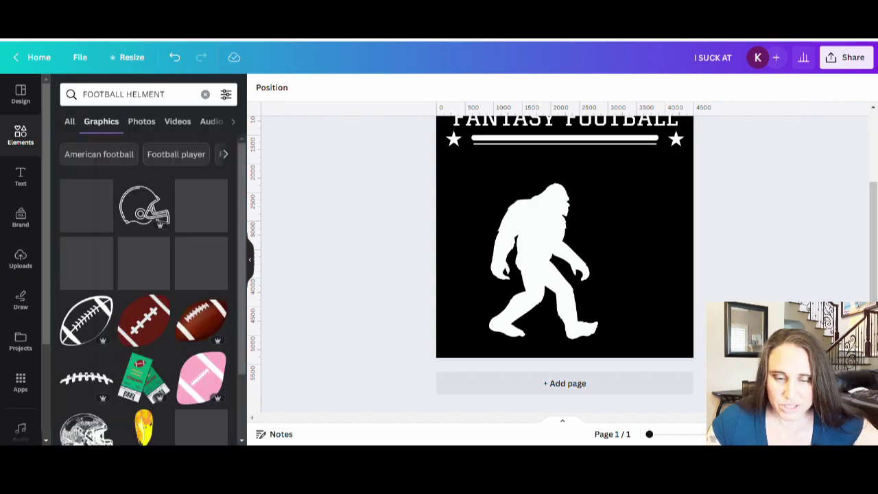
pyautogui.scroll(-5, 214, 276)
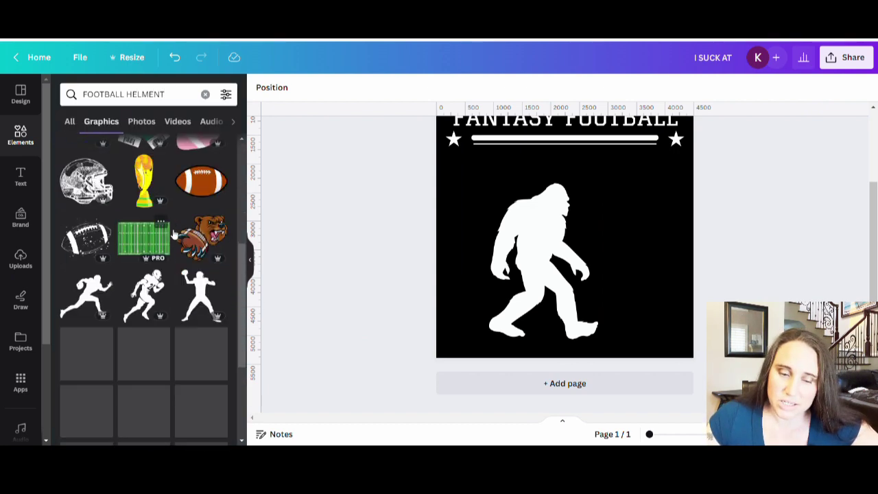
pyautogui.scroll(-5, 172, 285)
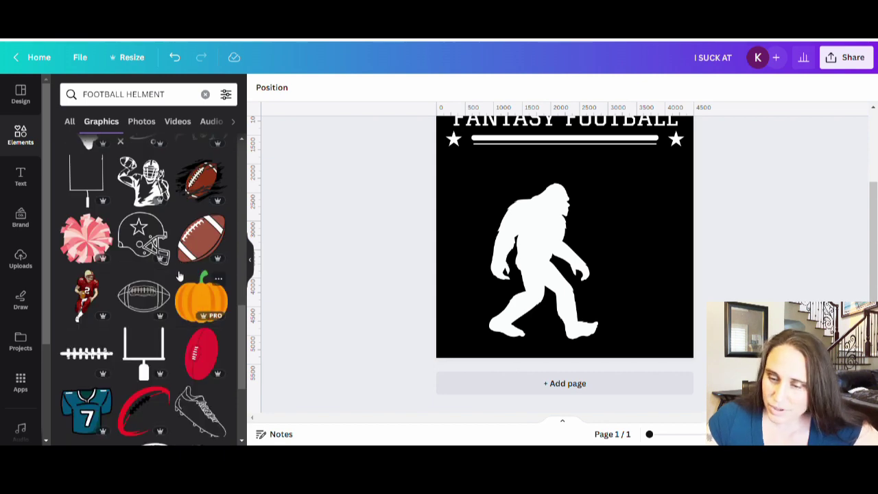
# Step: Add the goalpost graphic in white, resized and placed at the upper right beside Bigfoot
pyautogui.click(86, 180)
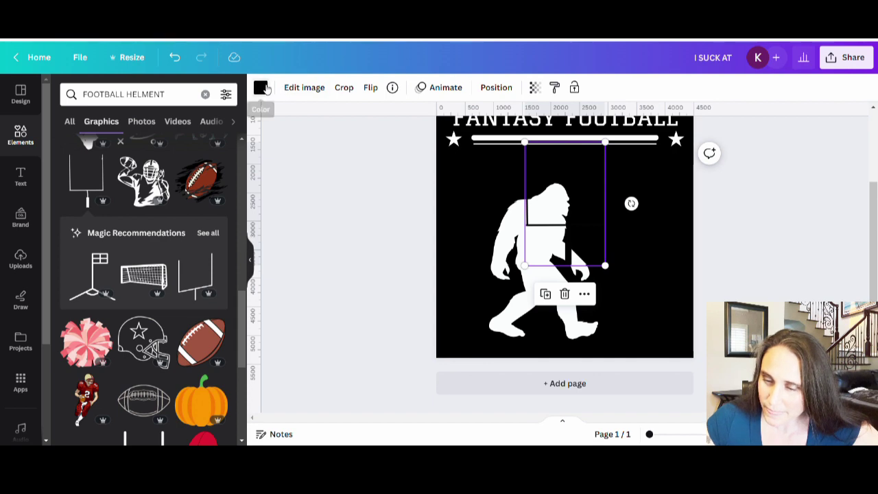
pyautogui.click(261, 87)
pyautogui.click(221, 382)
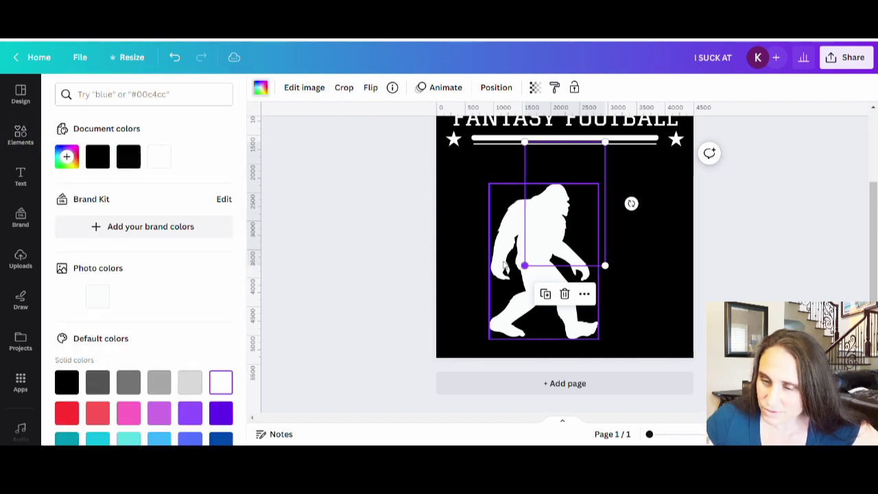
pyautogui.moveTo(523, 265); pyautogui.dragTo(579, 226)
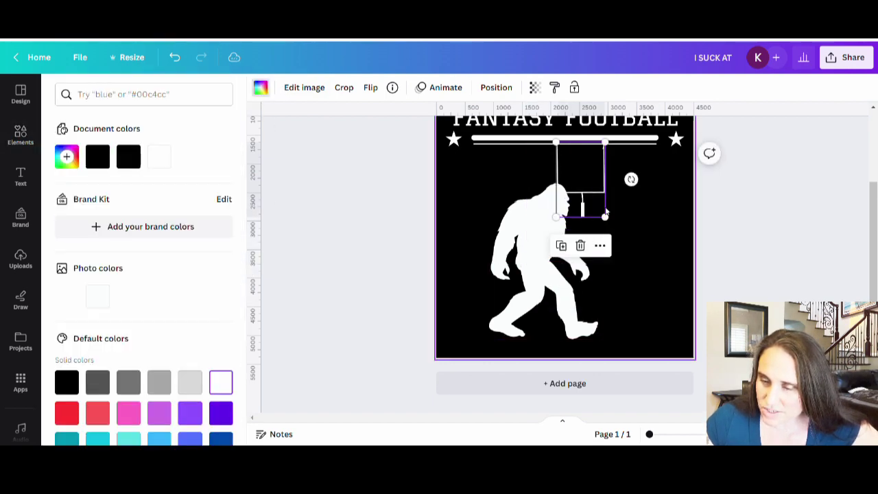
pyautogui.moveTo(616, 203); pyautogui.dragTo(666, 220)
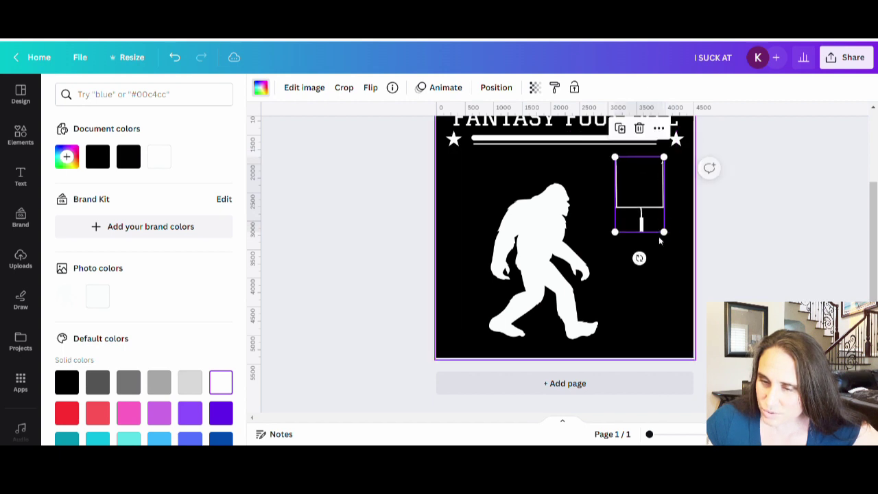
pyautogui.moveTo(610, 238); pyautogui.dragTo(603, 253)
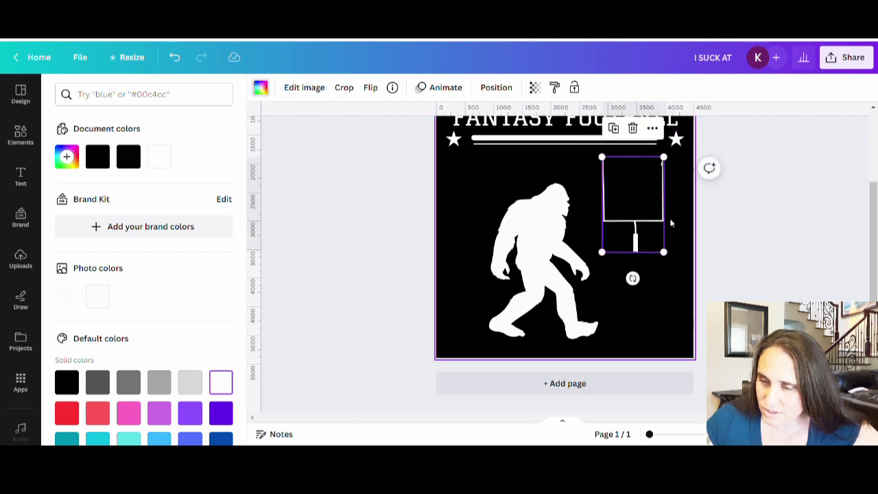
pyautogui.moveTo(652, 224); pyautogui.dragTo(645, 218)
pyautogui.click(669, 346)
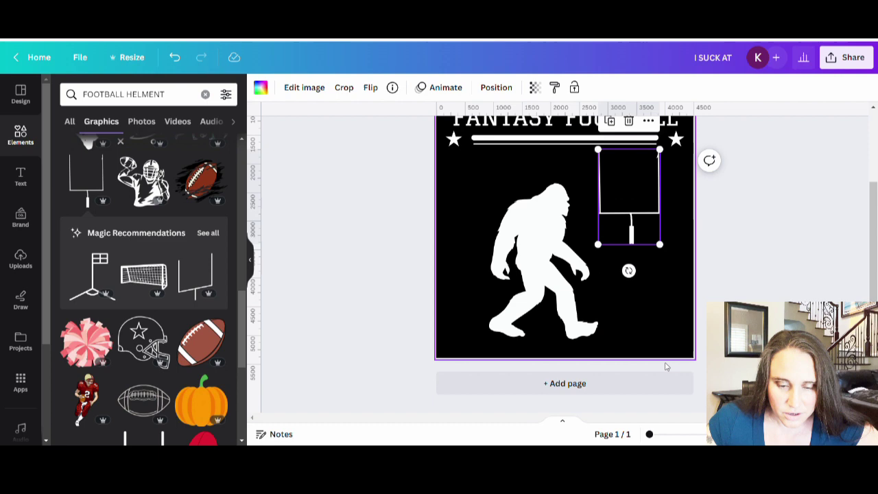
pyautogui.scroll(-5, 156, 224)
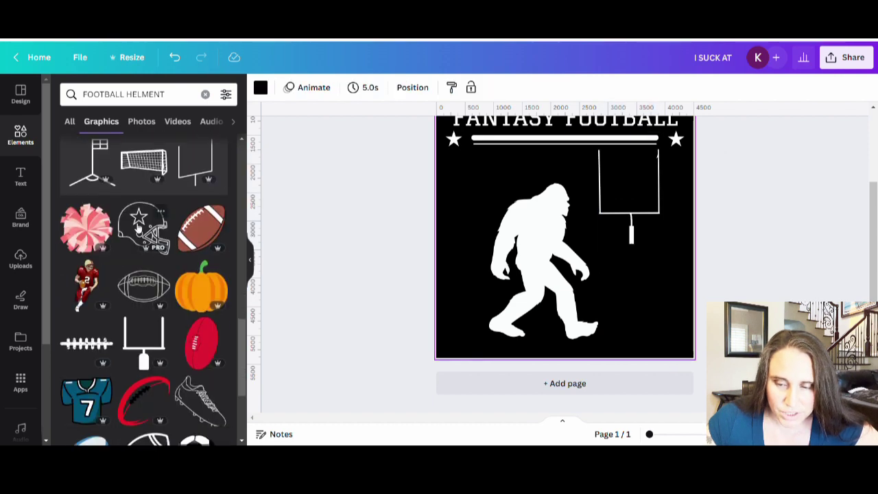
pyautogui.scroll(-3, 157, 223)
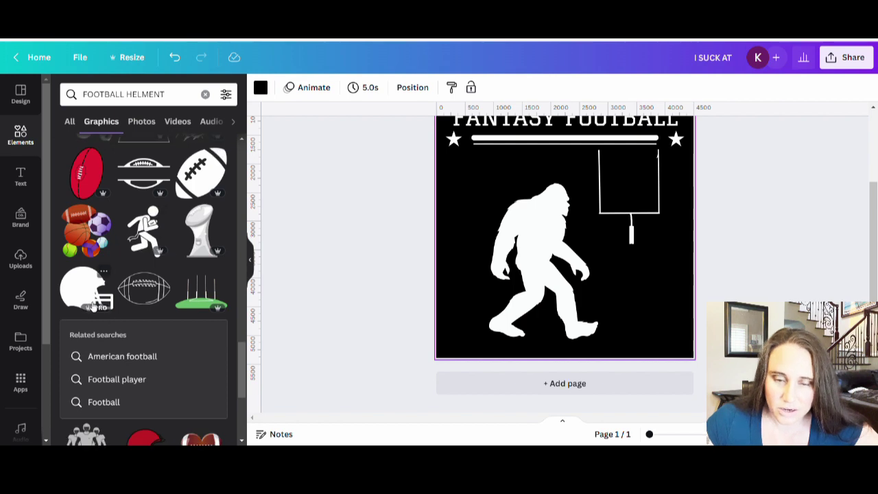
# Step: Add the football helmet in white, shrink it, tilt it 20° and set it on Bigfoot's head
pyautogui.click(93, 306)
pyautogui.click(261, 87)
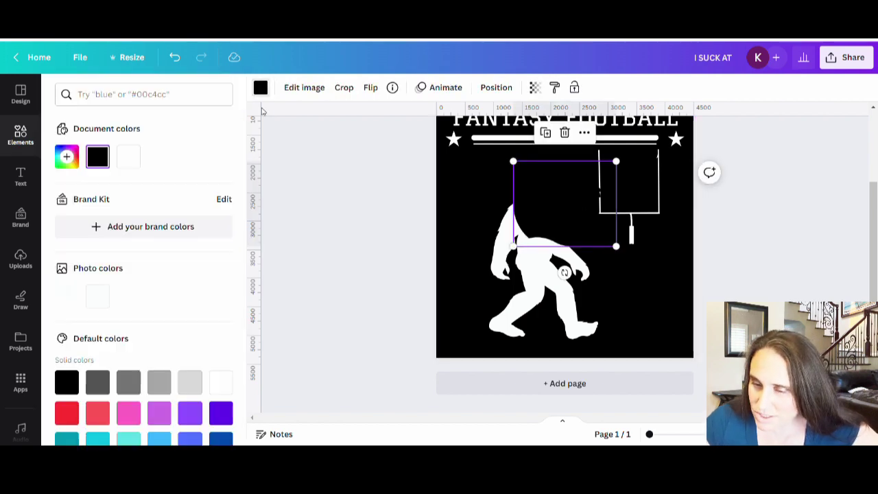
pyautogui.click(129, 157)
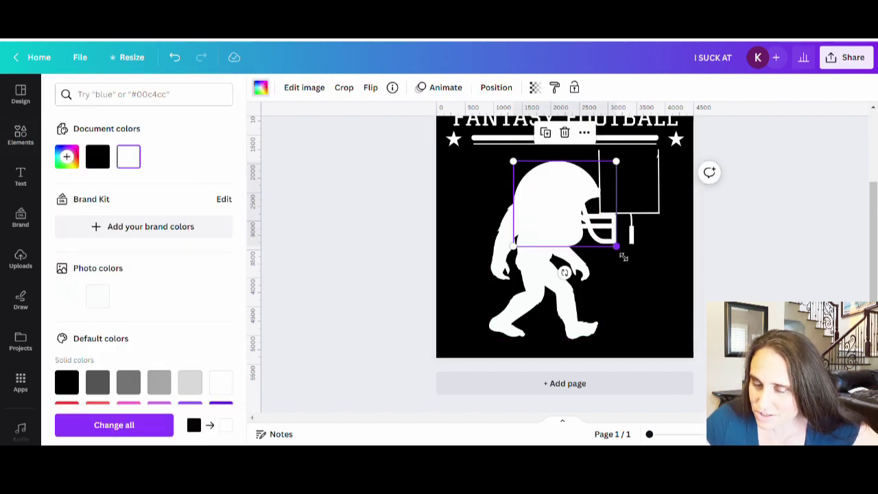
pyautogui.moveTo(616, 245); pyautogui.dragTo(552, 222)
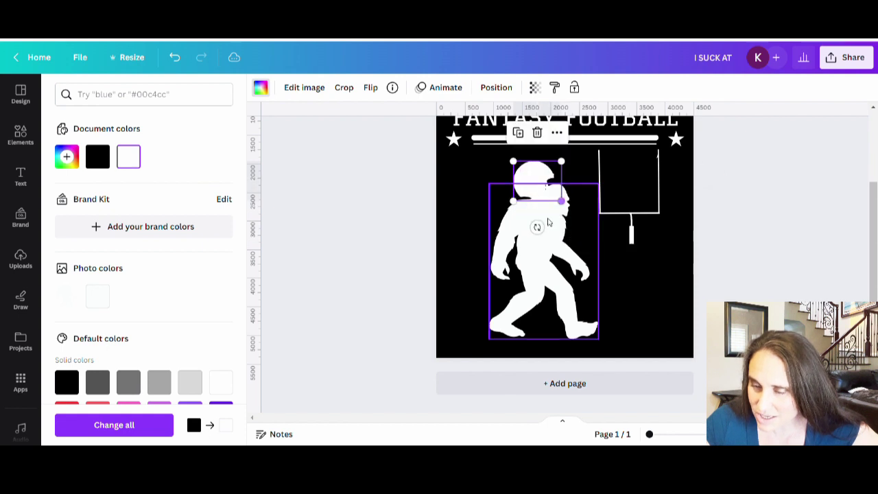
pyautogui.moveTo(540, 184); pyautogui.dragTo(565, 186)
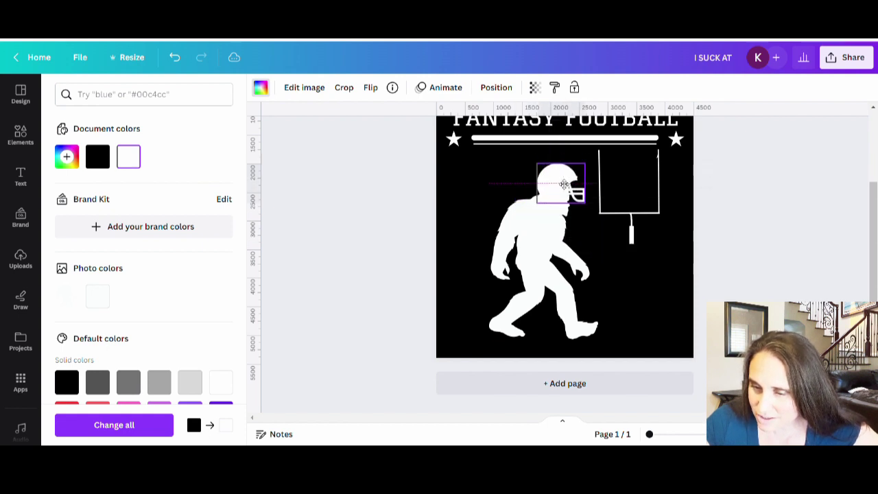
pyautogui.moveTo(564, 240); pyautogui.dragTo(549, 240)
pyautogui.moveTo(567, 190)
pyautogui.mouseDown()
pyautogui.moveTo(573, 178)
pyautogui.moveTo(570, 192)
pyautogui.mouseUp()
# Step: Fine-tune the helmet's placement, nudging it slightly down and left on Bigfoot's head
pyautogui.click(633, 294)
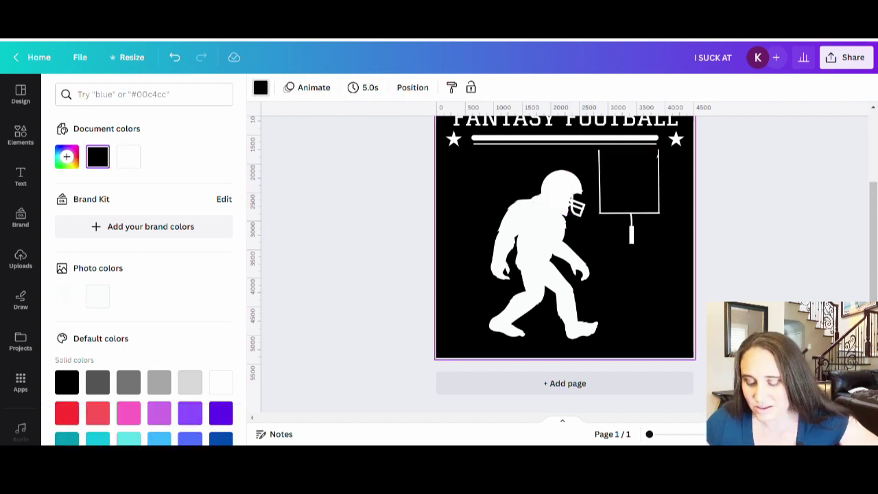
pyautogui.click(528, 252)
pyautogui.click(580, 187)
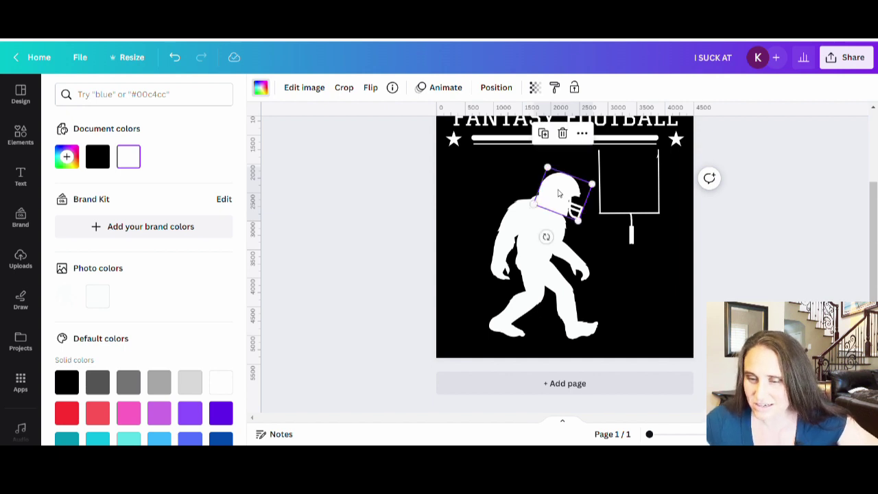
pyautogui.click(659, 327)
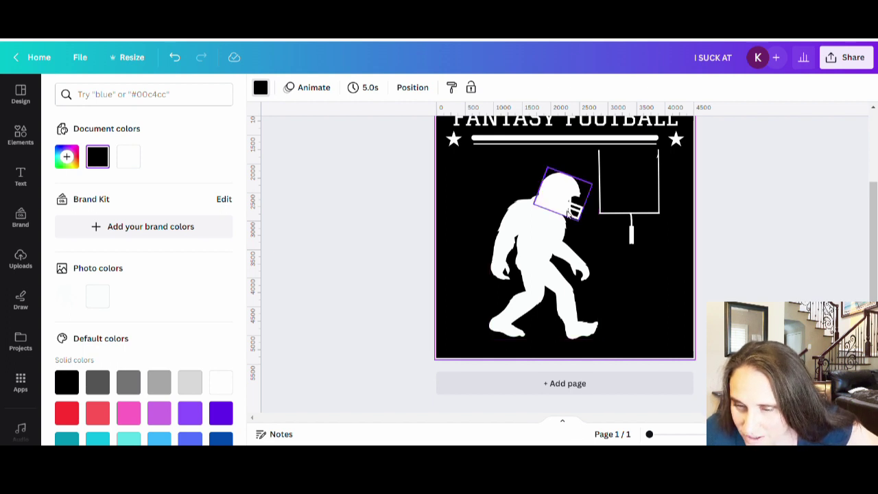
pyautogui.click(567, 214)
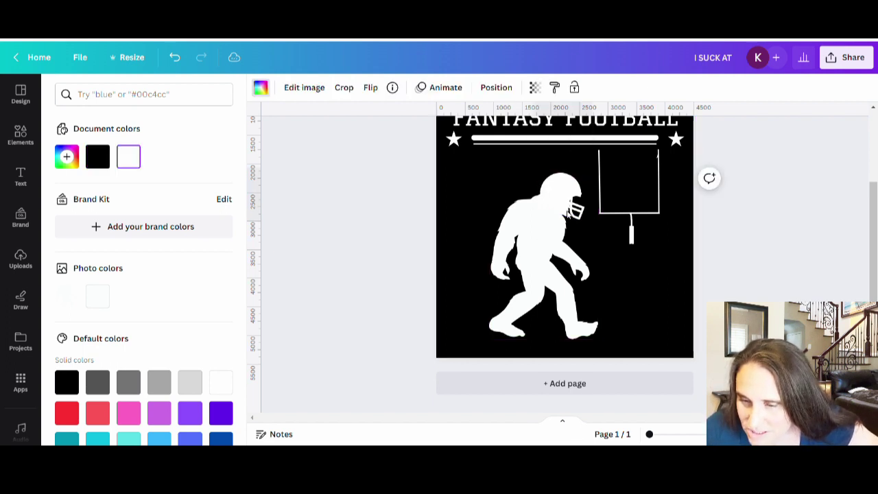
pyautogui.click(633, 254)
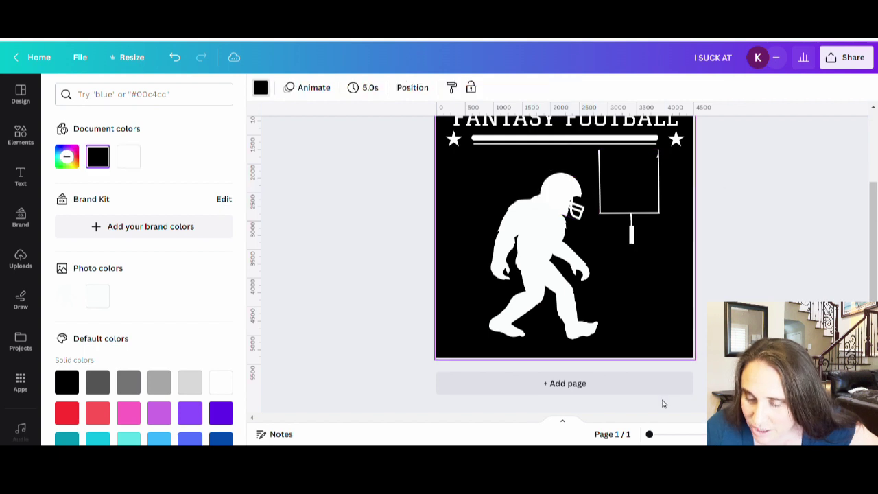
pyautogui.moveTo(562, 199); pyautogui.dragTo(558, 206)
pyautogui.click(631, 277)
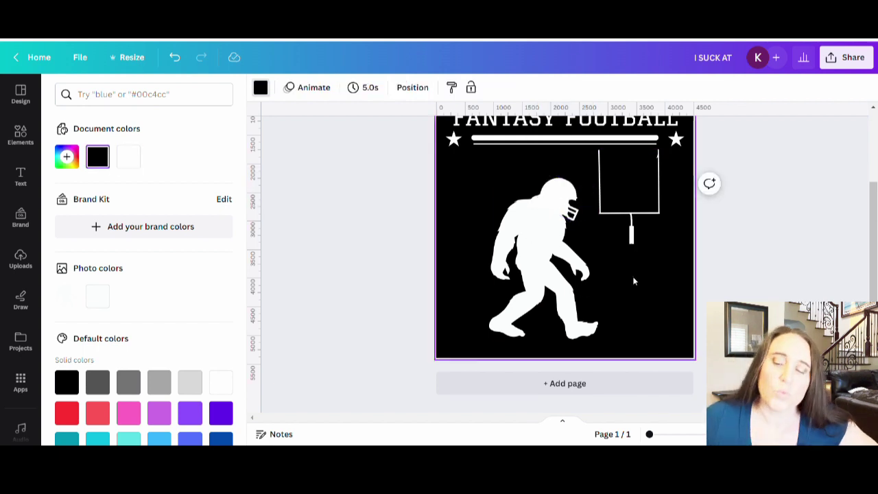
pyautogui.click(557, 193)
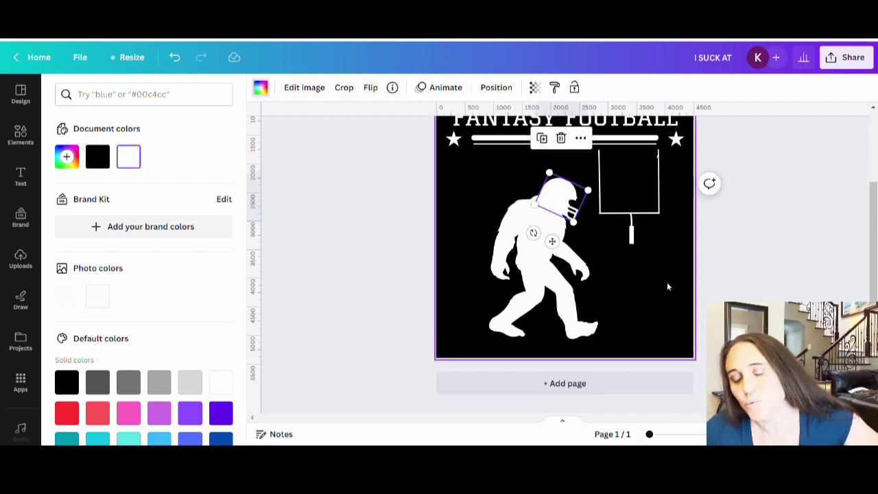
pyautogui.click(594, 352)
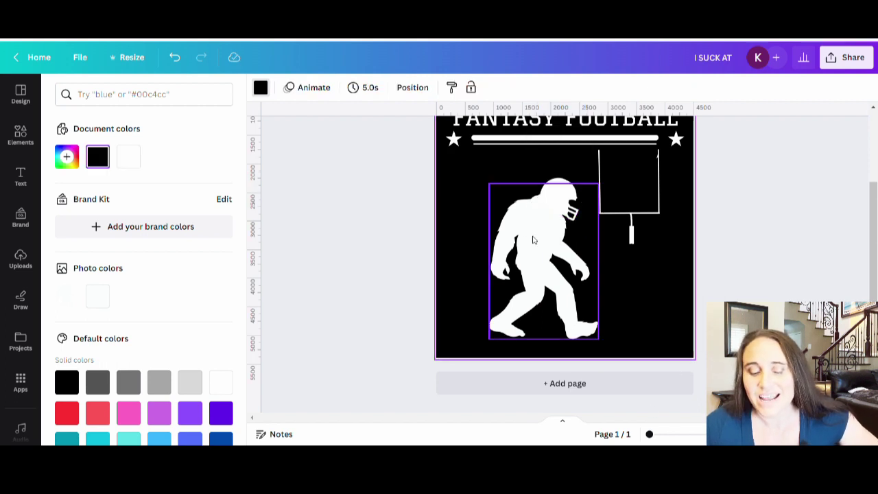
# Step: Try a grey colour and slightly lowered transparency on the helmet
pyautogui.click(555, 207)
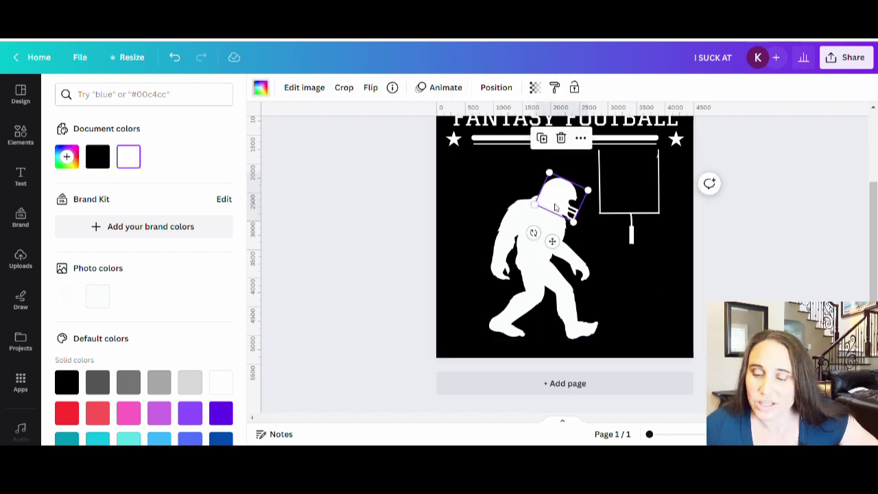
pyautogui.click(160, 382)
pyautogui.click(663, 341)
pyautogui.click(552, 193)
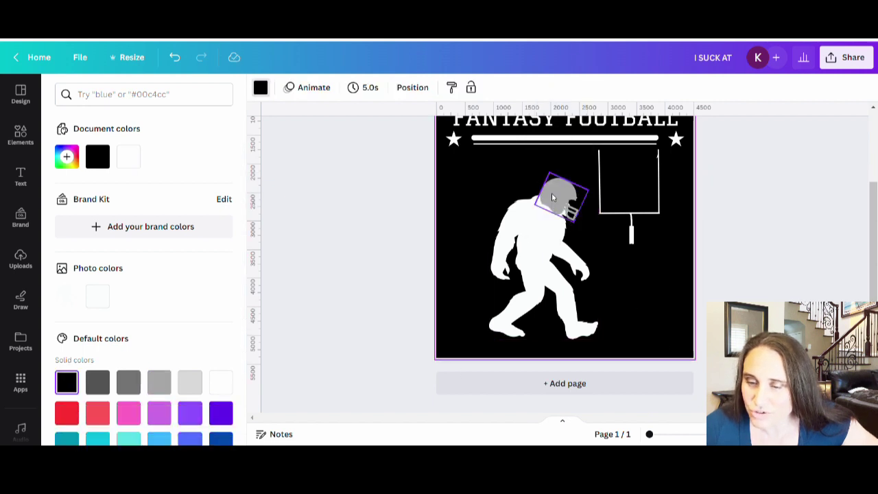
pyautogui.click(534, 87)
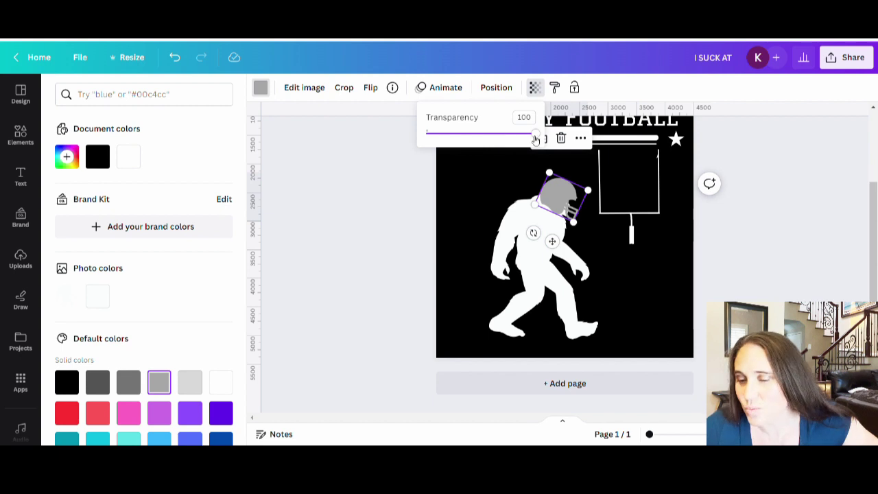
pyautogui.moveTo(535, 140); pyautogui.dragTo(516, 139)
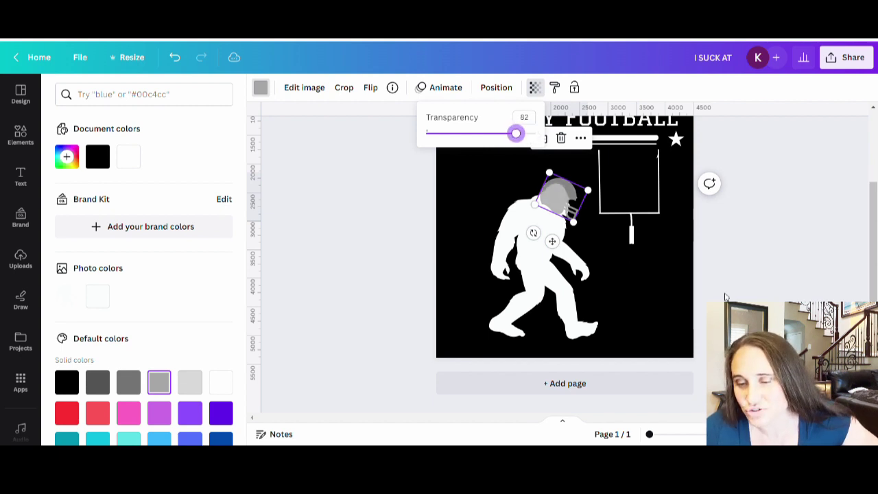
pyautogui.click(726, 297)
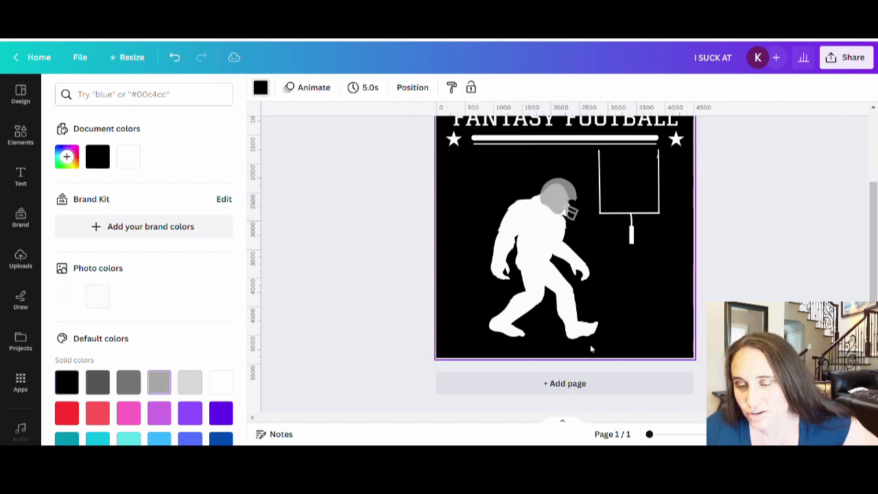
# Step: Nudge the helmet and tilt it about 20° so it sits on Bigfoot's head
pyautogui.click(569, 222)
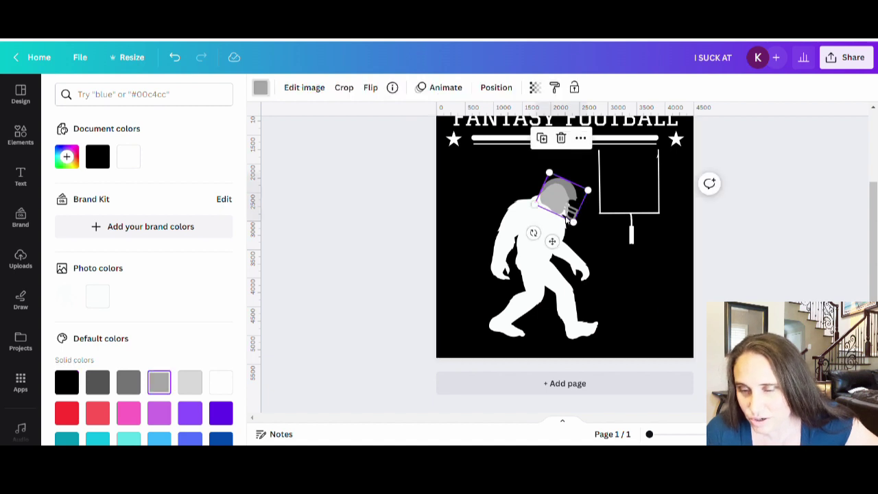
pyautogui.moveTo(566, 219); pyautogui.dragTo(568, 219)
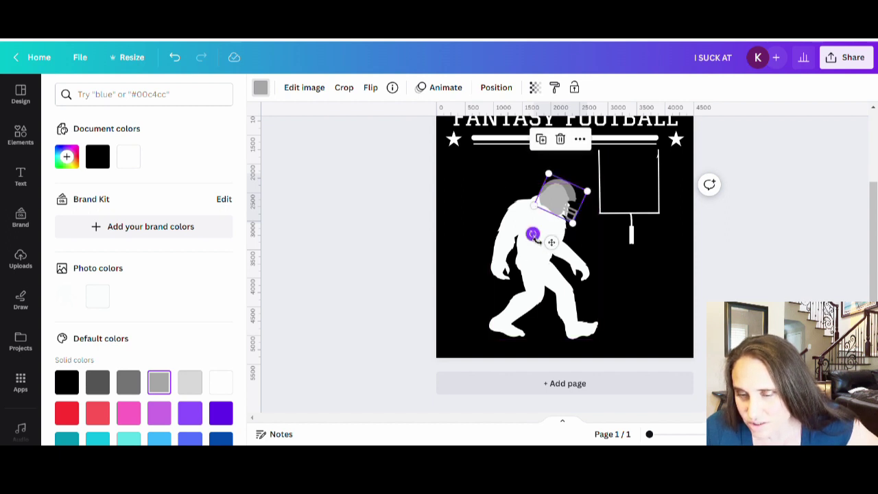
pyautogui.moveTo(538, 240); pyautogui.dragTo(541, 241)
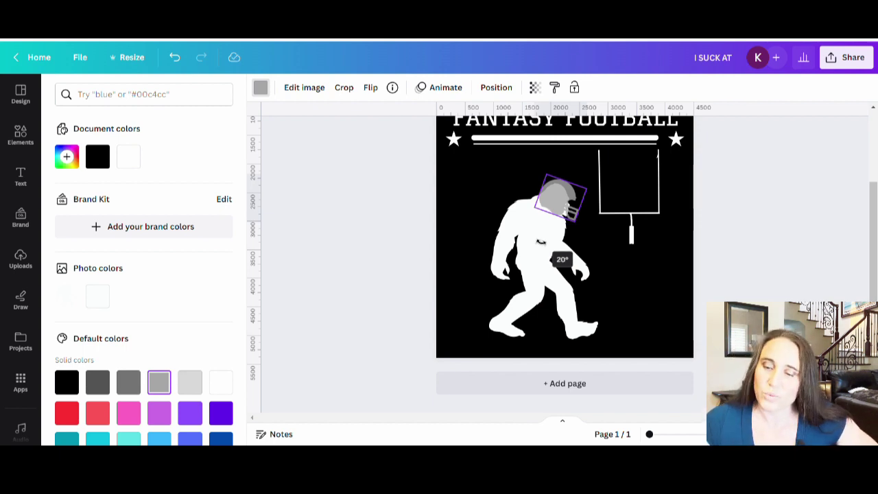
pyautogui.moveTo(541, 241); pyautogui.dragTo(548, 242)
pyautogui.click(610, 273)
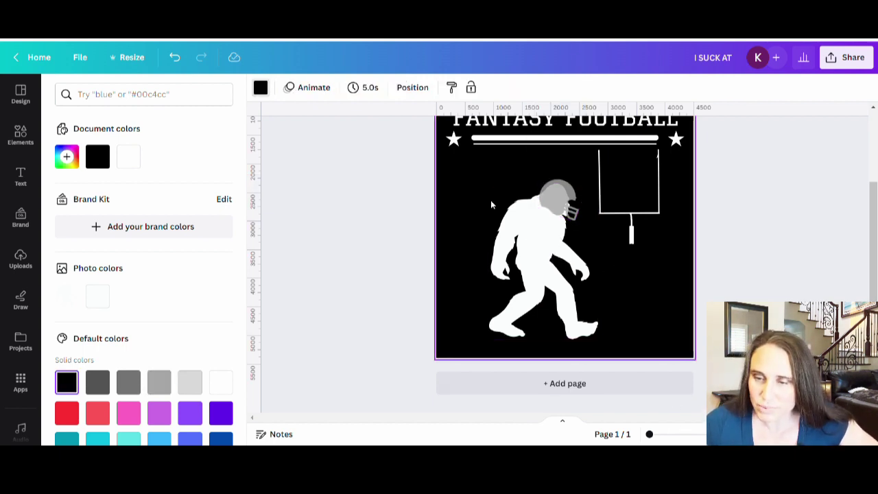
# Step: Restore the helmet's transparency to full opacity and make it white
pyautogui.click(559, 195)
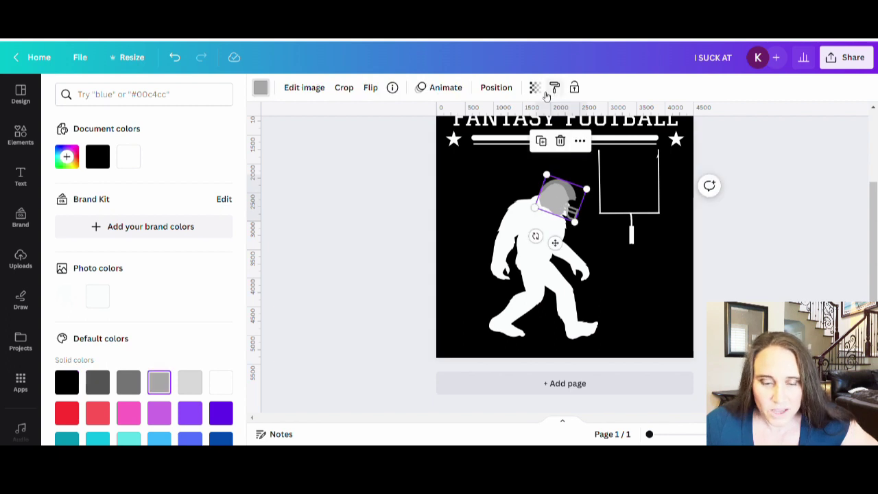
pyautogui.click(534, 88)
pyautogui.moveTo(519, 137); pyautogui.dragTo(534, 133)
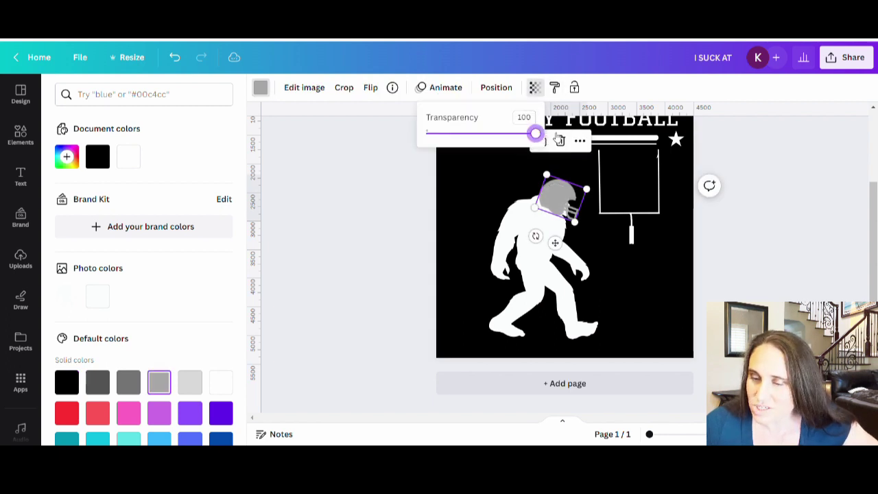
pyautogui.click(221, 382)
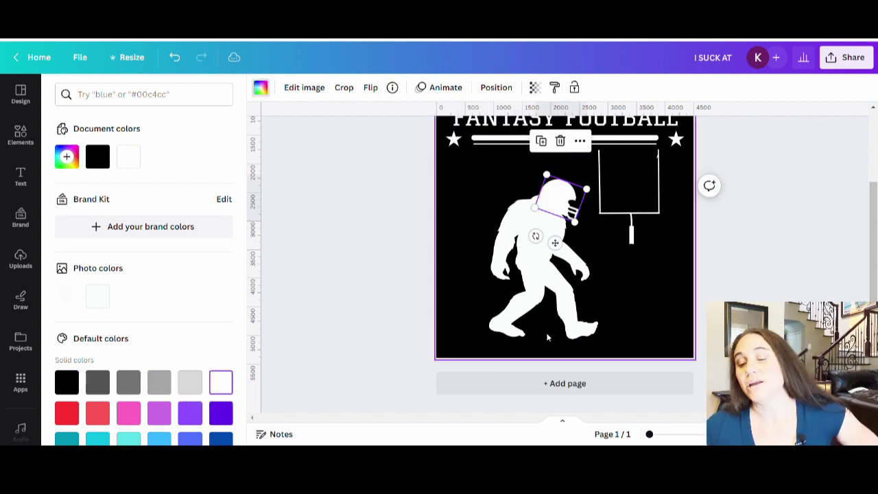
pyautogui.click(631, 314)
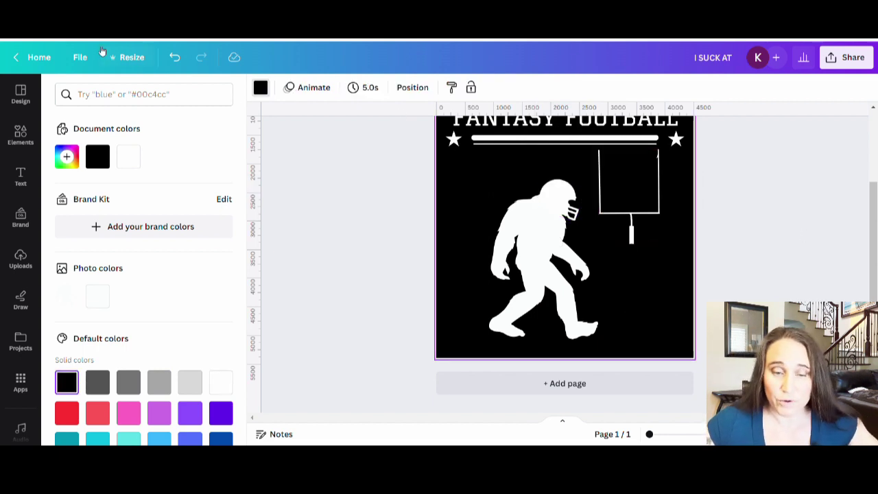
# Step: Search Elements for 'FOOTBALL' and browse all the football graphics
pyautogui.click(21, 137)
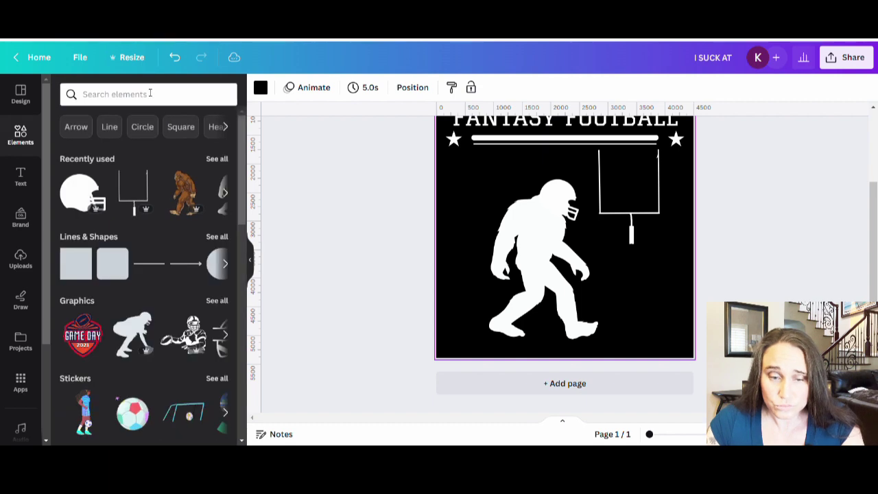
pyautogui.click(154, 98)
pyautogui.write('FOOTBALL')
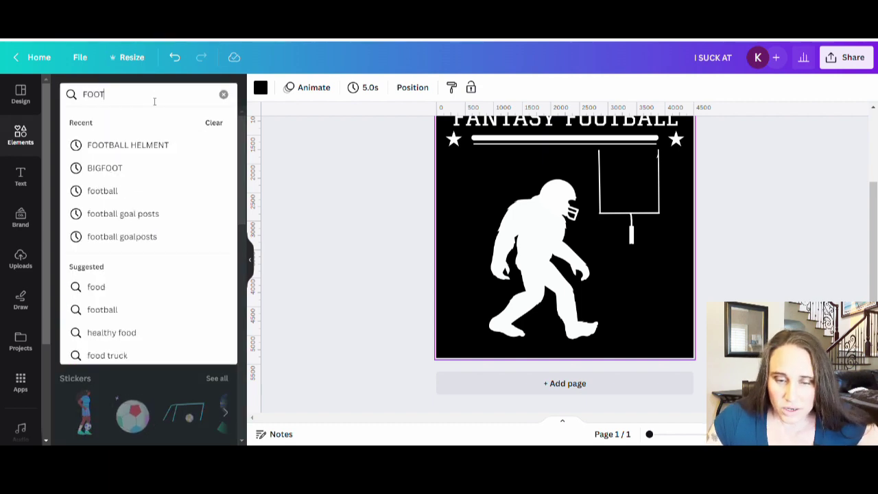
pyautogui.press('Return')
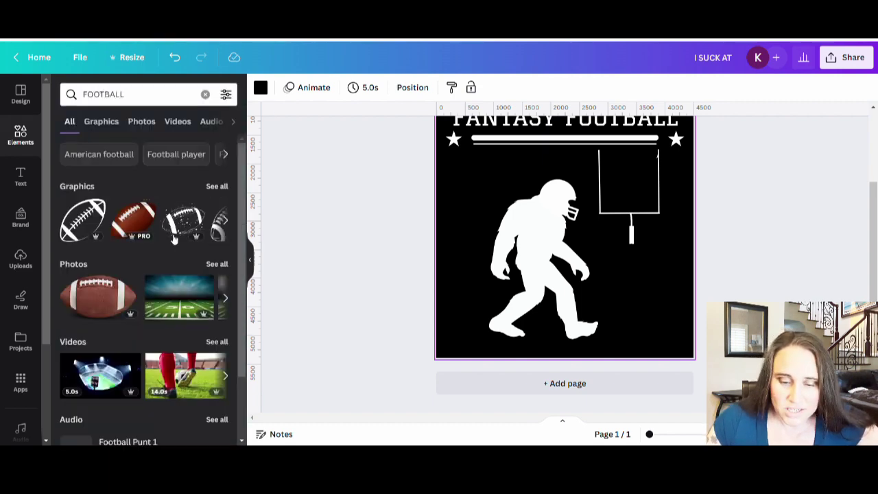
pyautogui.click(216, 186)
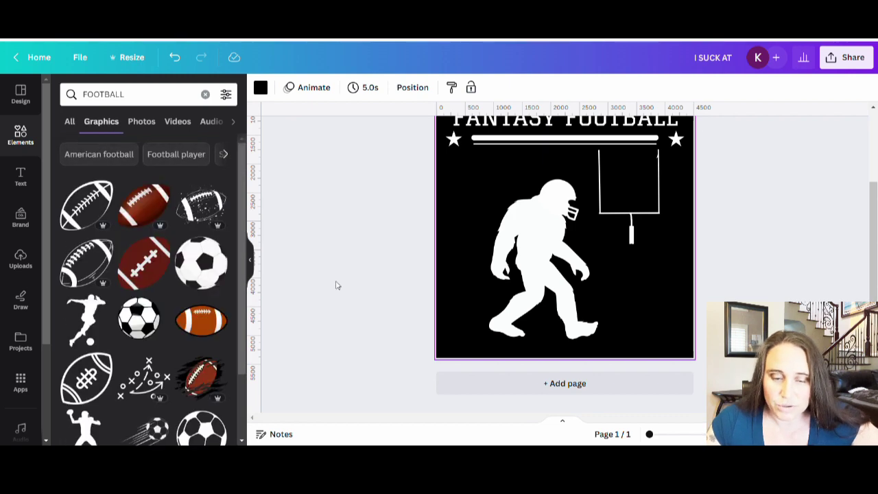
pyautogui.scroll(-2, 171, 334)
pyautogui.scroll(-5, 170, 334)
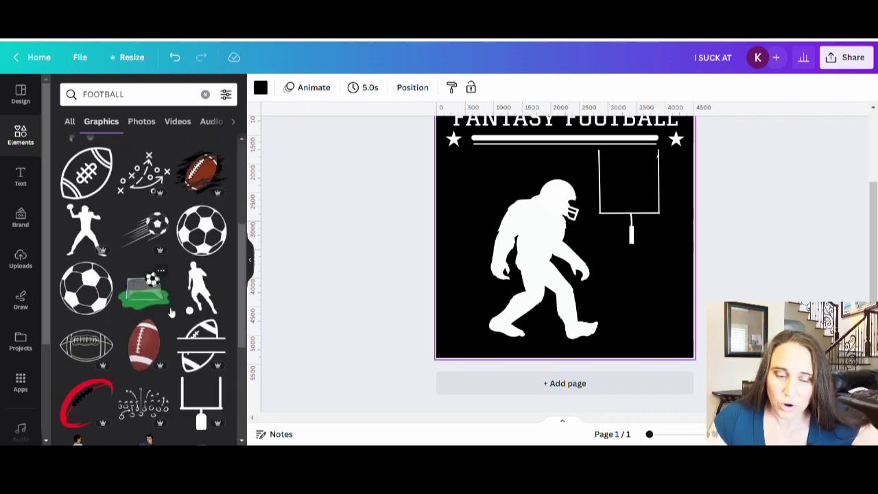
pyautogui.scroll(-2, 160, 256)
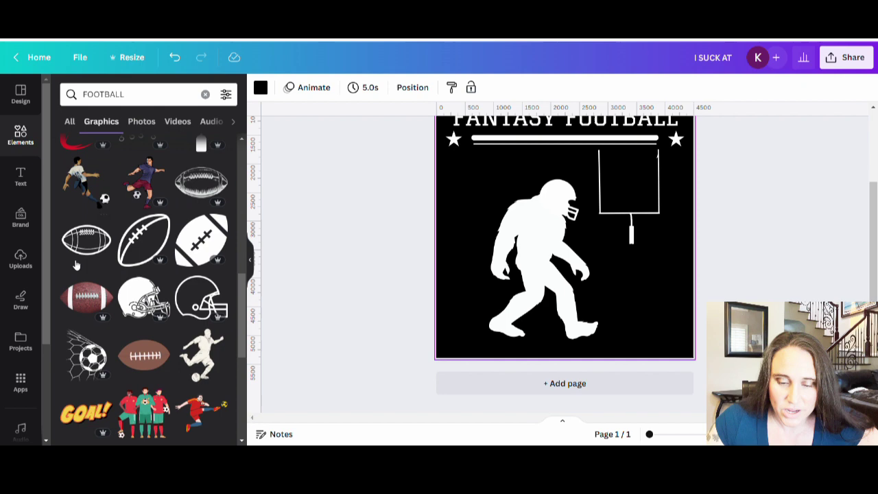
pyautogui.scroll(-2, 114, 257)
pyautogui.scroll(-3, 157, 308)
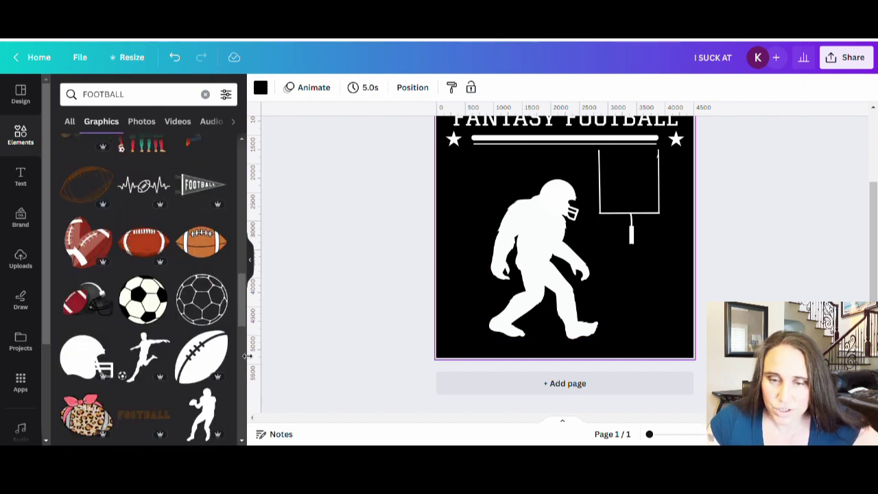
# Step: Add the outlined football in white, shrunk and placed beside Bigfoot's foot
pyautogui.click(207, 360)
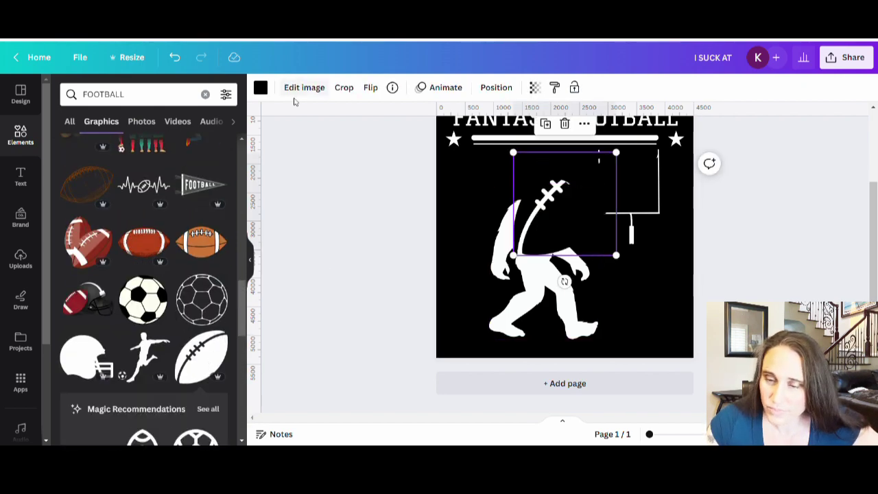
pyautogui.click(261, 88)
pyautogui.click(221, 381)
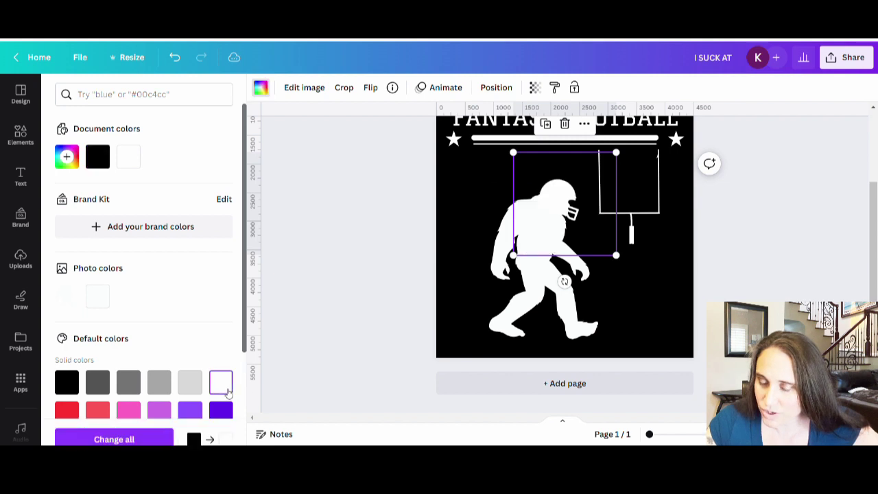
pyautogui.moveTo(514, 152); pyautogui.dragTo(566, 199)
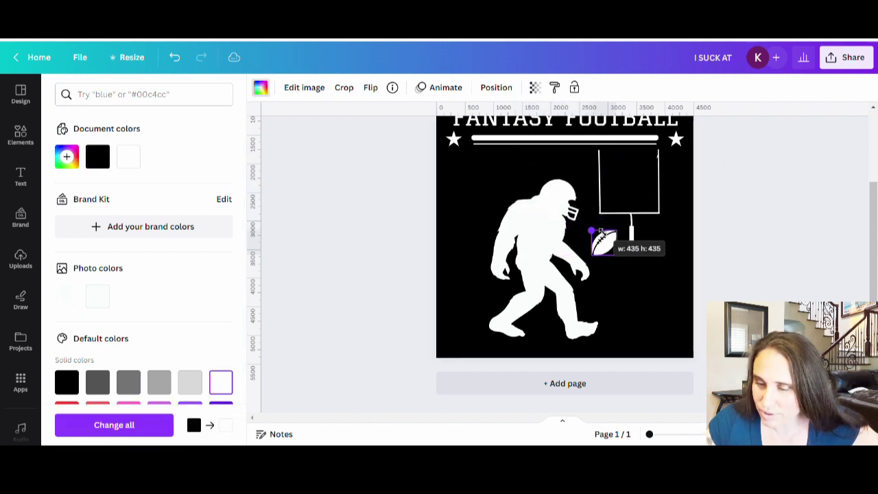
pyautogui.moveTo(601, 230); pyautogui.dragTo(609, 312)
pyautogui.click(689, 345)
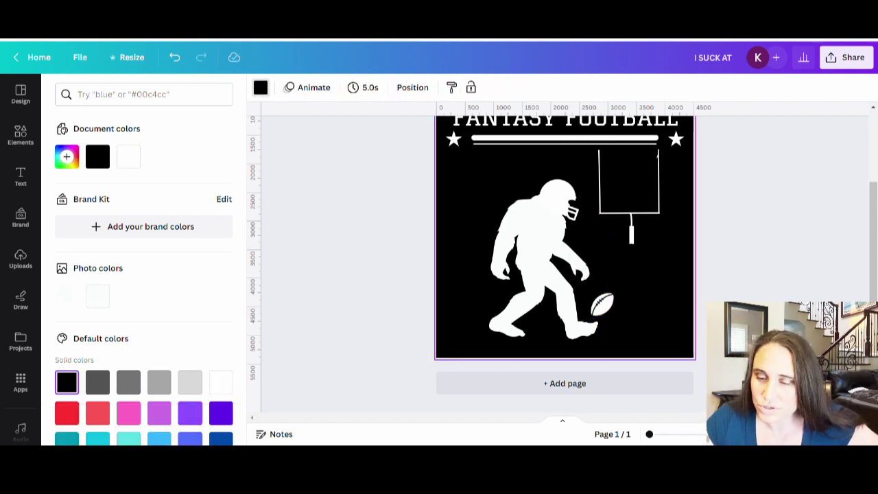
pyautogui.click(408, 286)
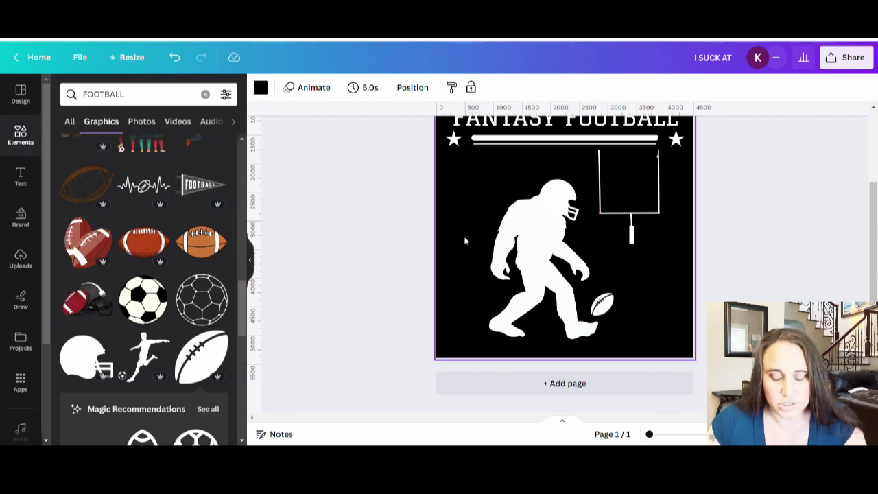
pyautogui.click(156, 95)
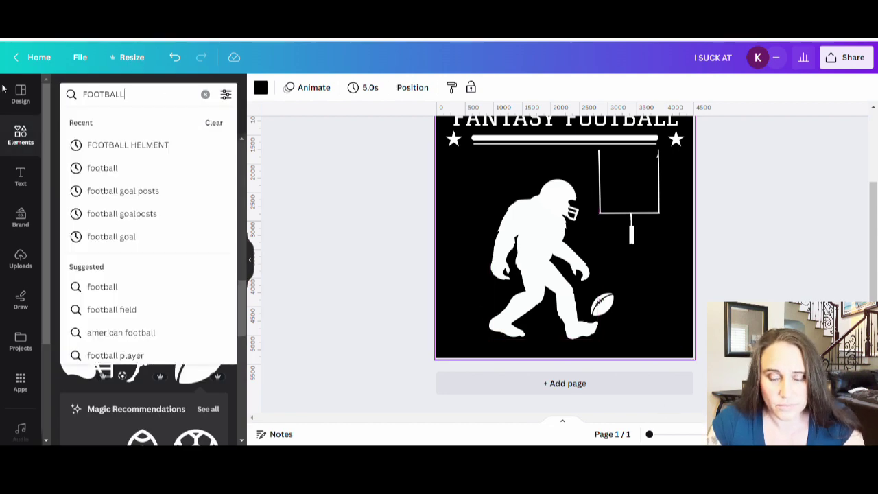
pyautogui.doubleClick(156, 94)
pyautogui.write('TROPHY')
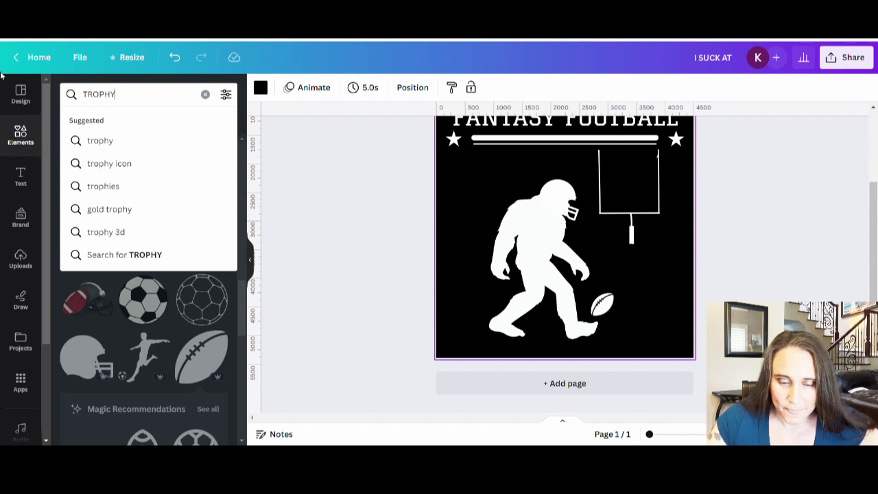
pyautogui.press('Return')
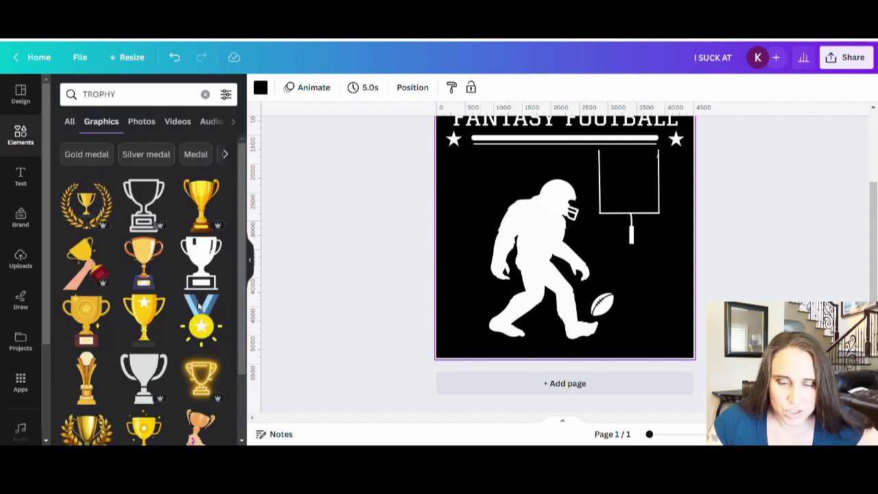
pyautogui.scroll(-5, 196, 244)
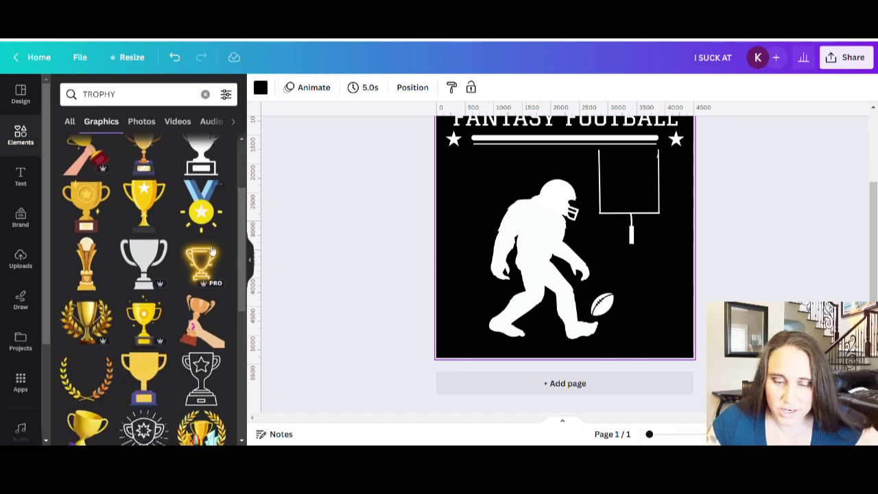
pyautogui.scroll(-2, 172, 199)
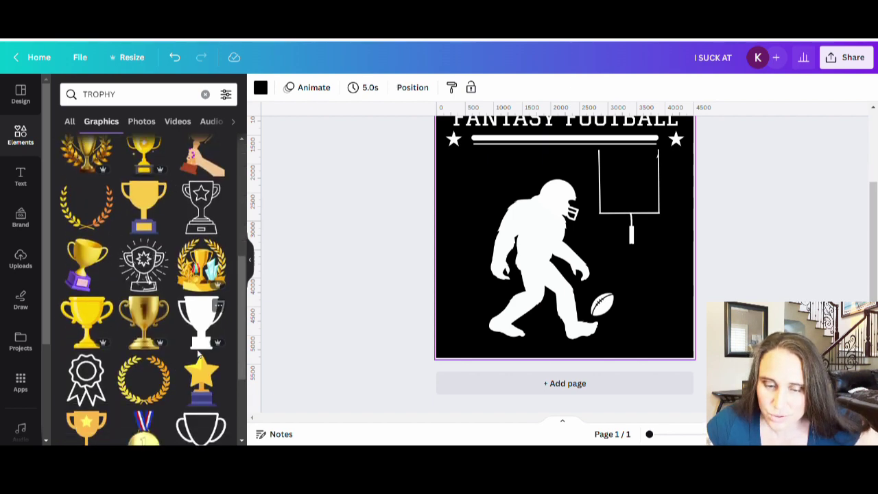
pyautogui.click(203, 345)
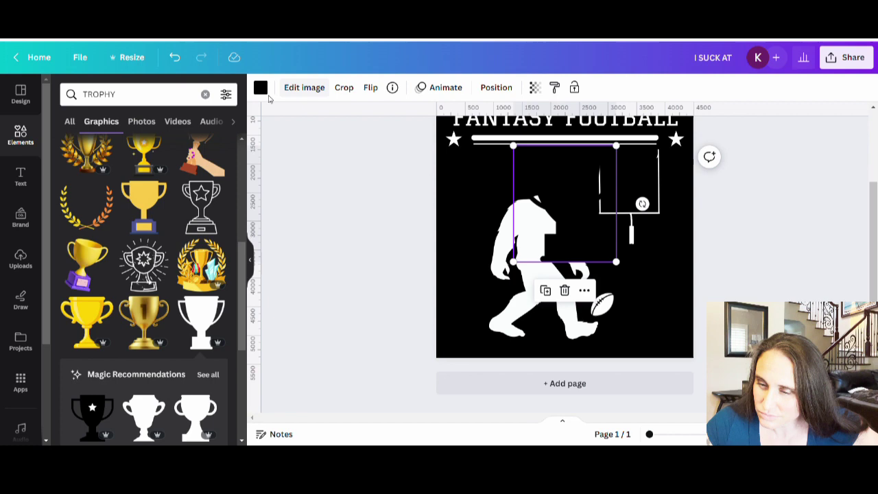
pyautogui.click(261, 89)
pyautogui.click(218, 382)
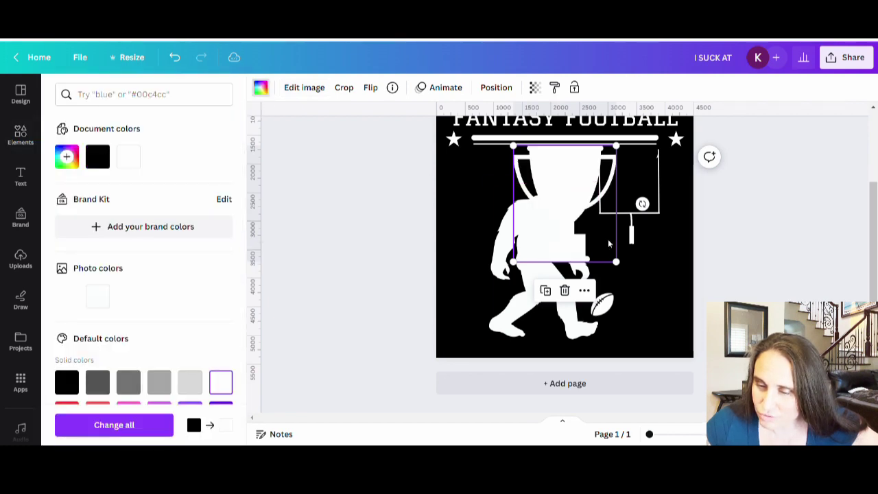
pyautogui.moveTo(616, 147); pyautogui.dragTo(476, 297)
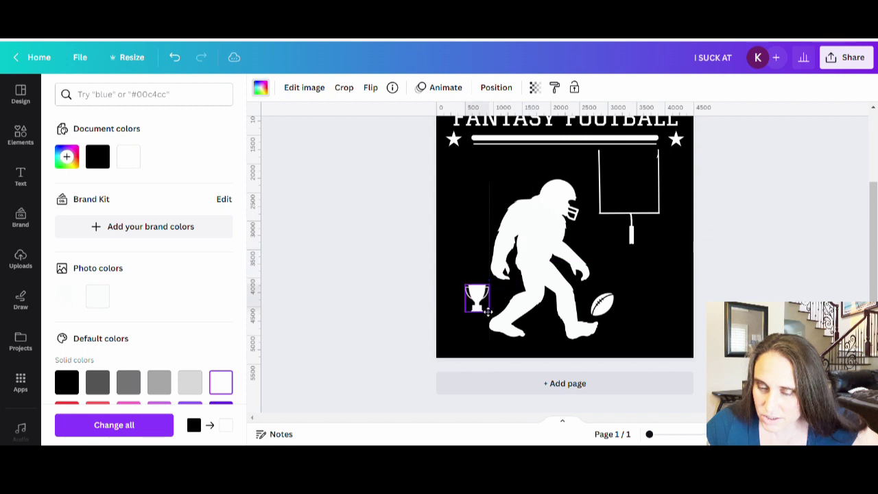
pyautogui.moveTo(466, 337); pyautogui.dragTo(504, 297)
pyautogui.click(375, 358)
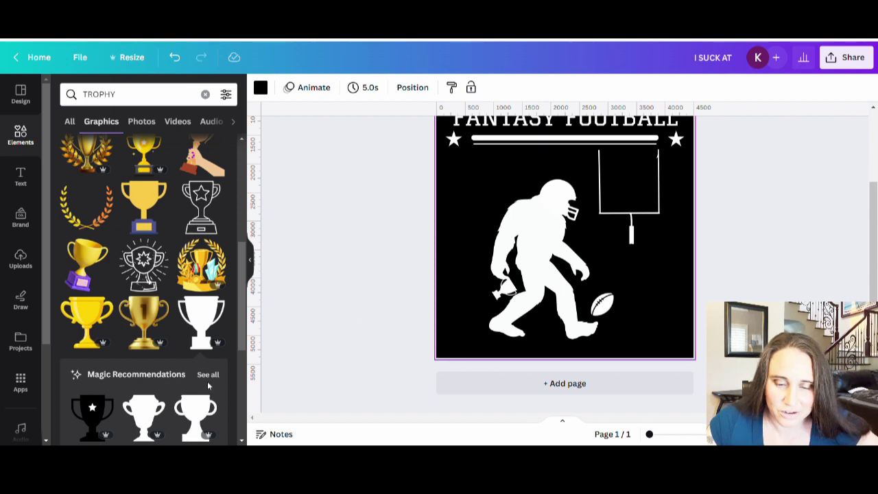
pyautogui.scroll(-6, 132, 328)
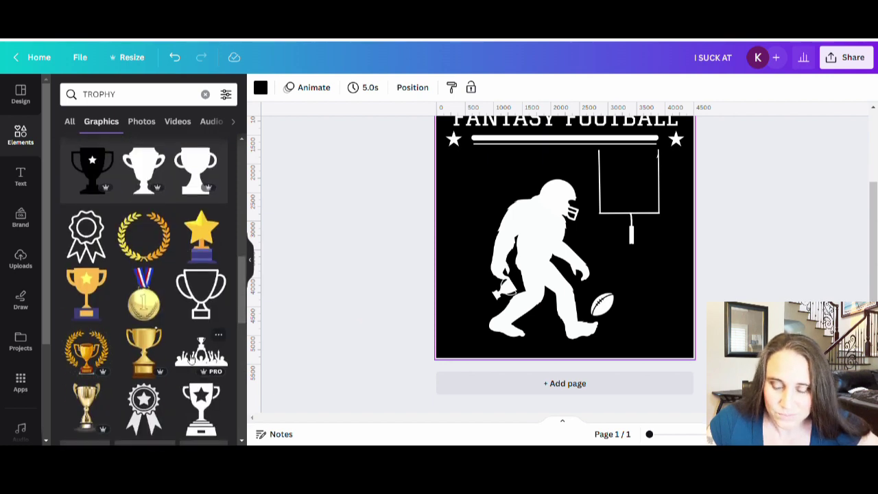
pyautogui.scroll(-10, 190, 320)
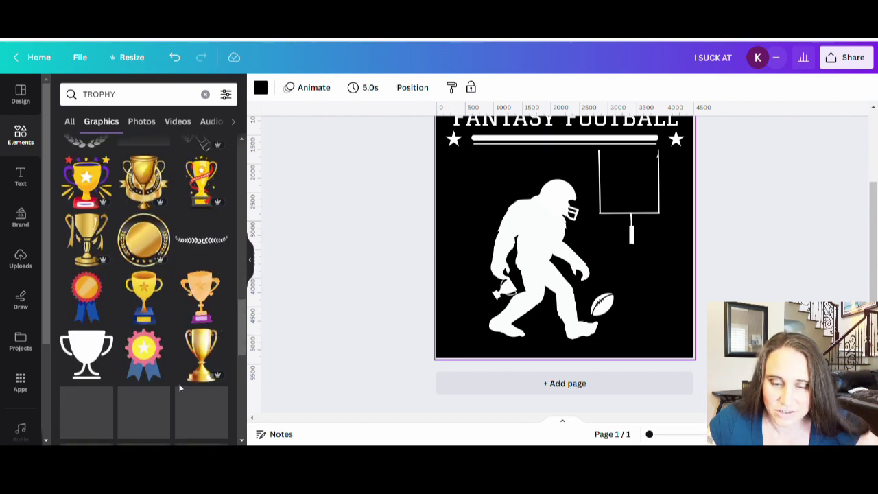
pyautogui.scroll(-5, 131, 384)
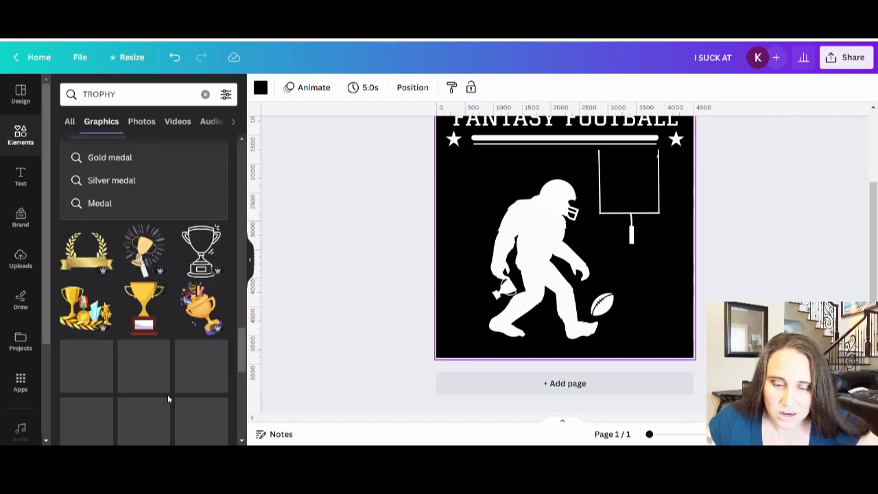
pyautogui.scroll(-3, 132, 371)
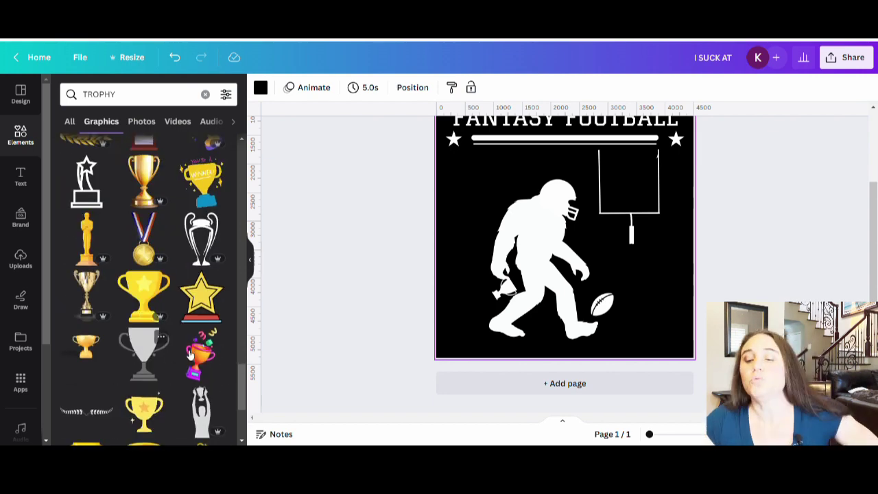
pyautogui.scroll(-3, 199, 329)
pyautogui.scroll(3, 729, 243)
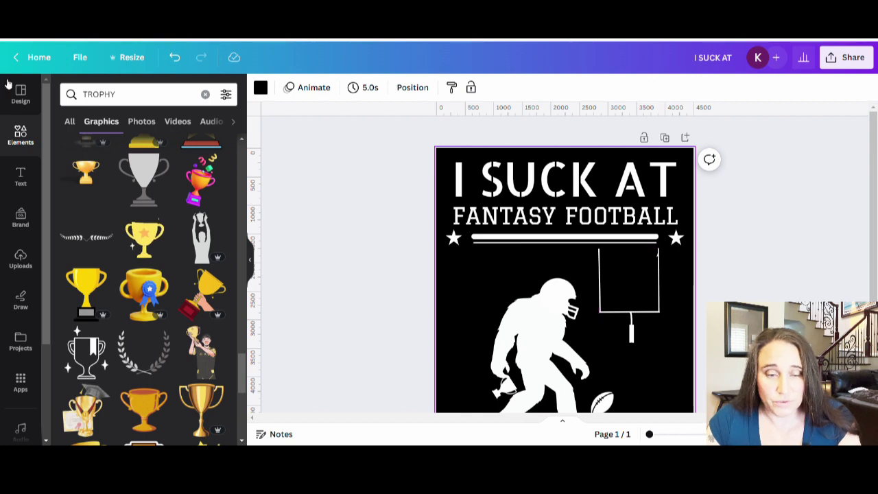
# Step: Search Elements for 'FOOTBALL' and delete the old goal post from the design
pyautogui.click(138, 95)
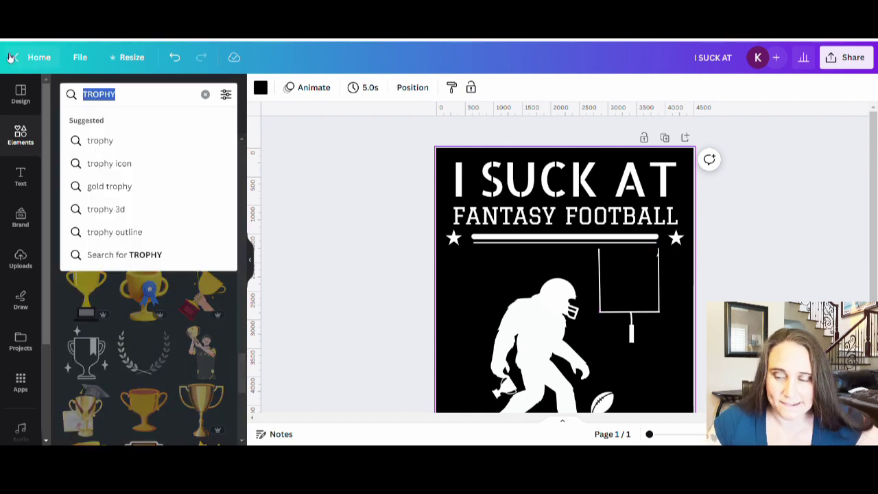
pyautogui.write('FOOTBALL')
pyautogui.press('Return')
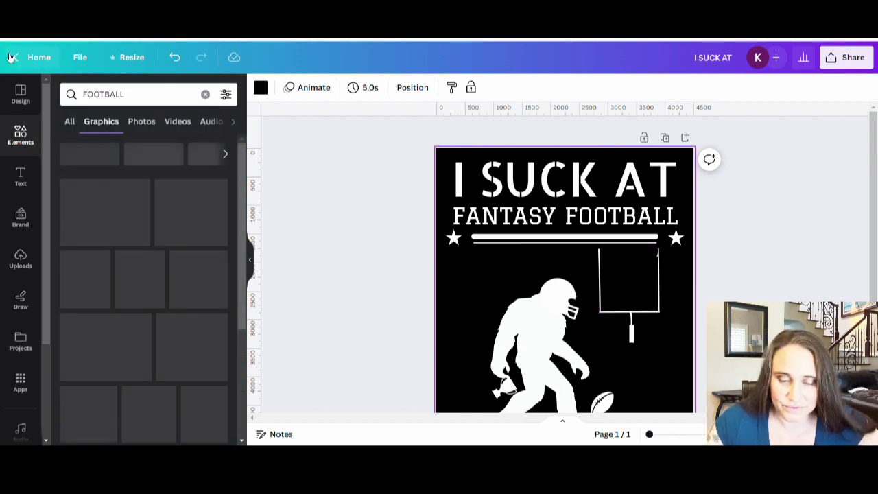
pyautogui.scroll(-10, 180, 208)
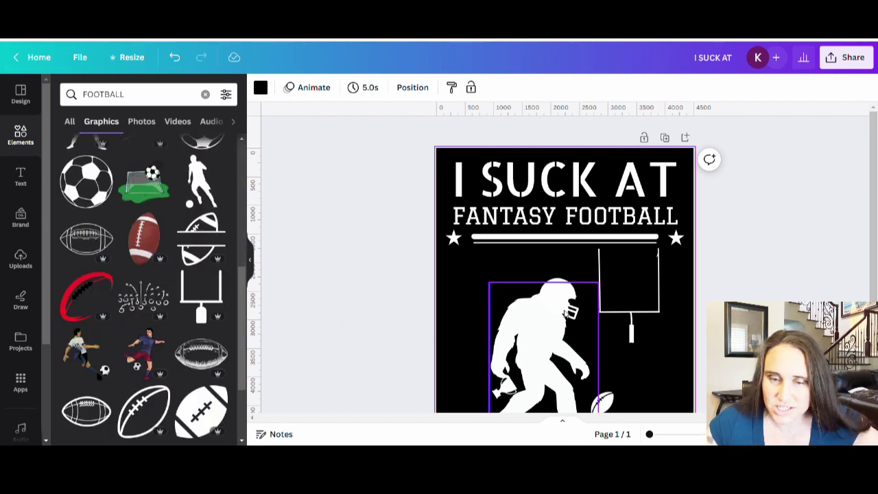
pyautogui.click(652, 303)
pyautogui.press('Delete')
# Step: Add a new white goal post, smaller, standing to the right of Bigfoot
pyautogui.click(201, 301)
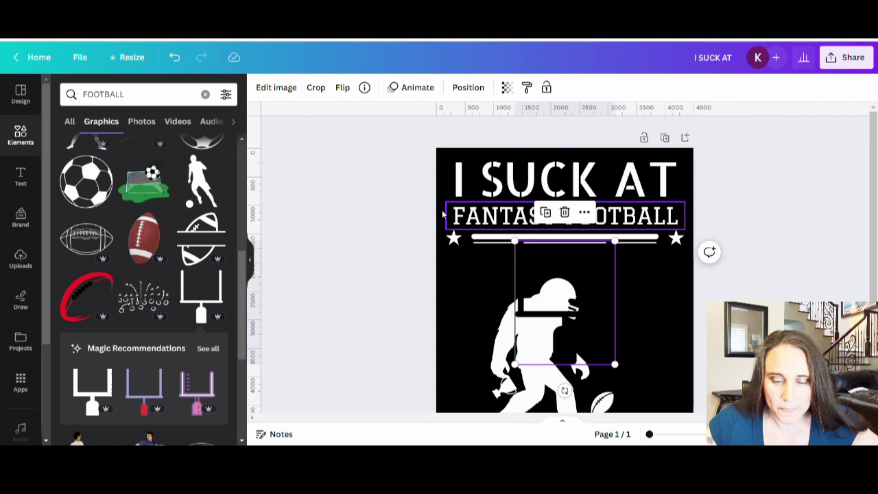
pyautogui.click(261, 88)
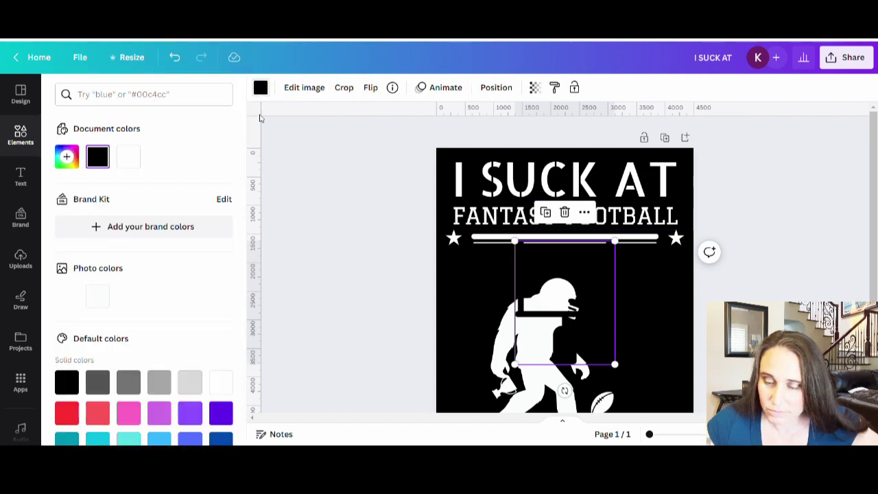
pyautogui.click(232, 389)
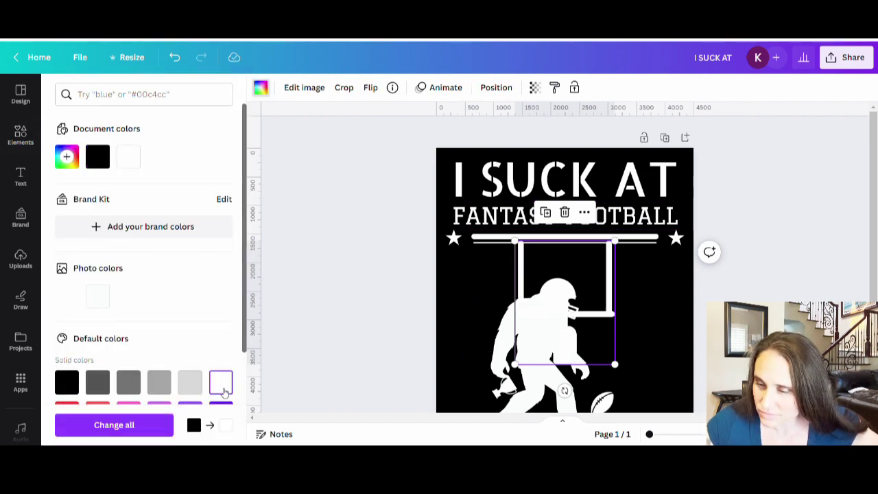
pyautogui.moveTo(598, 286); pyautogui.dragTo(677, 312)
pyautogui.moveTo(699, 390); pyautogui.dragTo(677, 351)
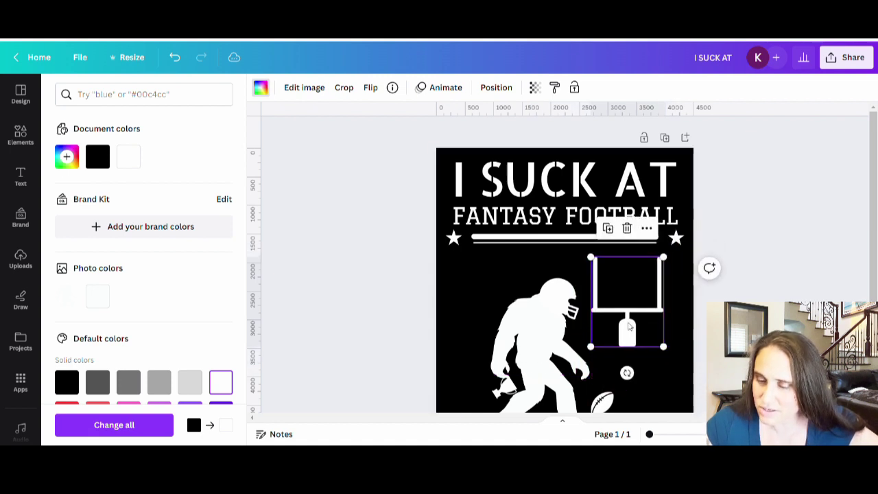
pyautogui.moveTo(635, 330); pyautogui.dragTo(648, 329)
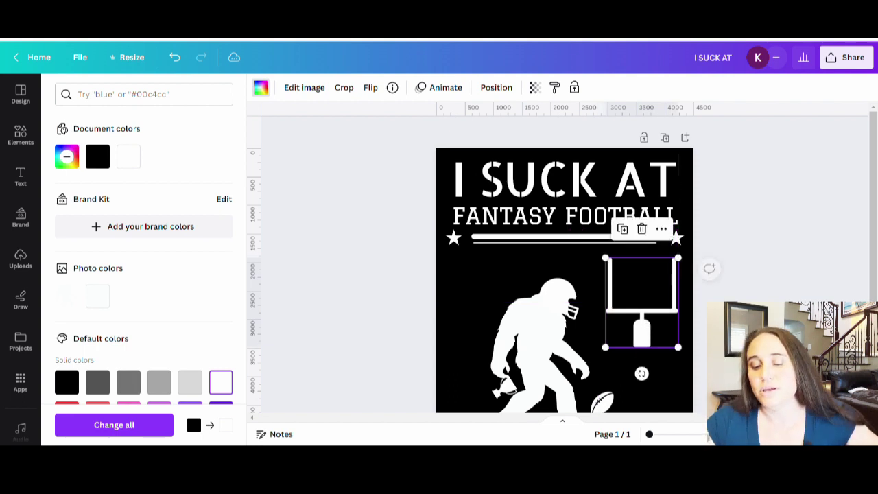
pyautogui.click(757, 300)
pyautogui.scroll(-2, 758, 300)
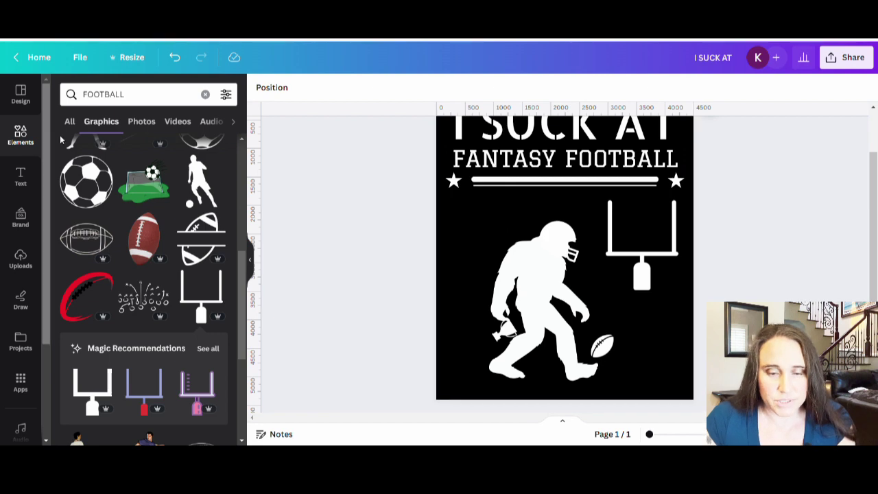
# Step: Search Elements for 'MOUNTAINS' and add the mountain outline graphic in white
pyautogui.click(154, 96)
pyautogui.write('MOUNTAINS')
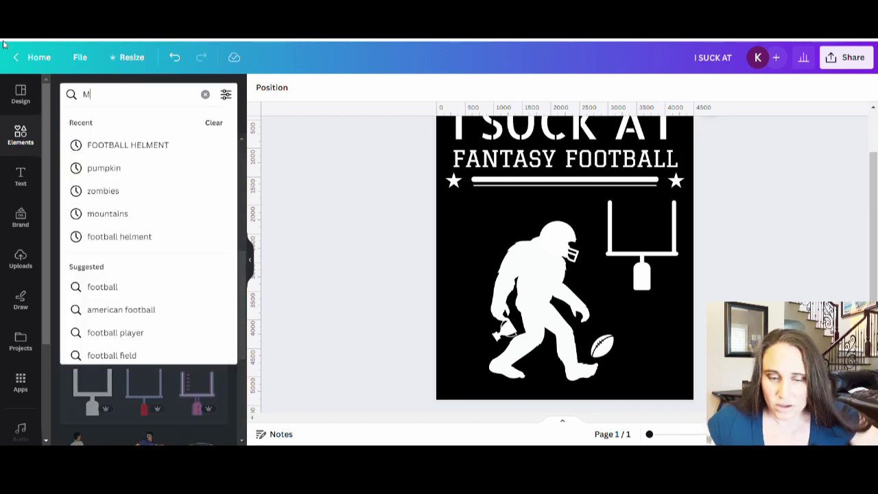
pyautogui.press('Return')
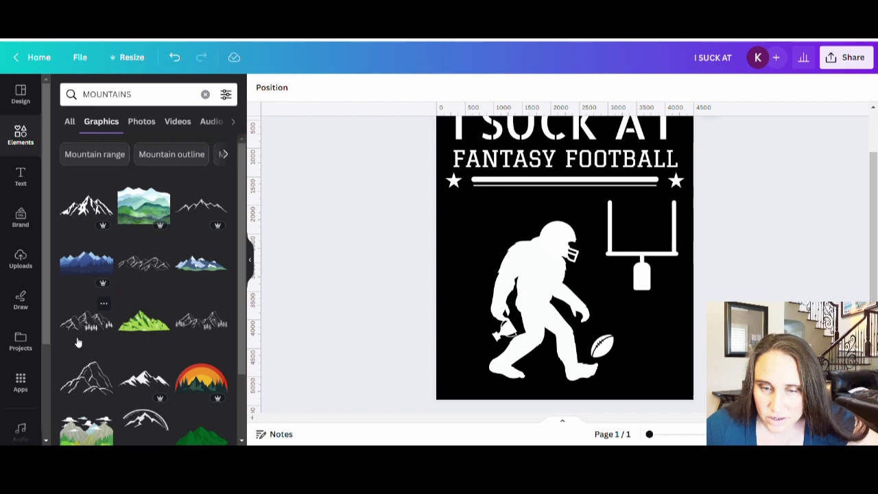
pyautogui.click(104, 328)
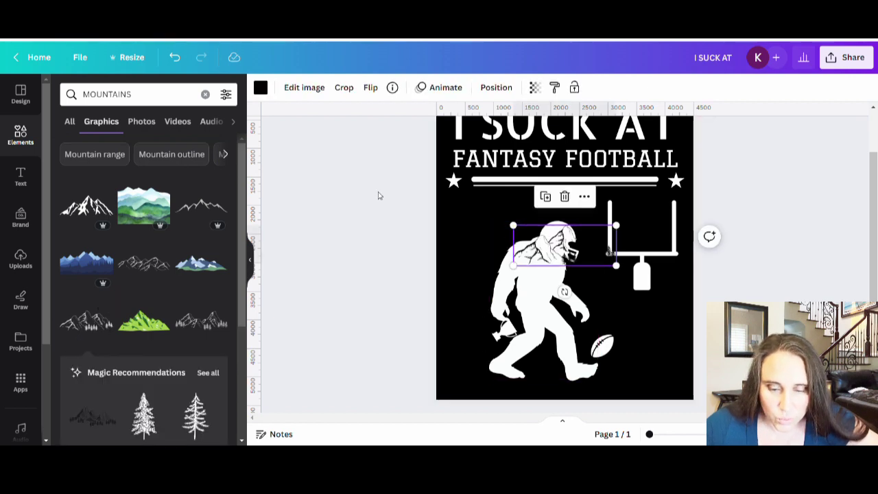
pyautogui.click(261, 90)
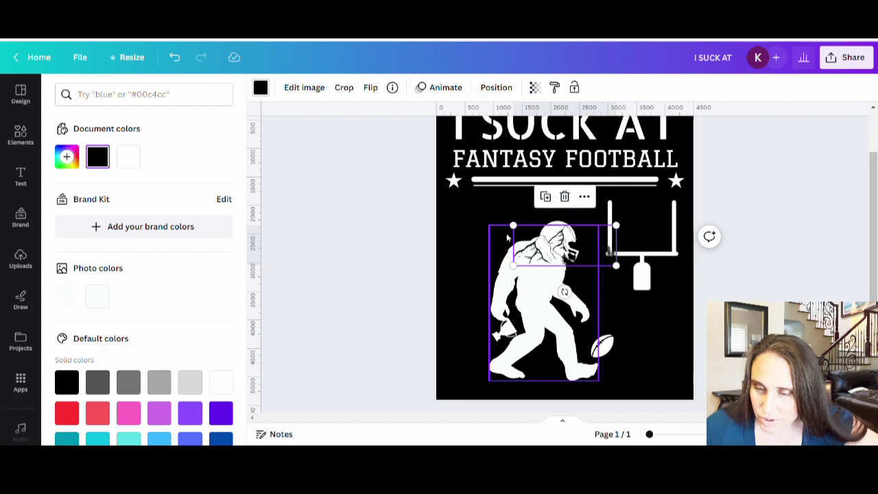
pyautogui.click(220, 383)
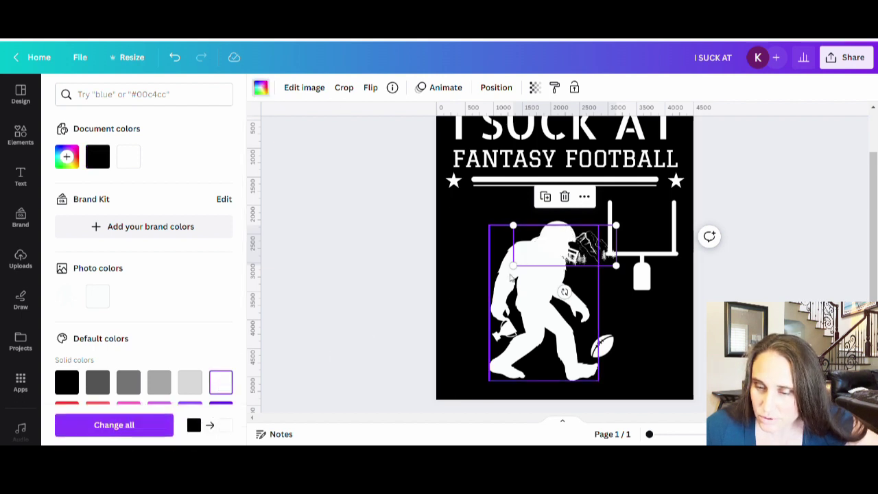
# Step: Enlarge and widen the mountains and position them behind Bigfoot below the title
pyautogui.moveTo(513, 225); pyautogui.dragTo(439, 196)
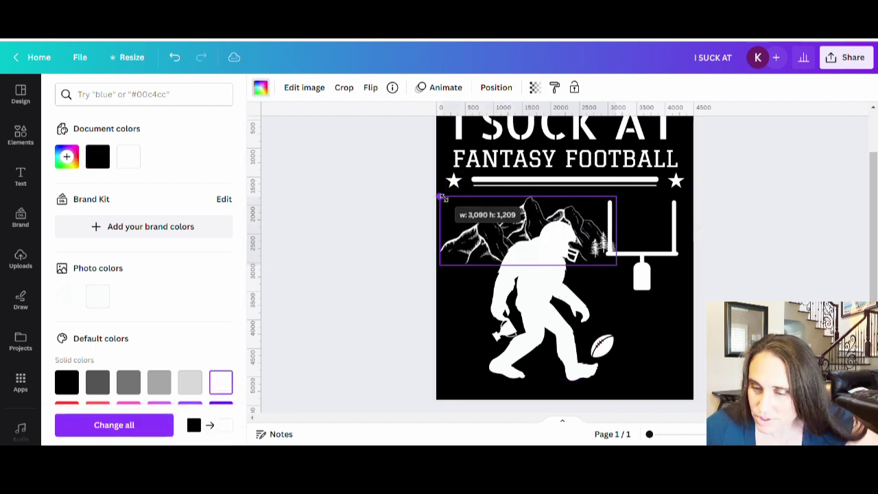
pyautogui.moveTo(515, 232); pyautogui.dragTo(526, 230)
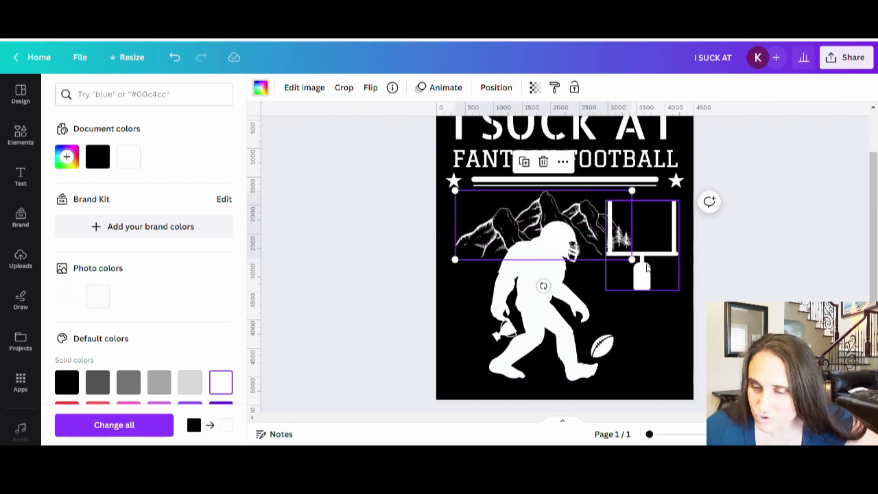
pyautogui.moveTo(627, 263); pyautogui.dragTo(676, 303)
pyautogui.click(638, 292)
pyautogui.moveTo(542, 217); pyautogui.dragTo(530, 224)
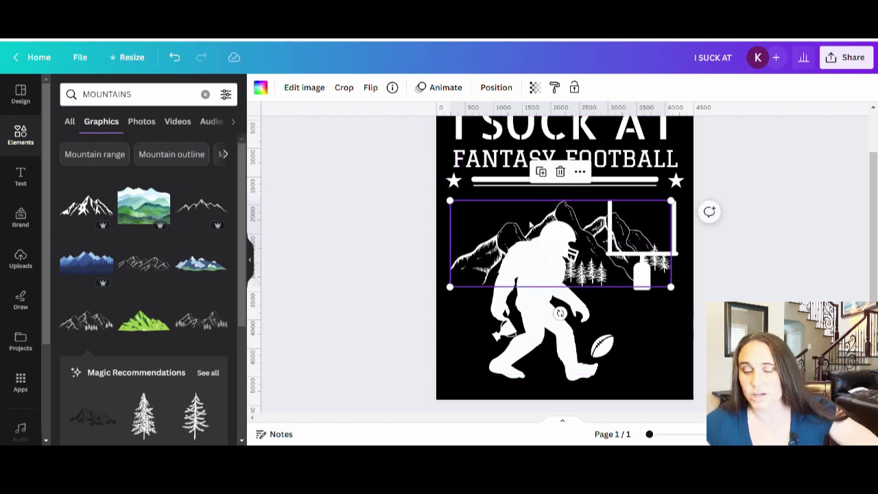
pyautogui.click(806, 296)
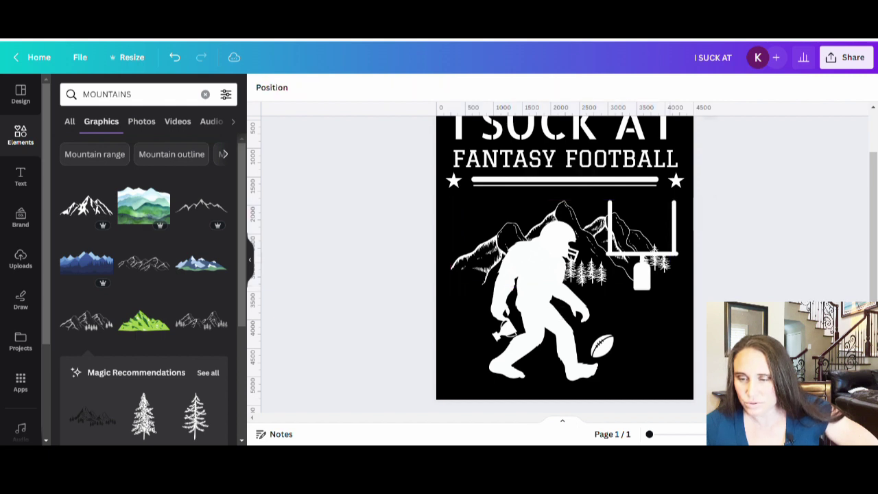
pyautogui.click(461, 235)
pyautogui.moveTo(461, 235); pyautogui.dragTo(478, 231)
# Step: Add a white pine tree graphic, swapping out the sketchy one first tried
pyautogui.press('Escape')
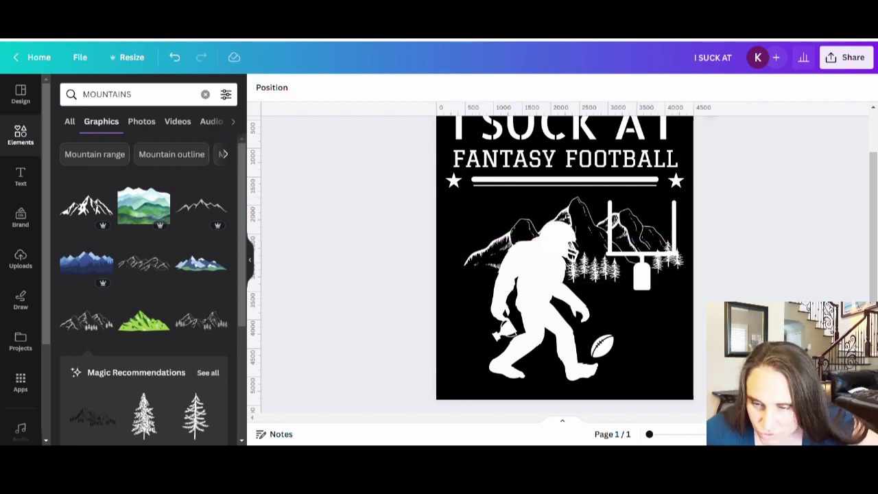
pyautogui.click(156, 427)
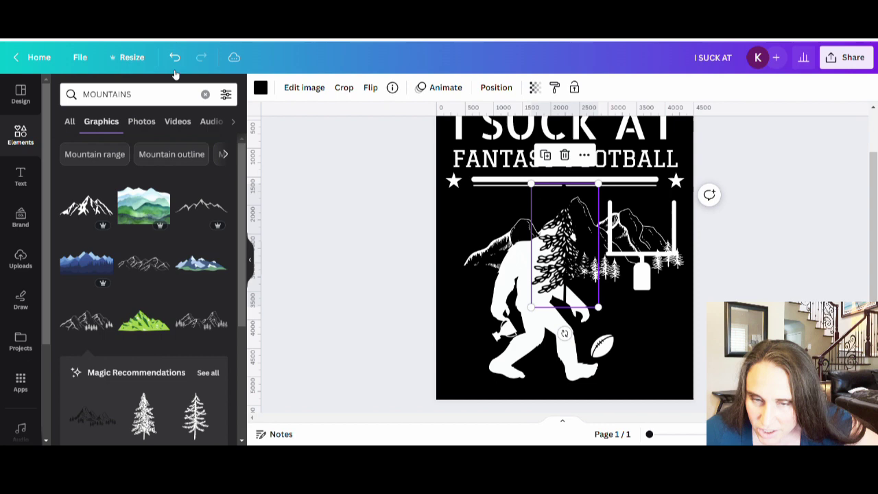
pyautogui.hotkey('ctrl', 'z')
pyautogui.click(214, 411)
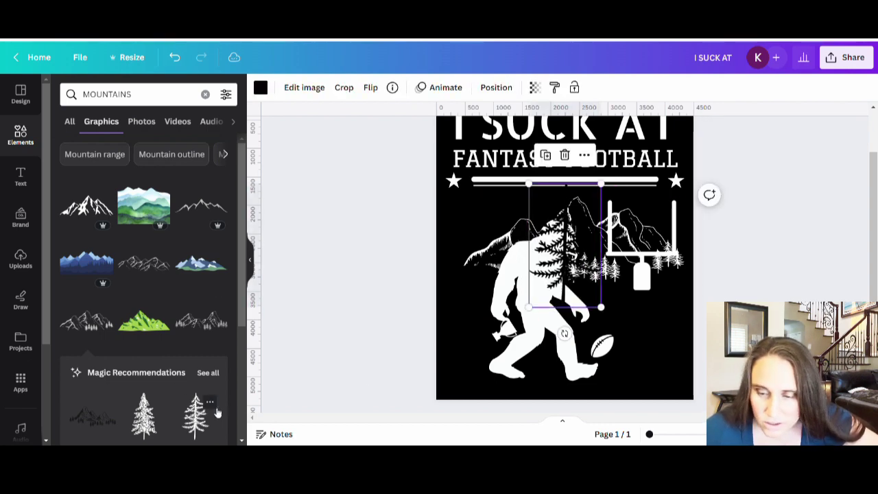
pyautogui.click(261, 88)
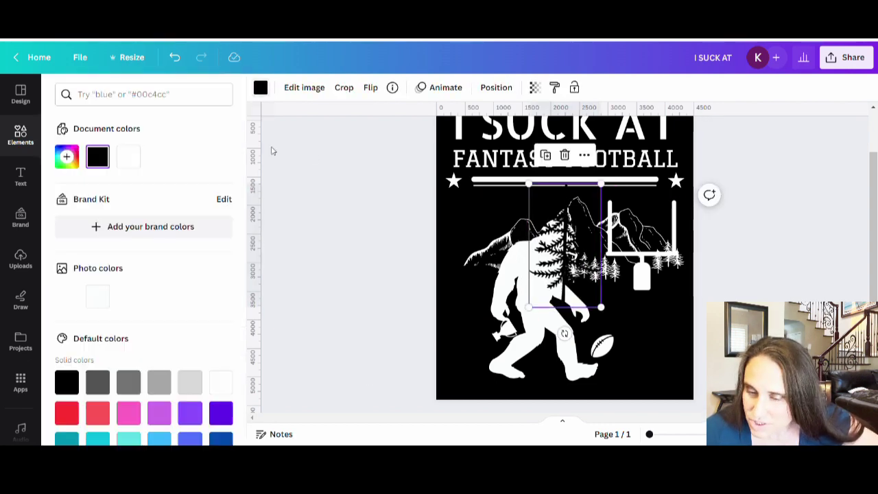
pyautogui.click(218, 381)
# Step: Shrink the pine tree and set it just left of Bigfoot's shoulder
pyautogui.moveTo(604, 197); pyautogui.dragTo(577, 226)
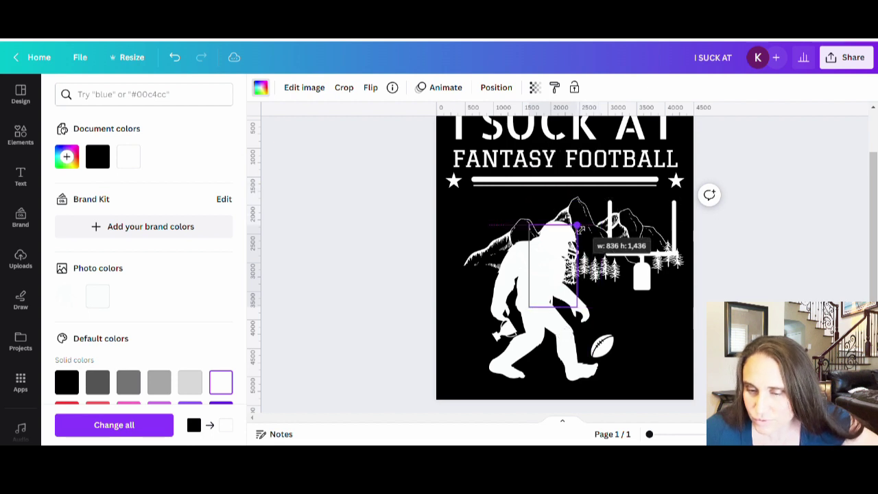
pyautogui.moveTo(552, 267); pyautogui.dragTo(486, 252)
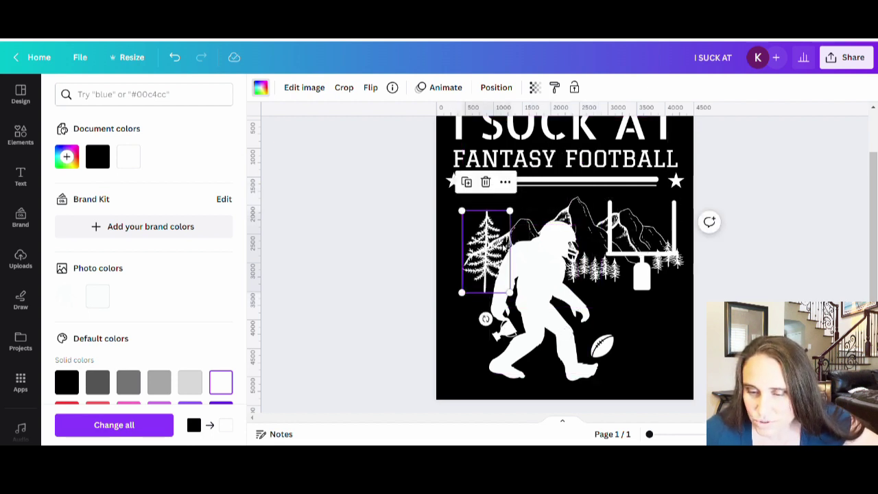
pyautogui.moveTo(510, 211); pyautogui.dragTo(506, 216)
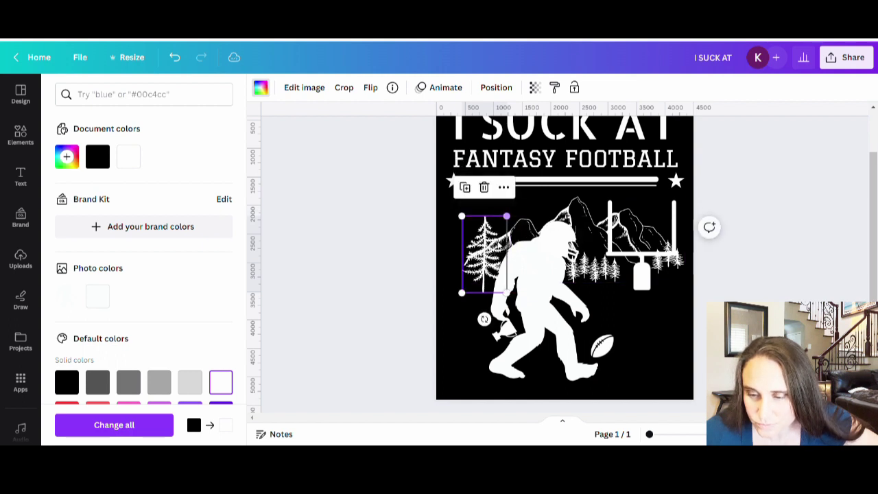
pyautogui.moveTo(461, 293); pyautogui.dragTo(467, 282)
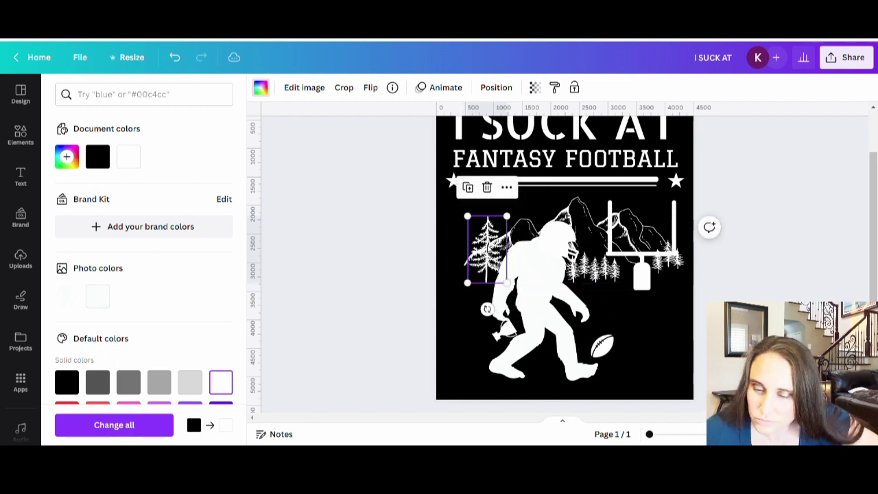
pyautogui.moveTo(485, 250); pyautogui.dragTo(487, 259)
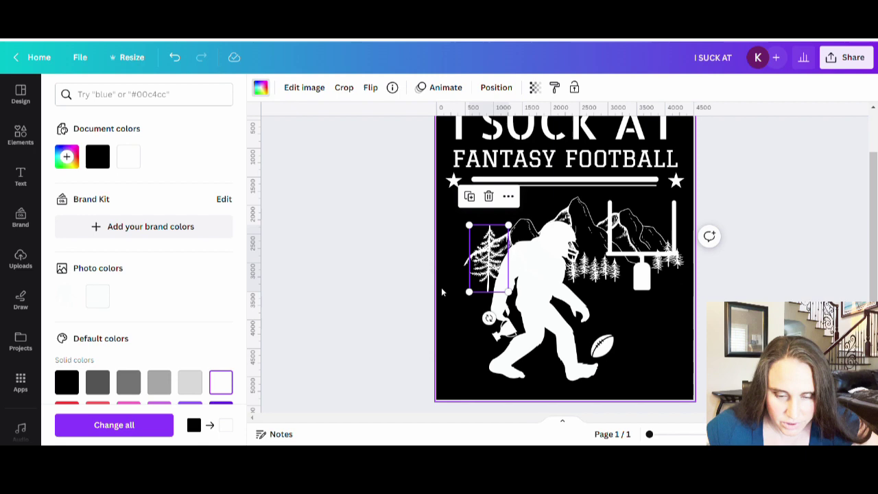
pyautogui.press('Escape')
pyautogui.click(308, 341)
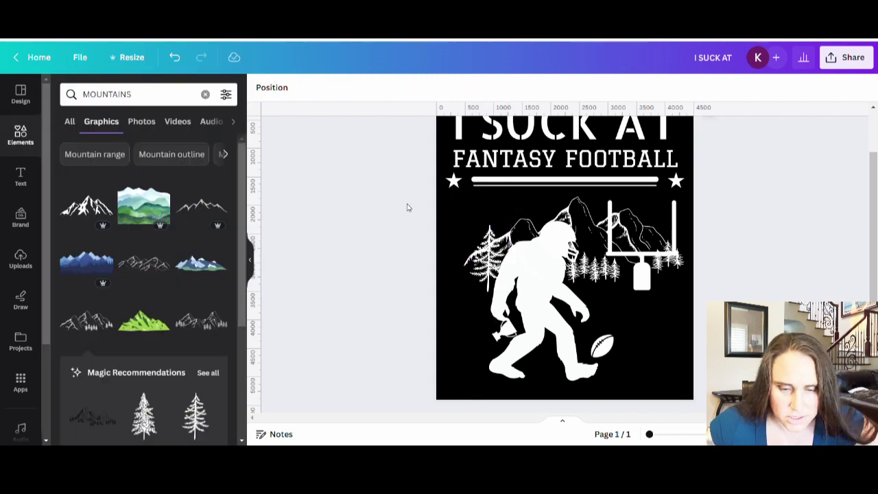
pyautogui.scroll(-3, 197, 312)
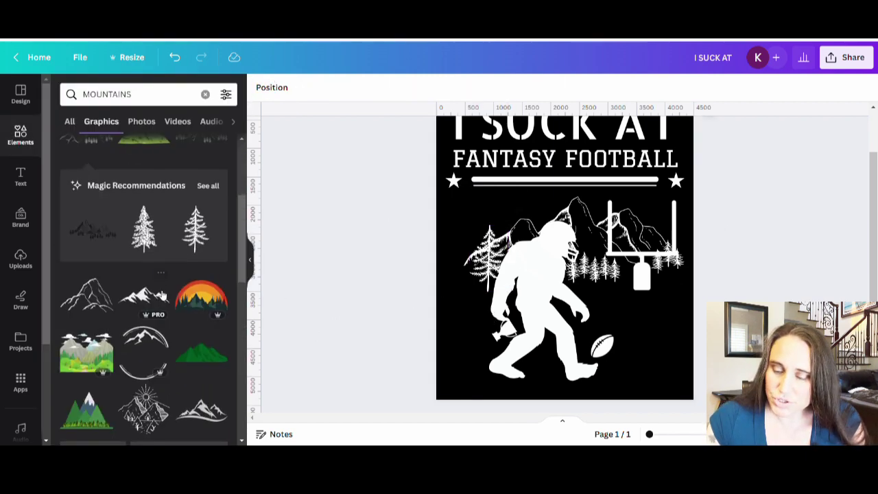
# Step: Search Elements for 'PINE TREE' and add a second pine tree in white
pyautogui.click(137, 94)
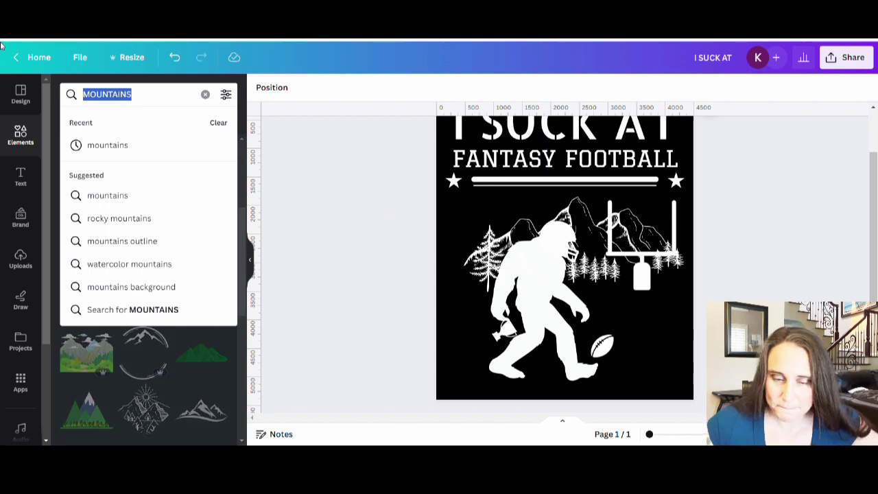
pyautogui.write('PINE TREE')
pyautogui.press('Return')
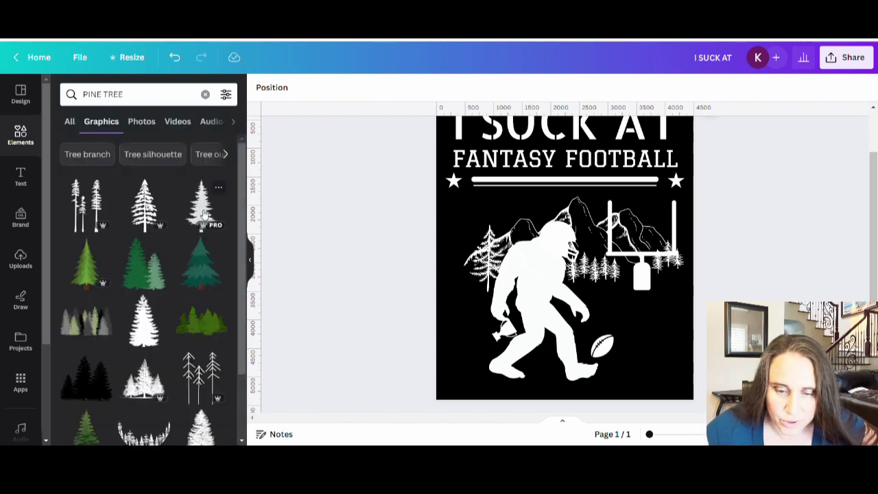
pyautogui.click(203, 214)
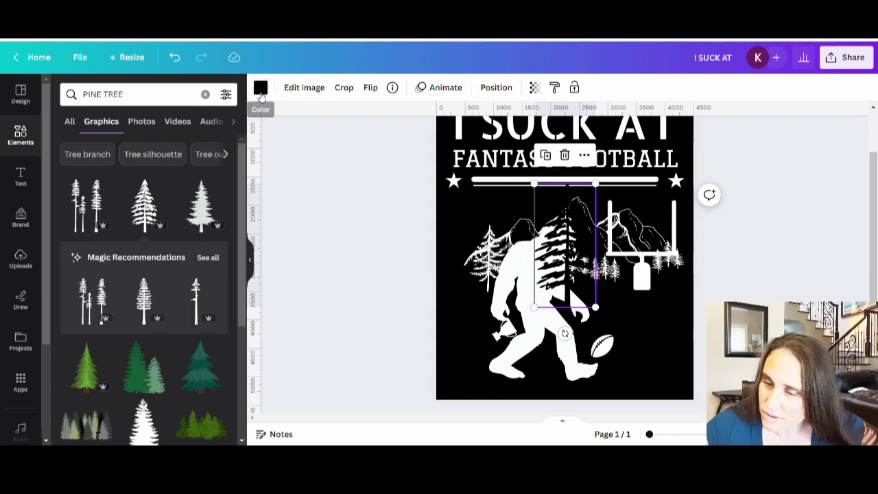
pyautogui.click(261, 88)
pyautogui.click(221, 382)
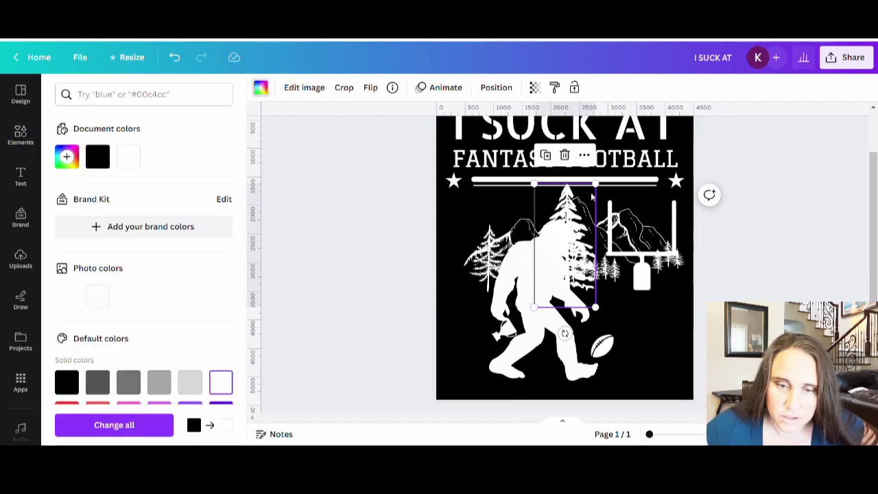
# Step: Shrink the new tree and place it at the left edge beside the first tree
pyautogui.click(598, 184)
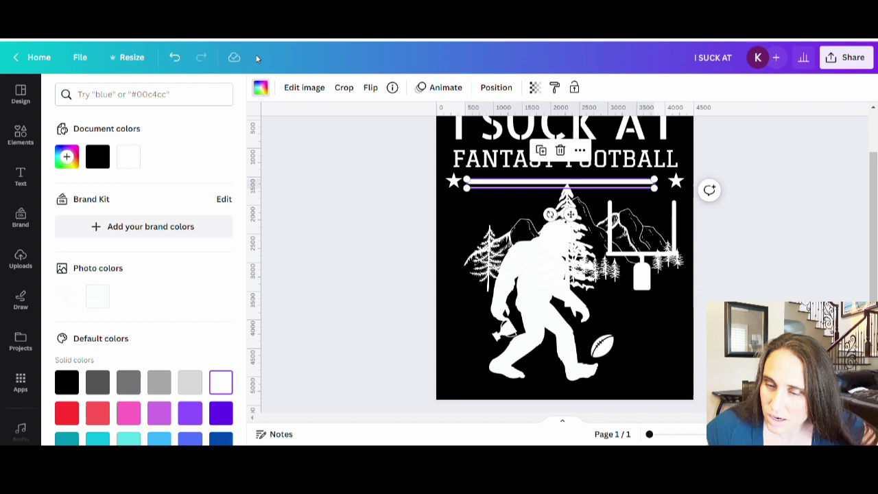
pyautogui.moveTo(566, 233); pyautogui.dragTo(473, 256)
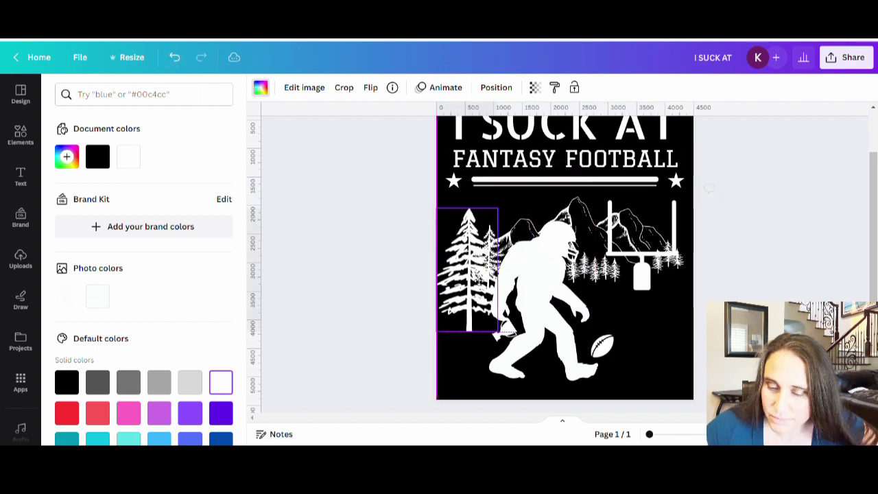
pyautogui.moveTo(500, 209); pyautogui.dragTo(471, 266)
pyautogui.moveTo(455, 299); pyautogui.dragTo(466, 257)
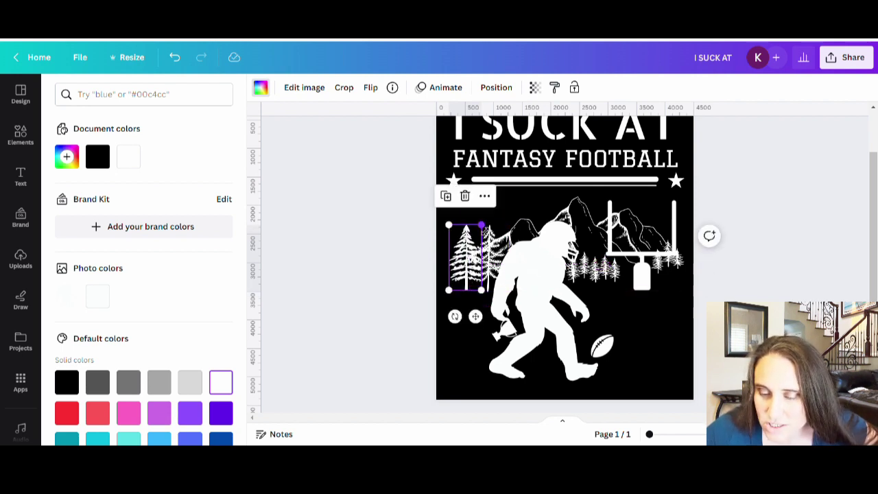
pyautogui.moveTo(482, 224); pyautogui.dragTo(478, 234)
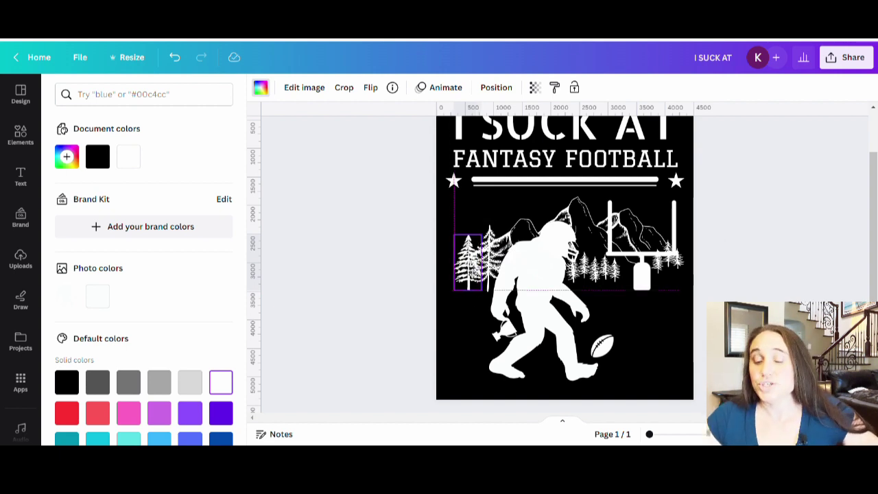
pyautogui.click(383, 303)
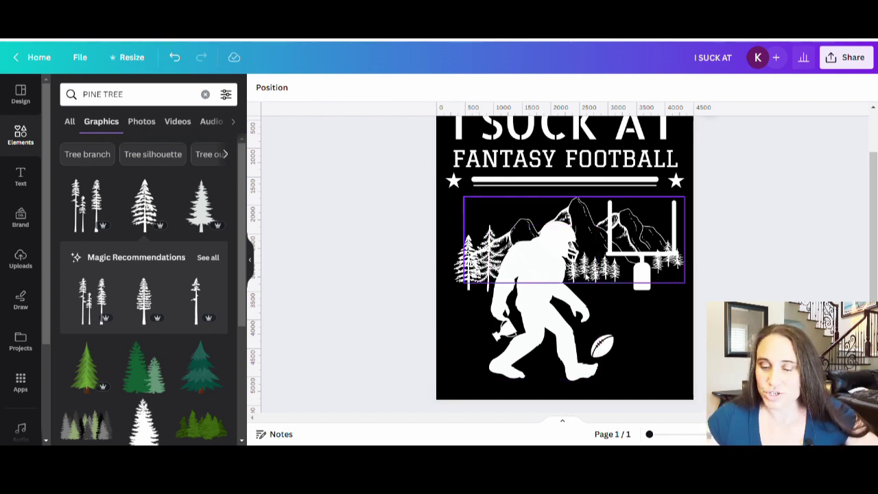
pyautogui.scroll(2, 562, 261)
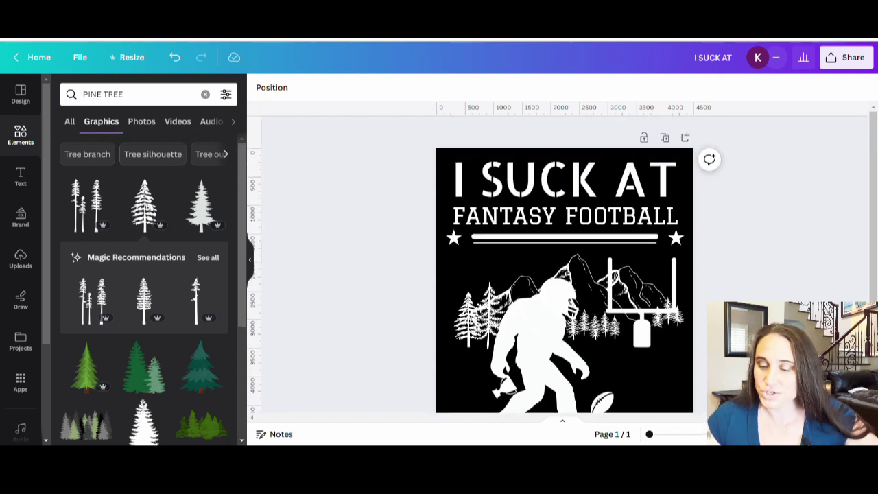
pyautogui.scroll(-3, 770, 235)
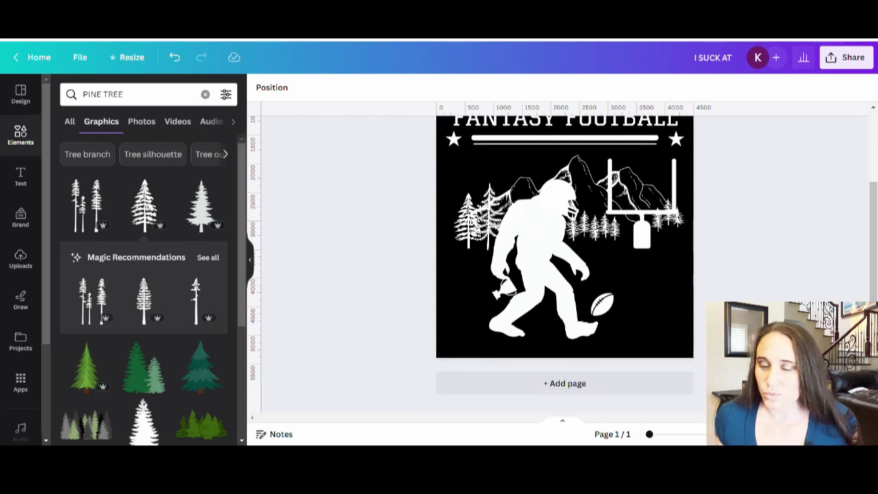
pyautogui.scroll(3, 770, 235)
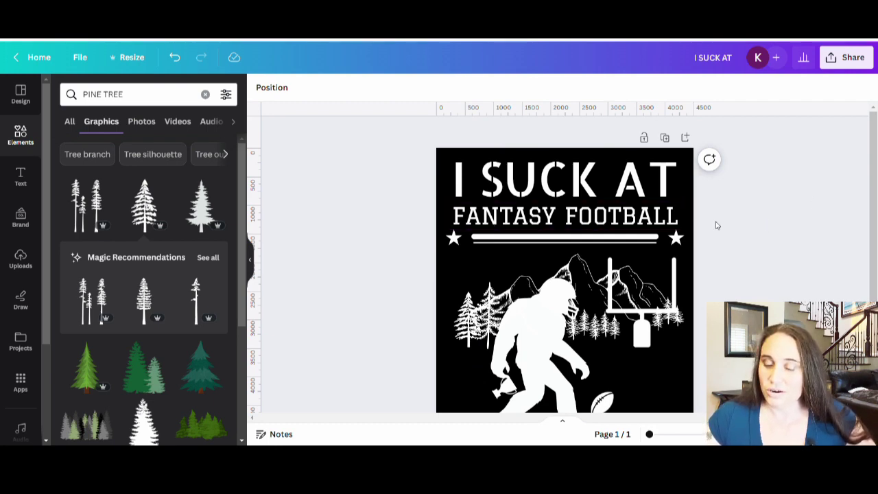
pyautogui.scroll(-1, 761, 254)
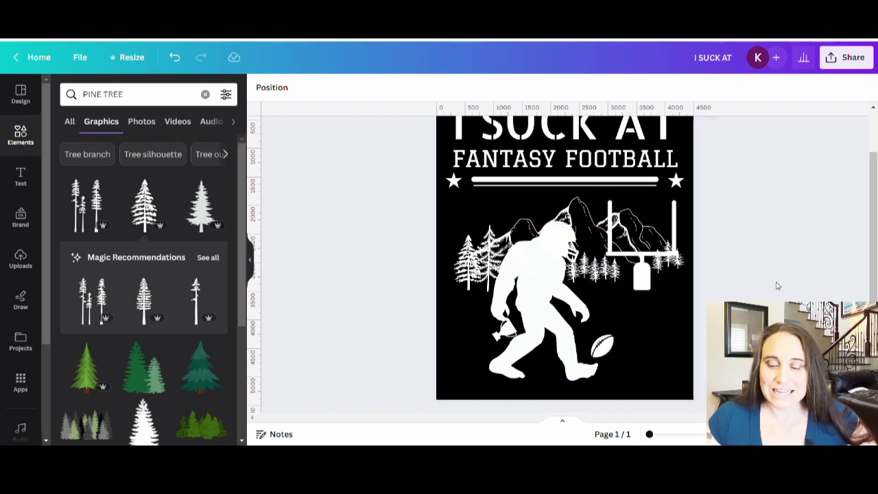
pyautogui.scroll(1, 777, 285)
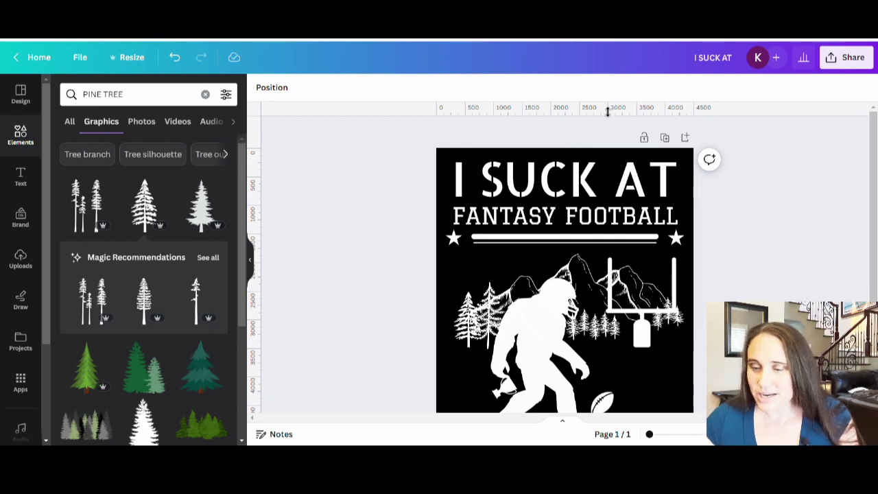
# Step: Append 'FANTASY FOOTBALL' to the design title, making it 'I SUCK AT FANTASY FOOTBALL'
pyautogui.click(736, 59)
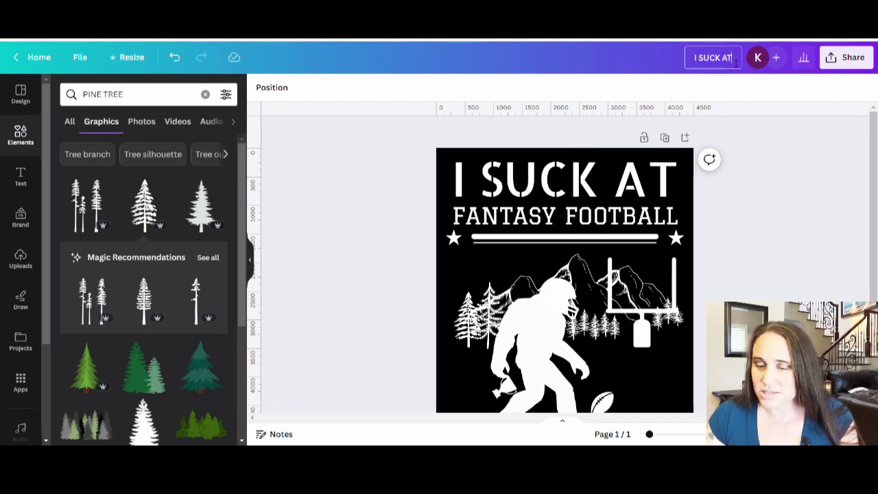
pyautogui.write('FANTAS')
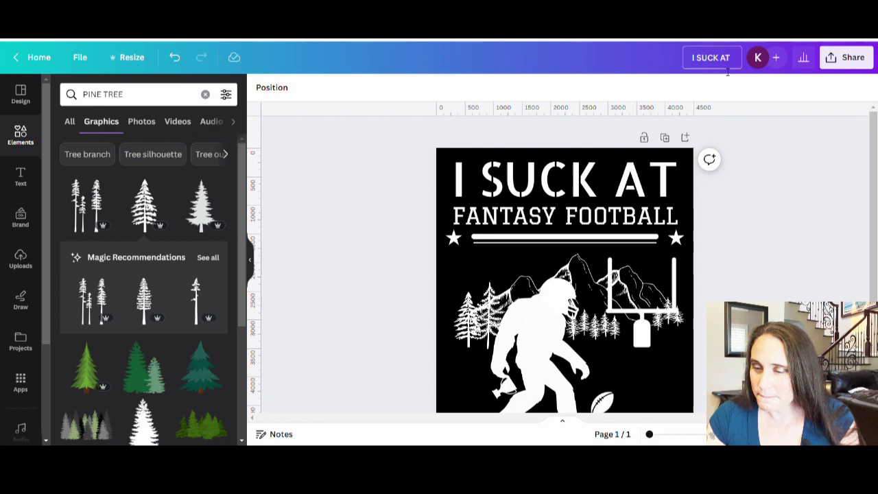
pyautogui.write('Y FOOTBALL')
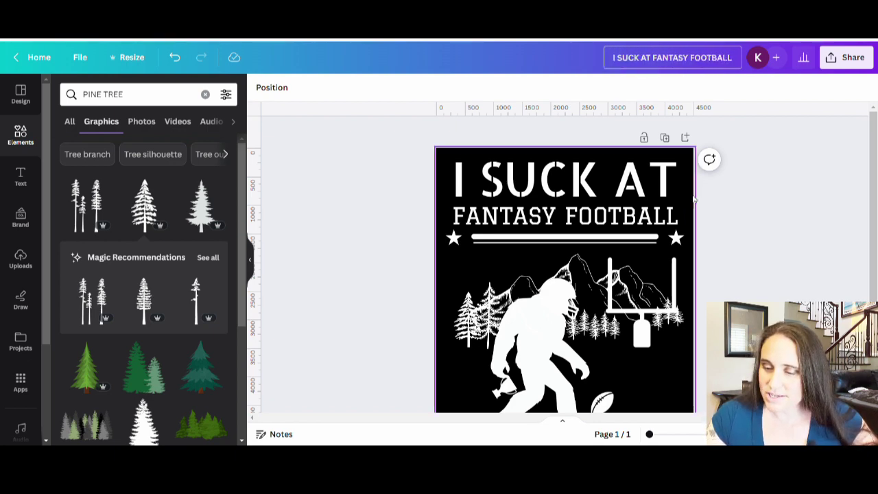
pyautogui.click(732, 195)
# Step: Export the t-shirt design as a 4,500 × 5,400 px transparent-background PNG and dismiss the completion notice
pyautogui.click(856, 66)
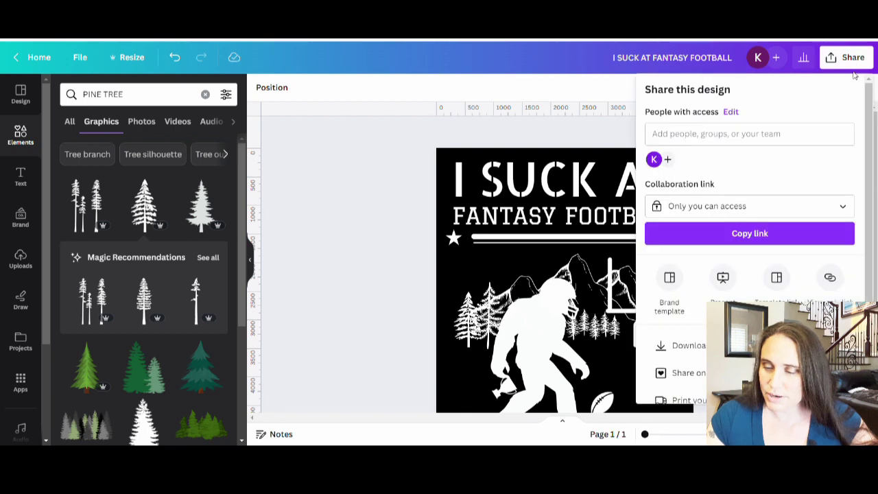
pyautogui.click(675, 345)
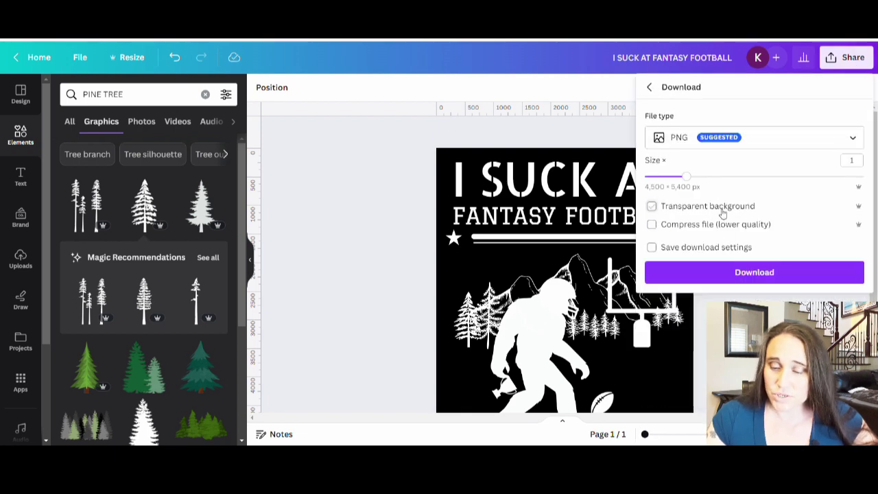
pyautogui.click(720, 206)
pyautogui.click(766, 272)
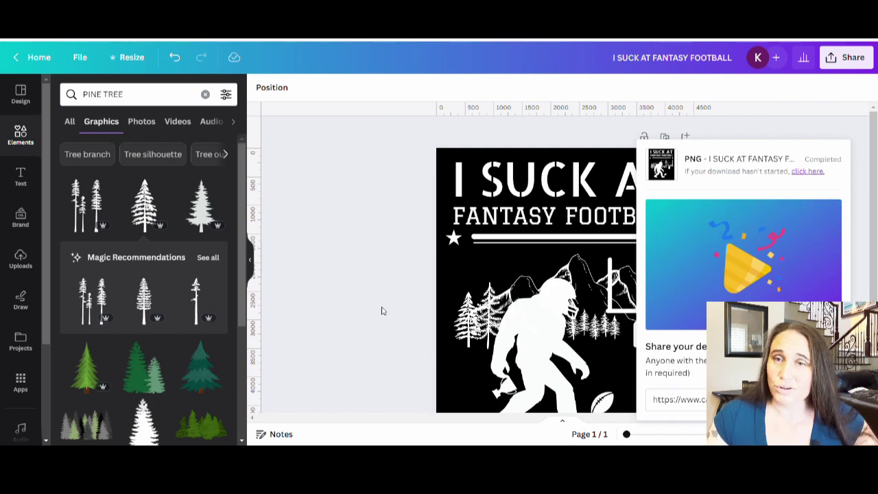
pyautogui.click(343, 305)
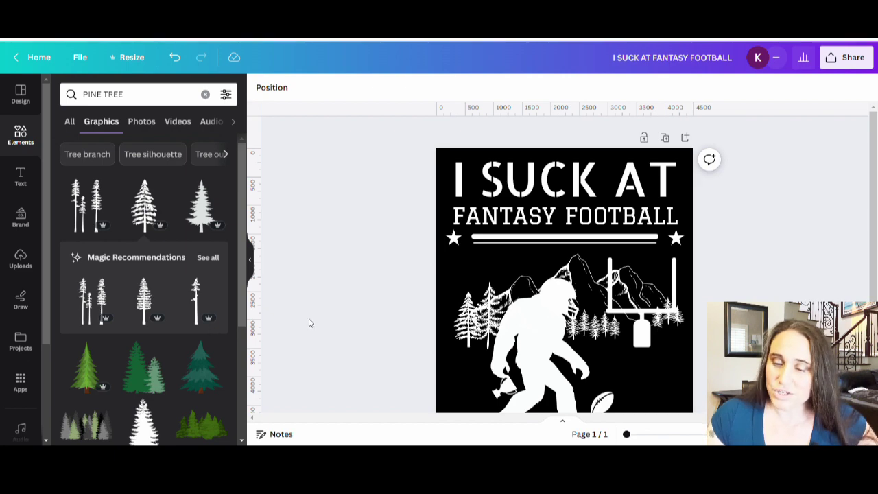
pyautogui.scroll(-2, 349, 291)
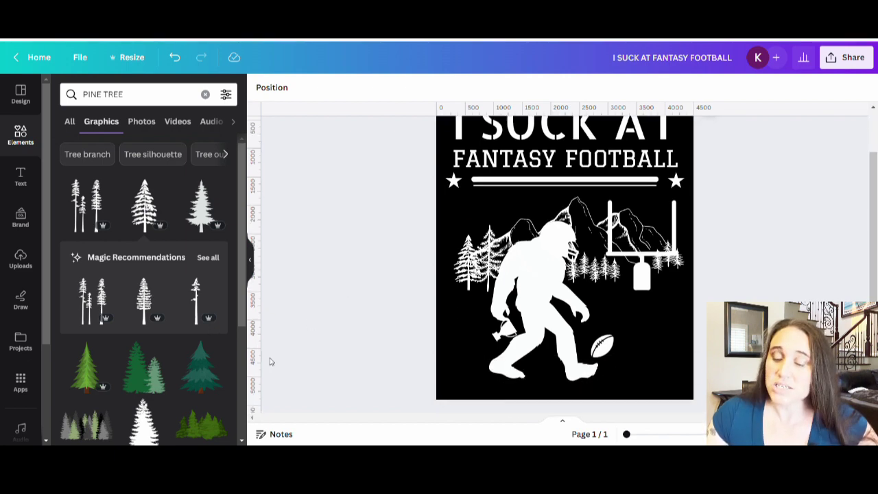